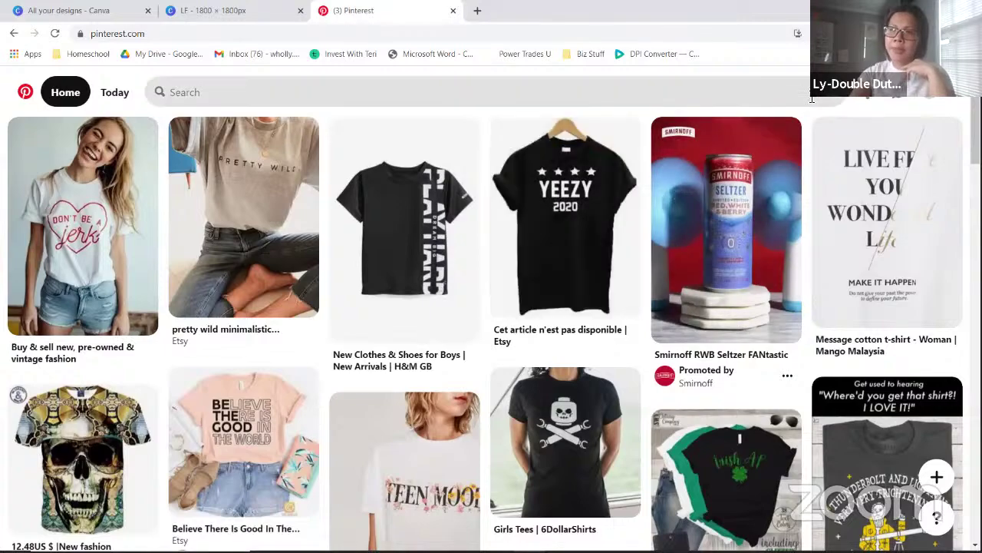
Switch to Pinterest and open the Inspiration board from the profile's saved boards.
click(243, 16)
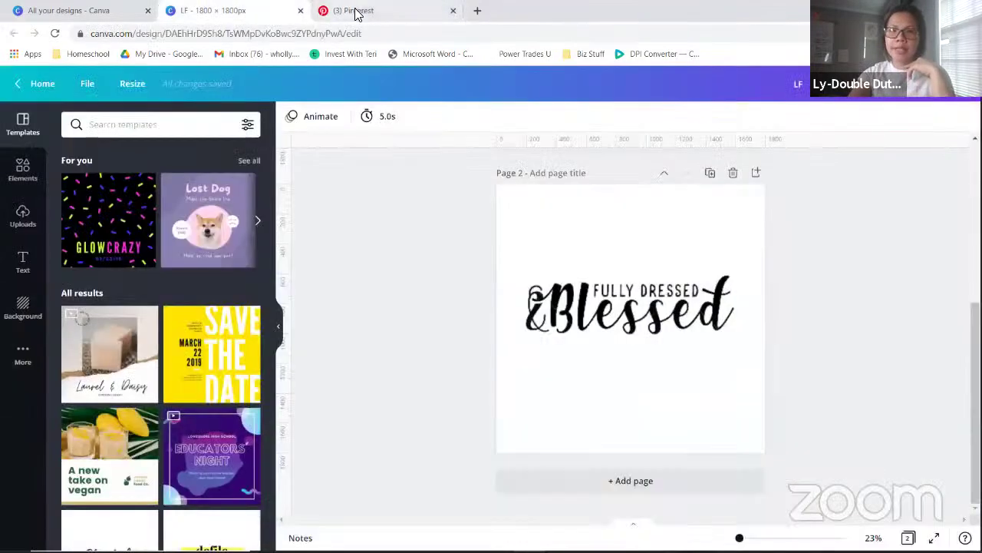
click(360, 11)
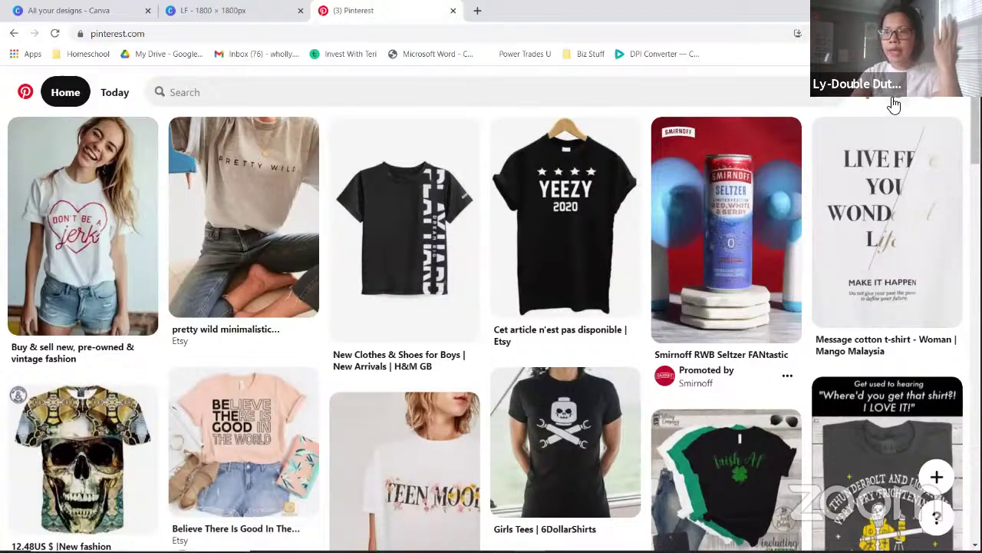
click(930, 100)
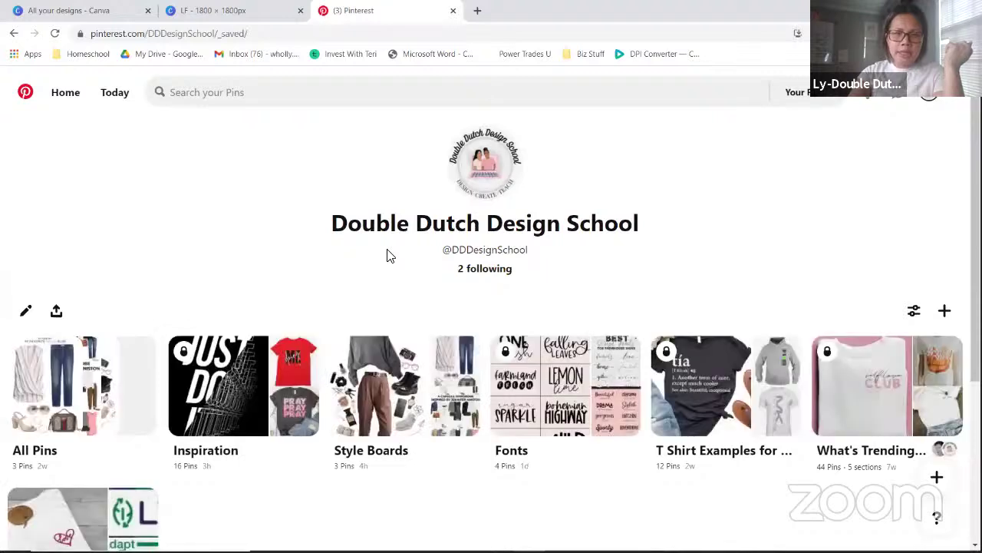
click(257, 360)
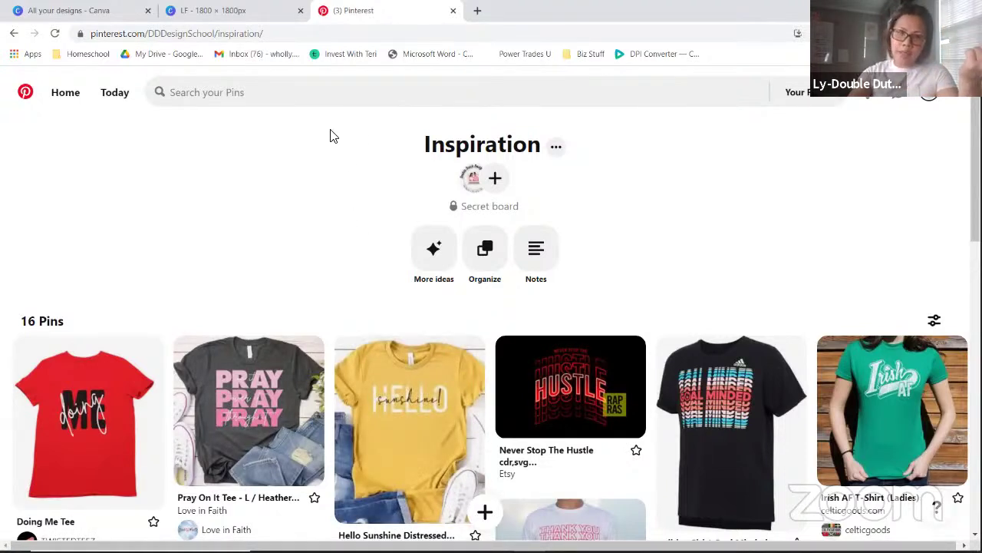
Switch to the Canva design and add a blank third page after the "Fully Dressed & Blessed" page.
click(222, 10)
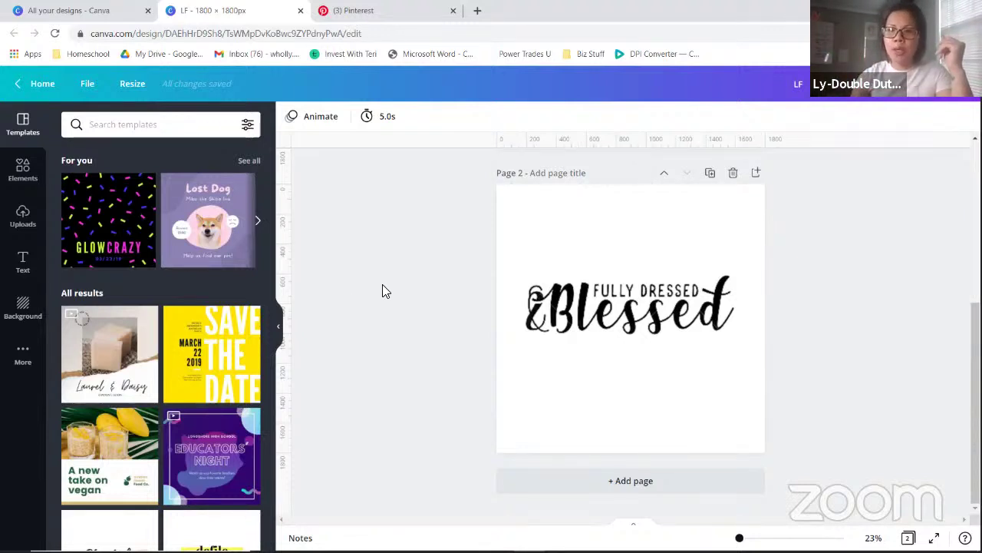
click(634, 379)
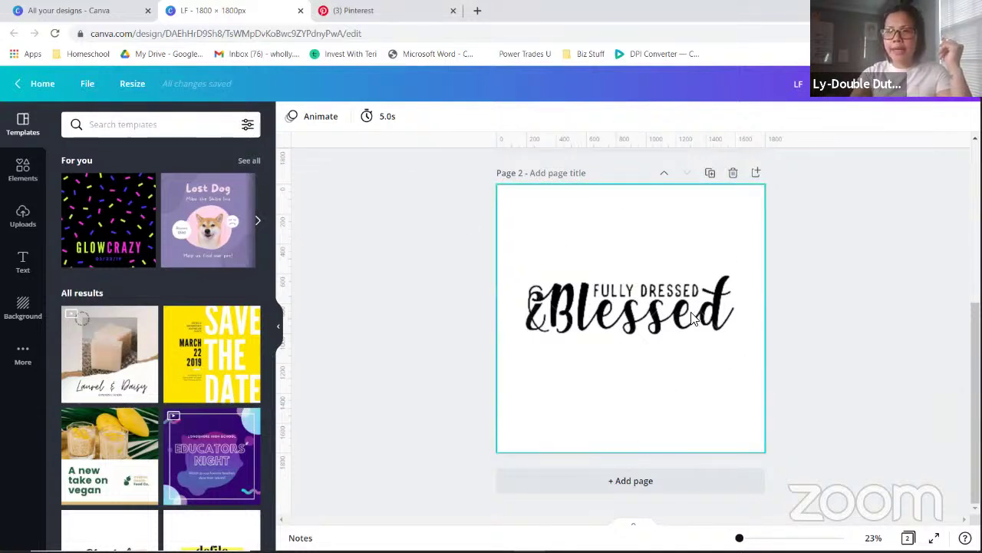
click(650, 450)
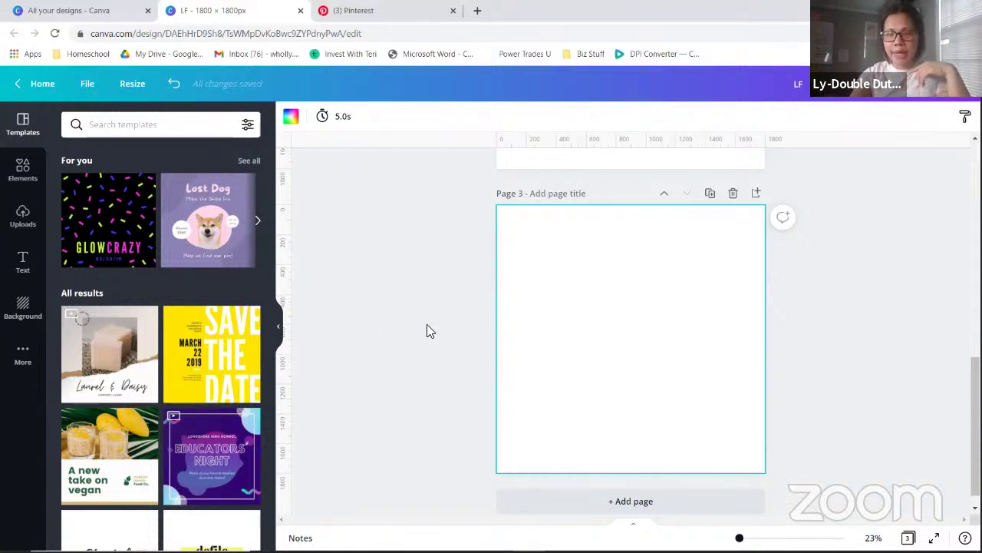
scroll(464, 301, up, 3)
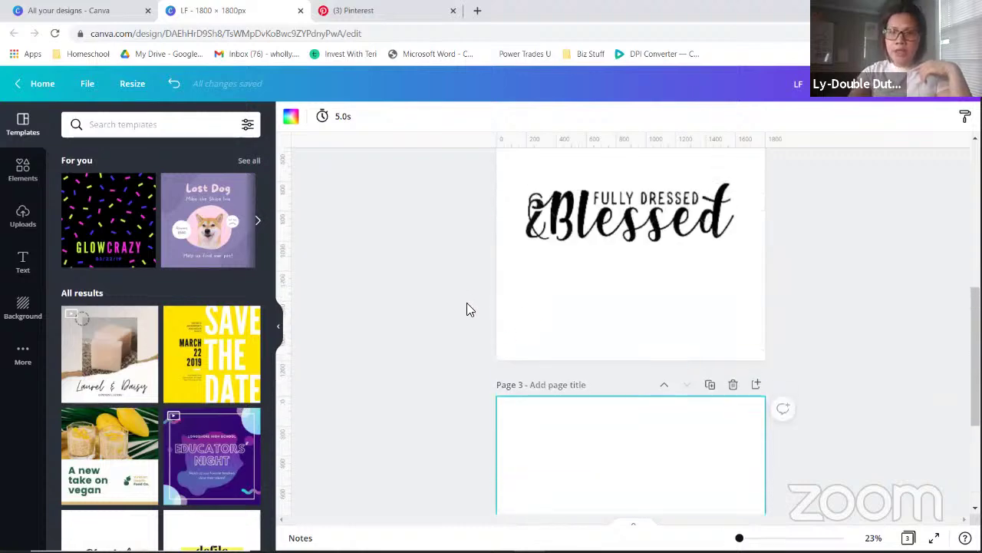
scroll(418, 259, down, 3)
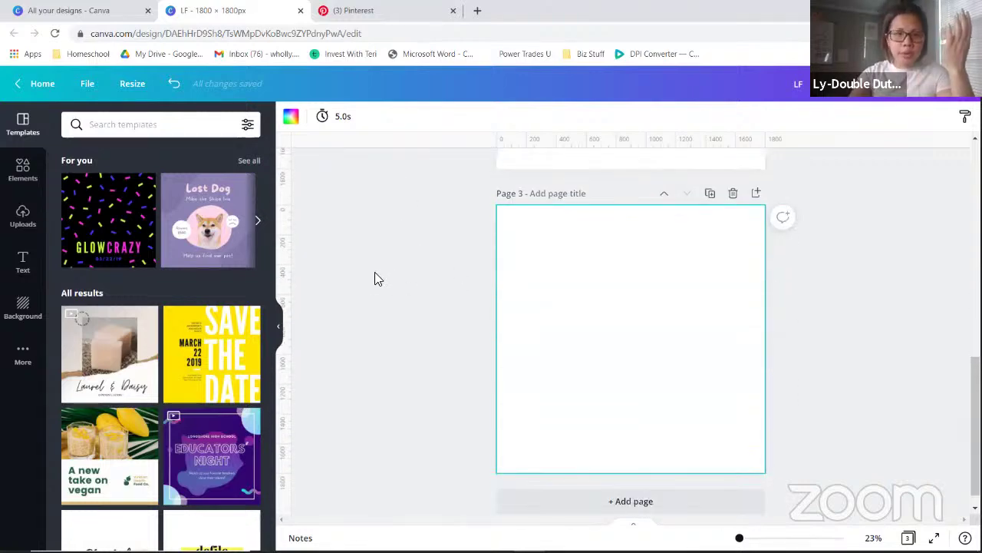
Revisit the Pinterest inspiration pins, then fill page 3's background in Canva with the pink Double Dutch Design School brand color.
click(368, 13)
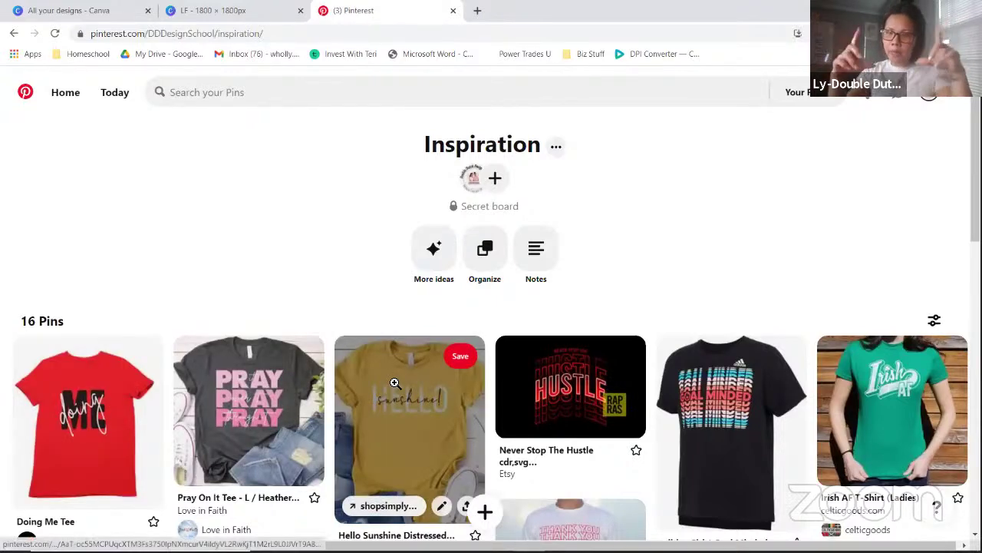
click(247, 9)
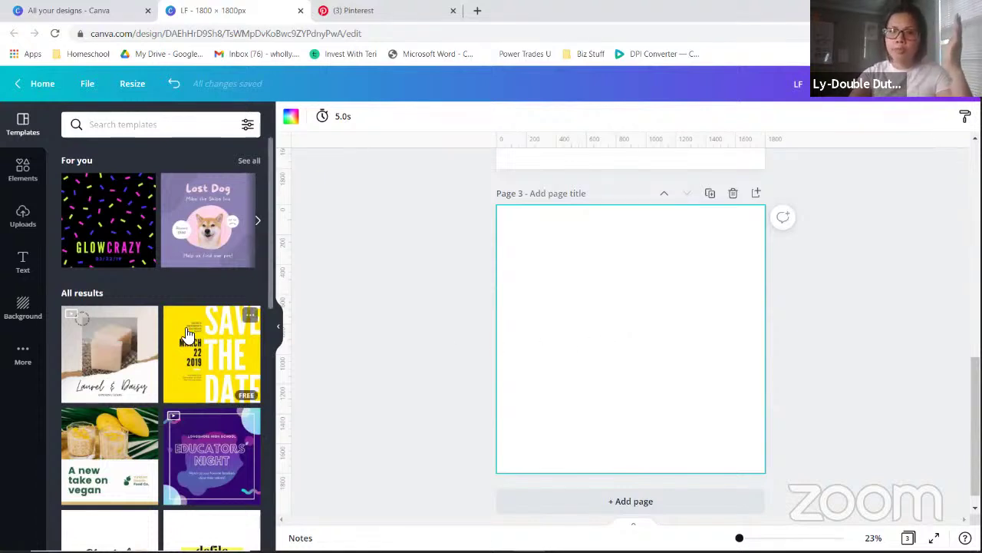
click(23, 305)
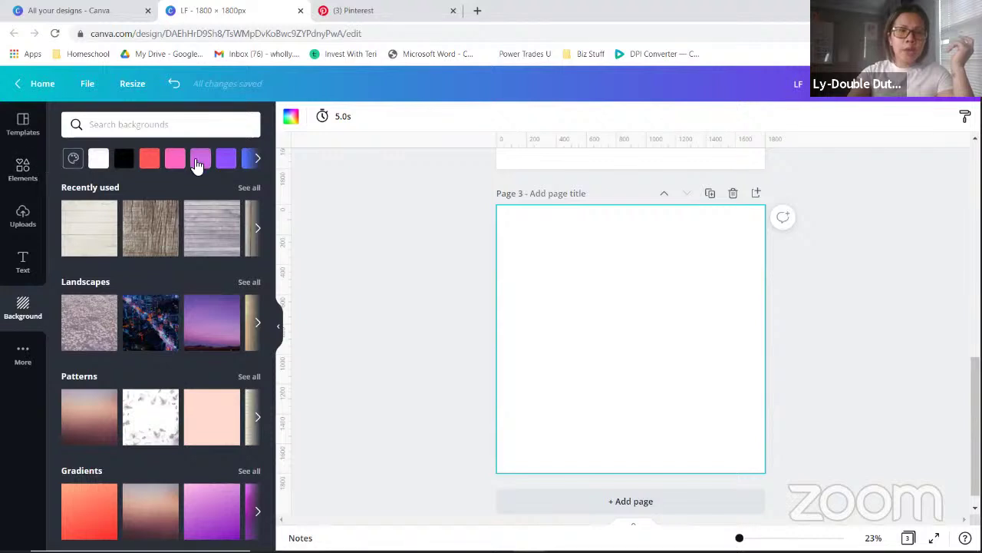
click(258, 162)
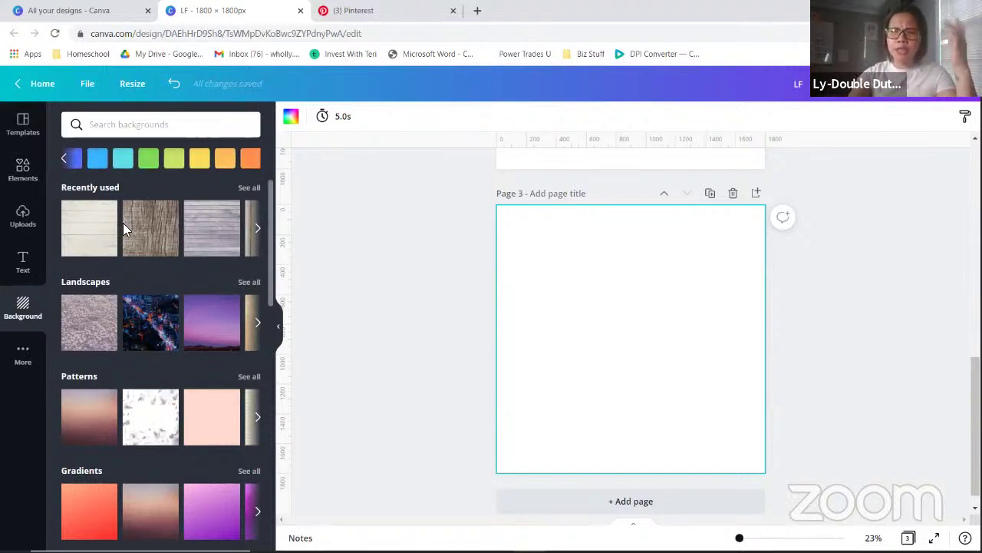
click(69, 158)
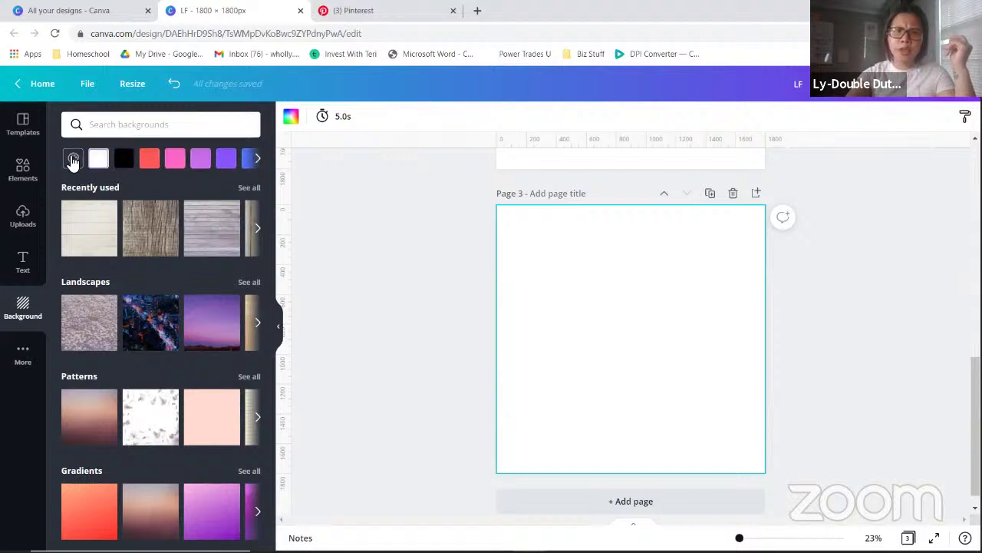
click(74, 158)
click(171, 264)
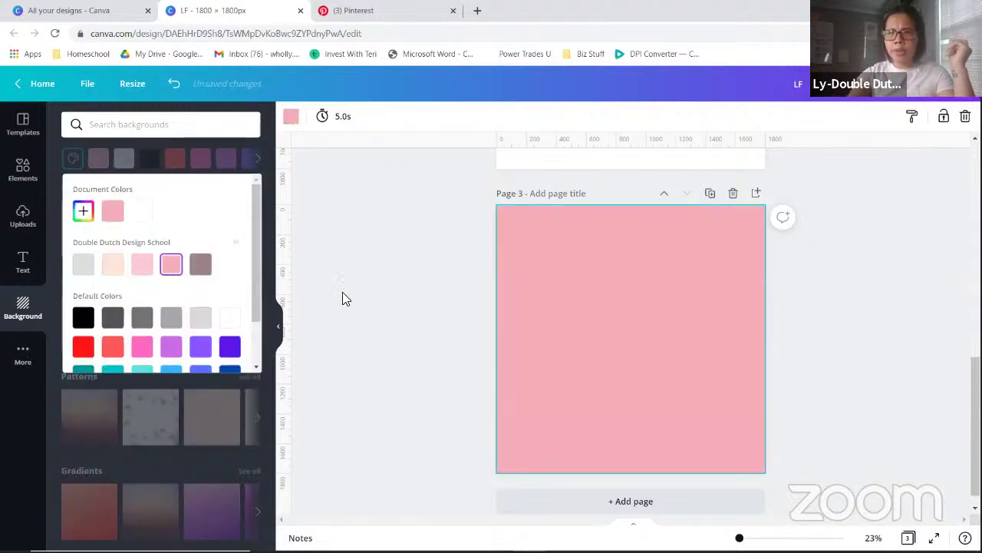
click(364, 298)
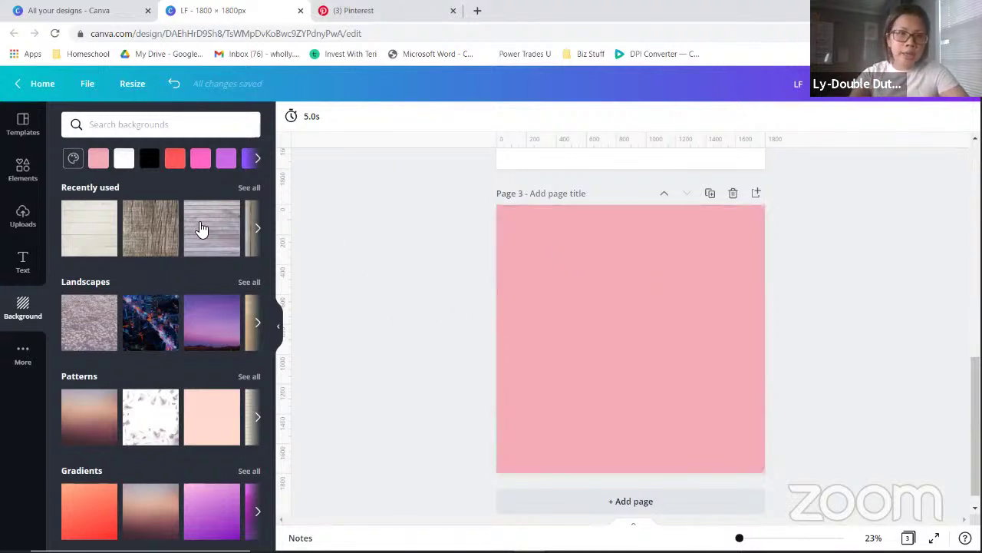
Add a body text box to the pink page with the word "Blessed".
click(23, 261)
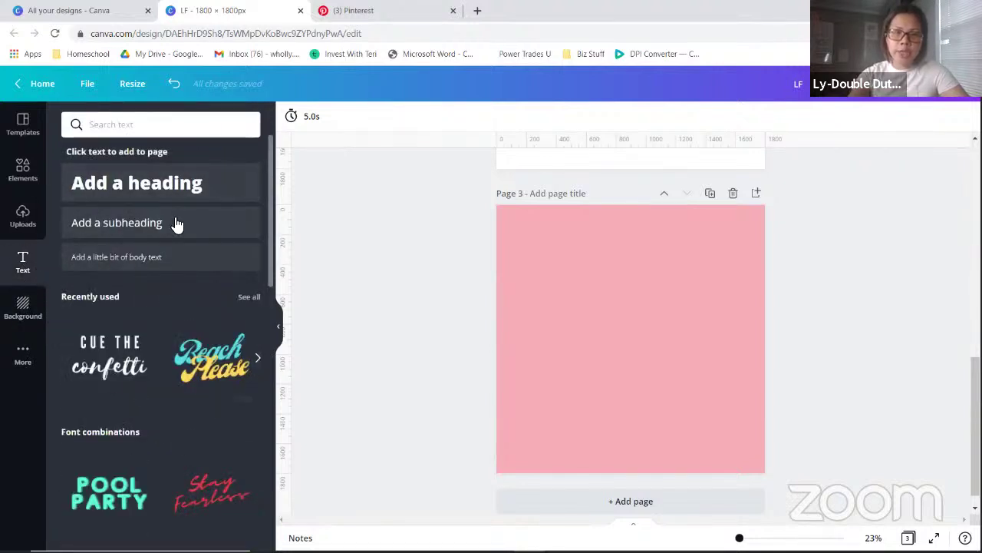
click(133, 256)
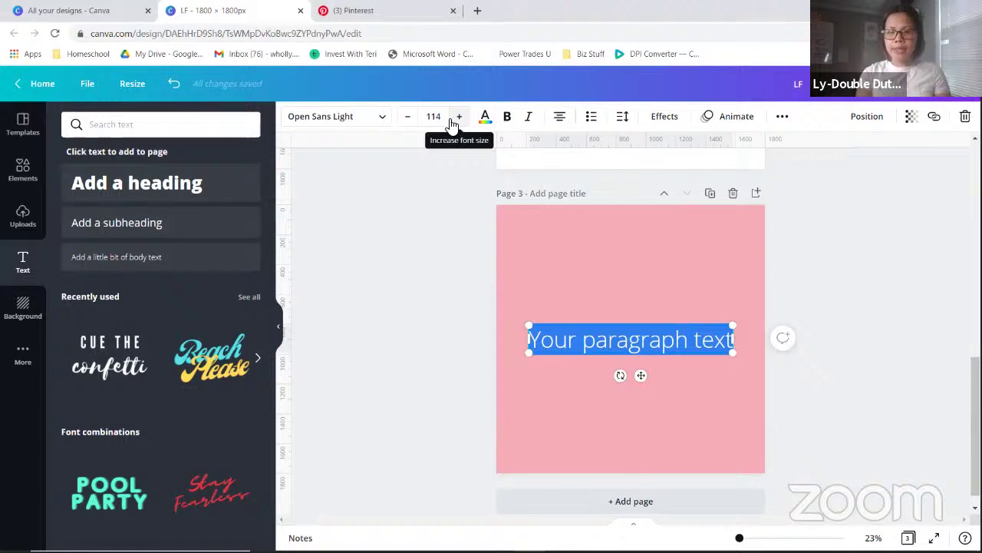
text(BLES)
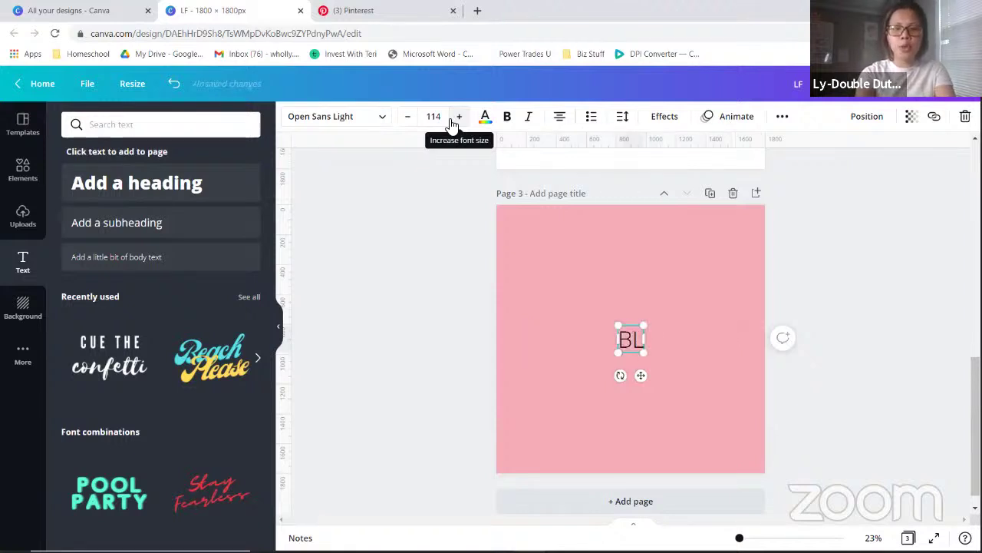
key(BackSpace)
key(BackSpace)
key(BackSpace)
text(lessed)
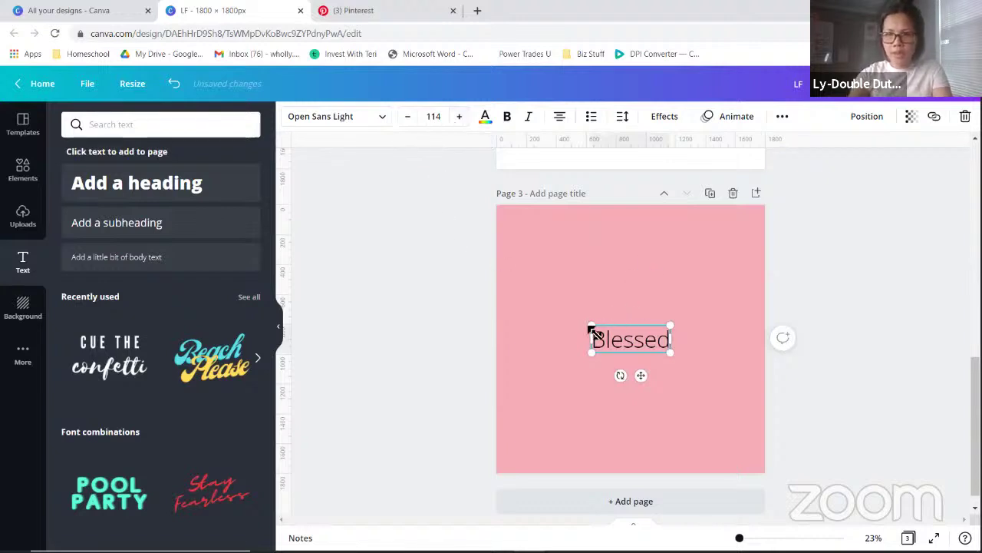
Enlarge the "Blessed" text to about size 357 and convert it to uppercase, widening its box to fit one line.
drag(592, 330, 505, 256)
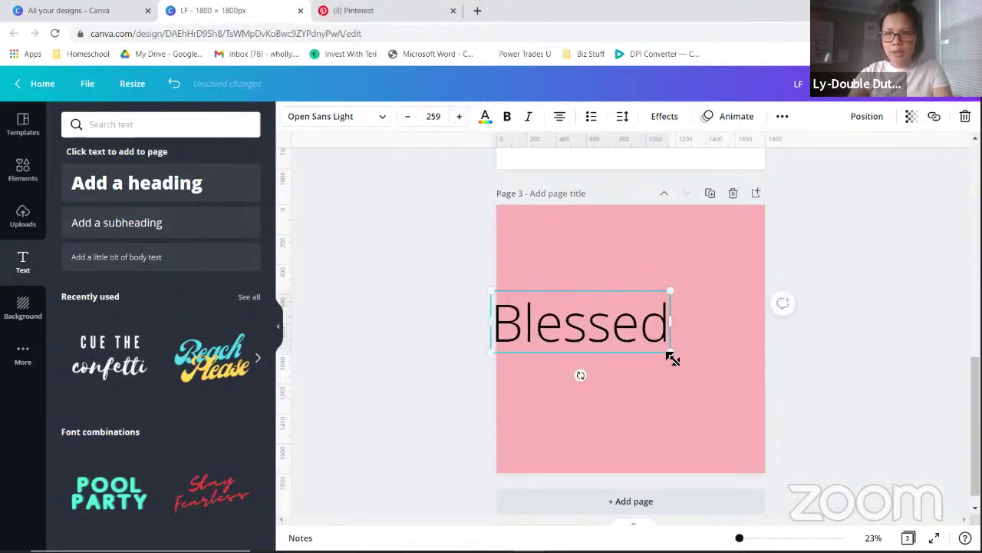
drag(673, 358, 715, 383)
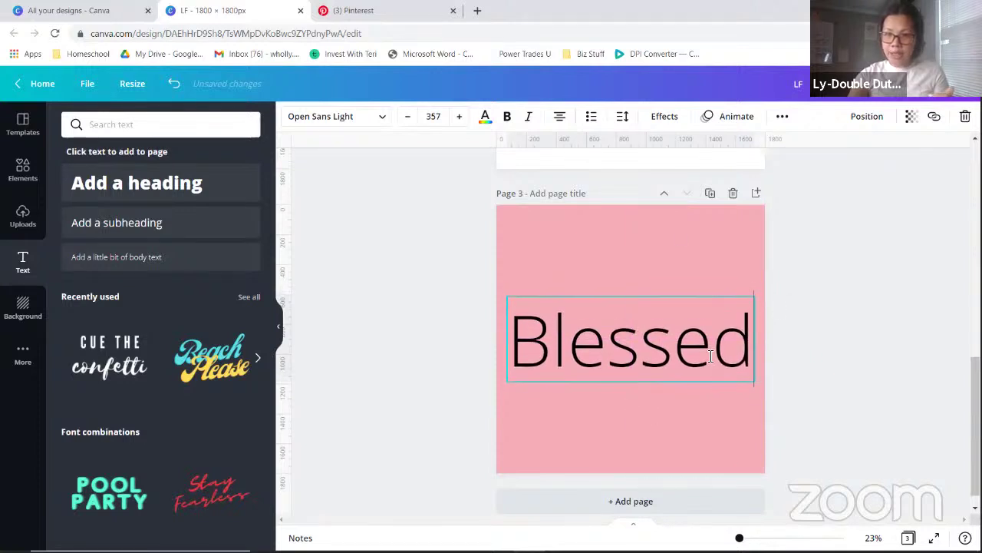
click(782, 117)
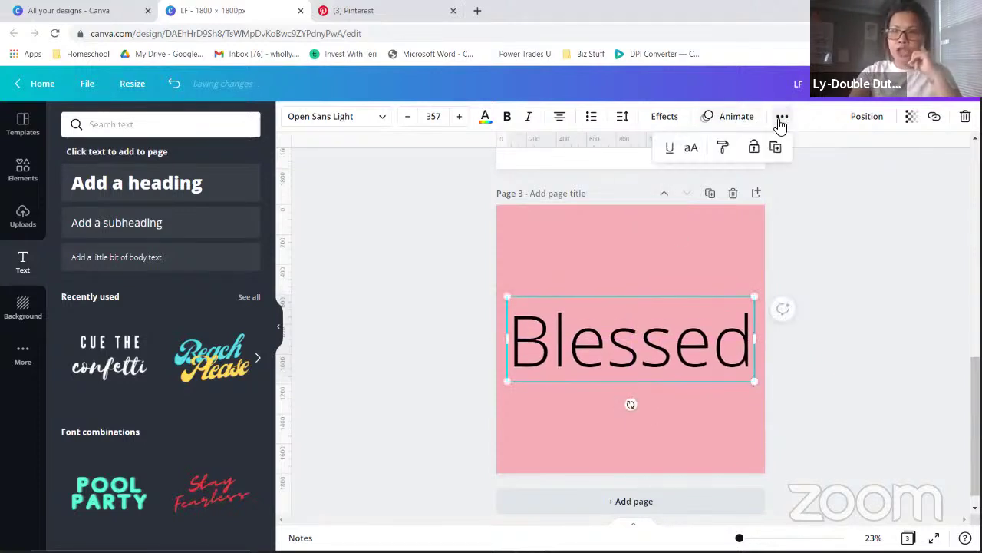
click(690, 147)
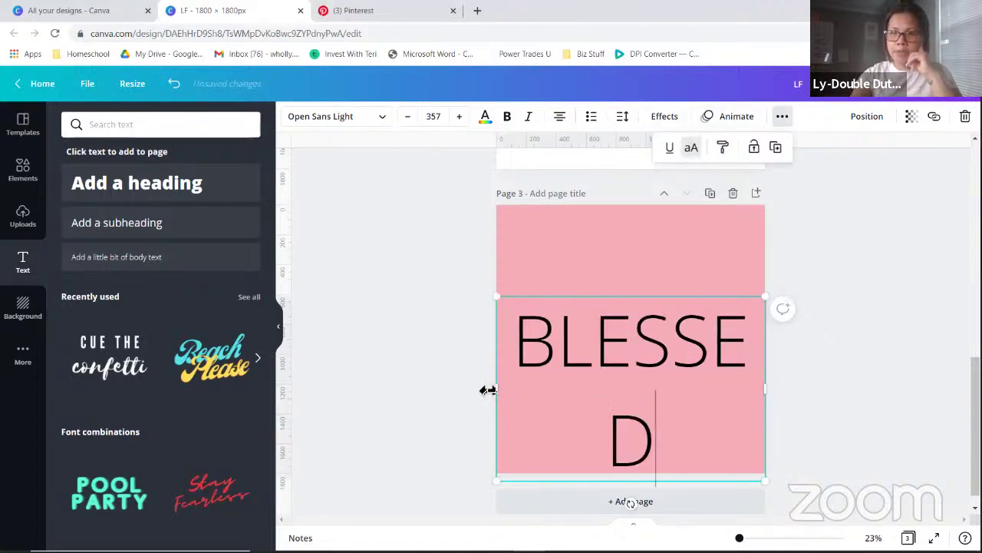
drag(488, 390, 458, 387)
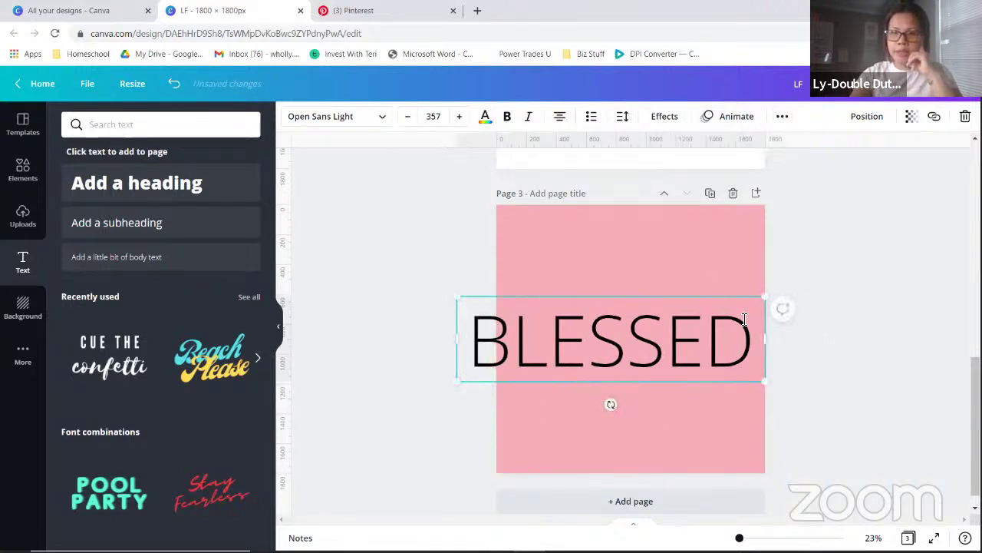
Search the fonts for "bebas" and apply Bebas Neue Cyrillic to the BLESSED text.
click(382, 121)
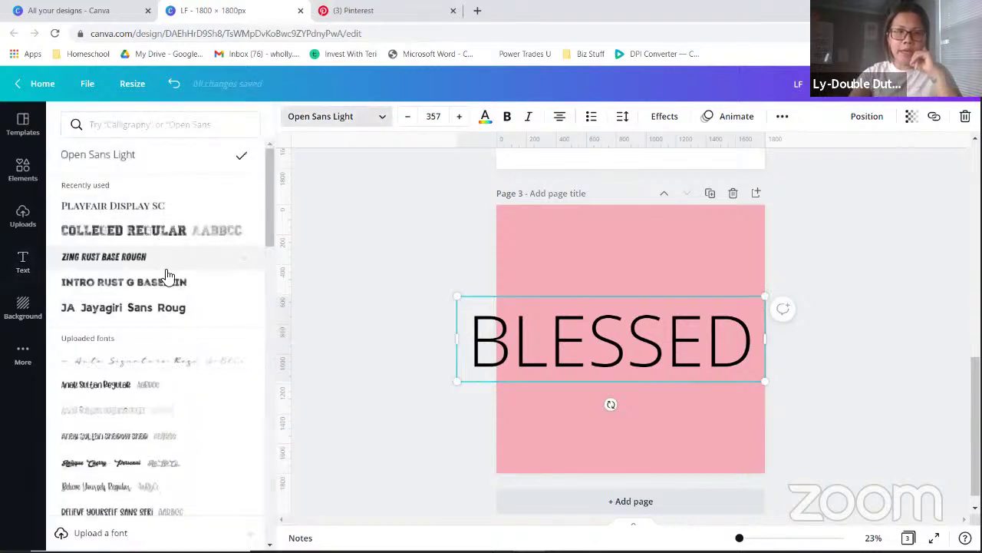
click(192, 135)
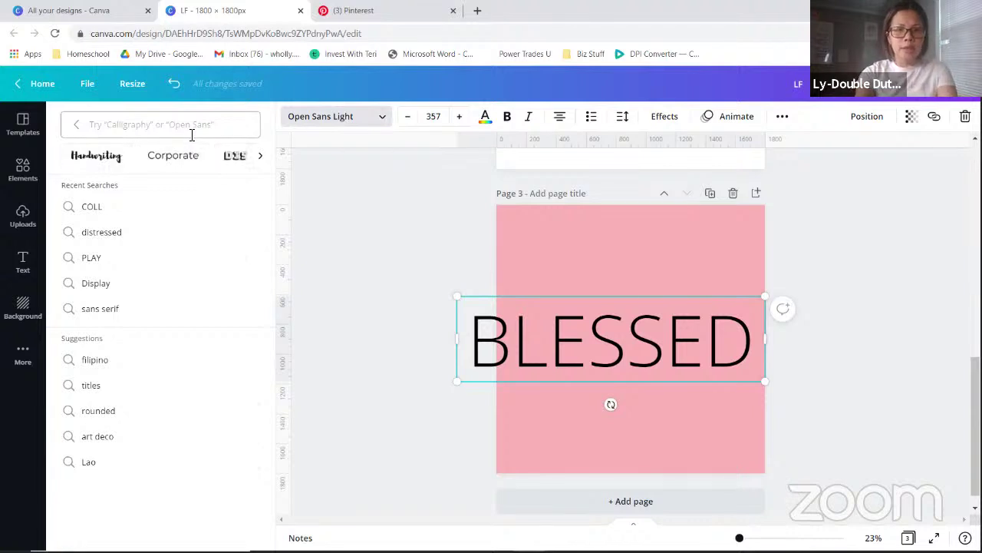
text(be)
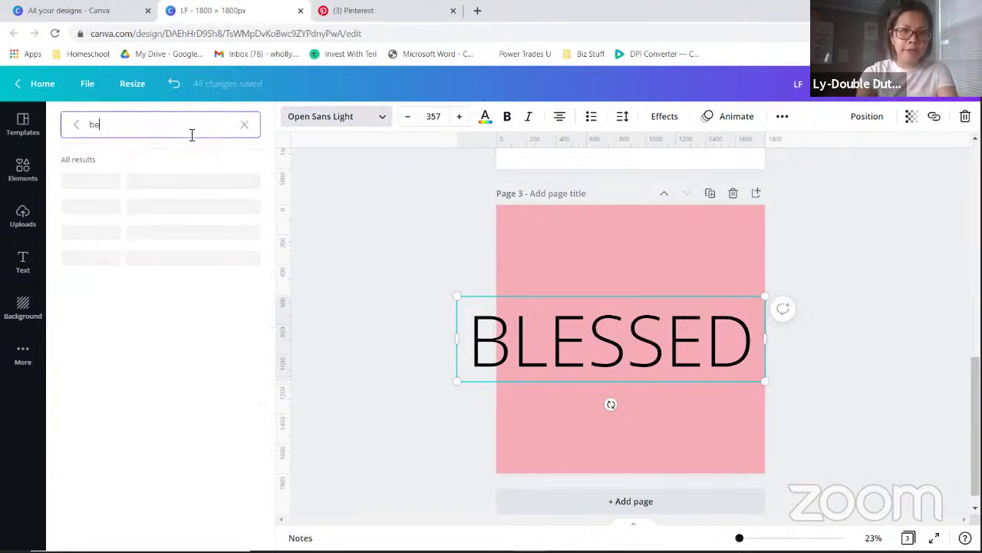
text(bas)
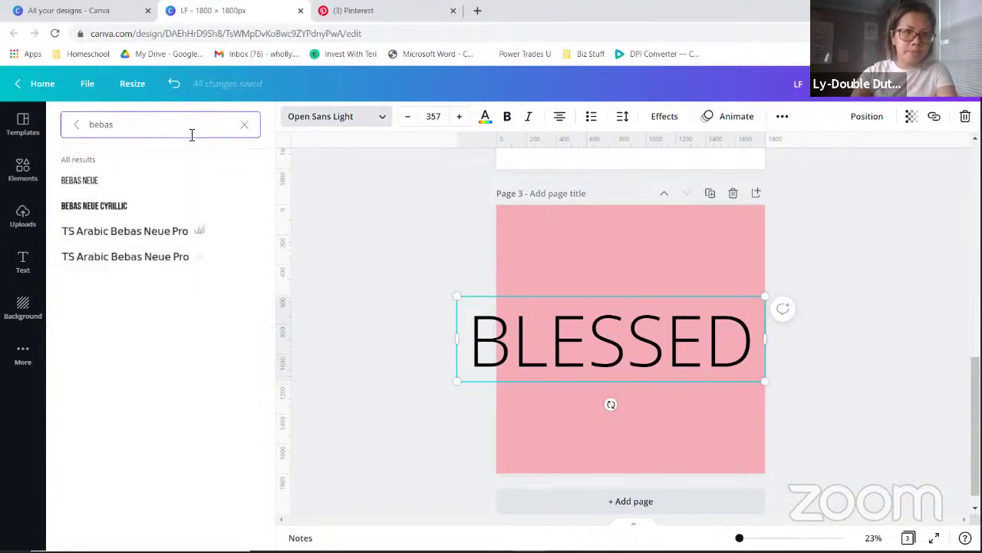
click(130, 207)
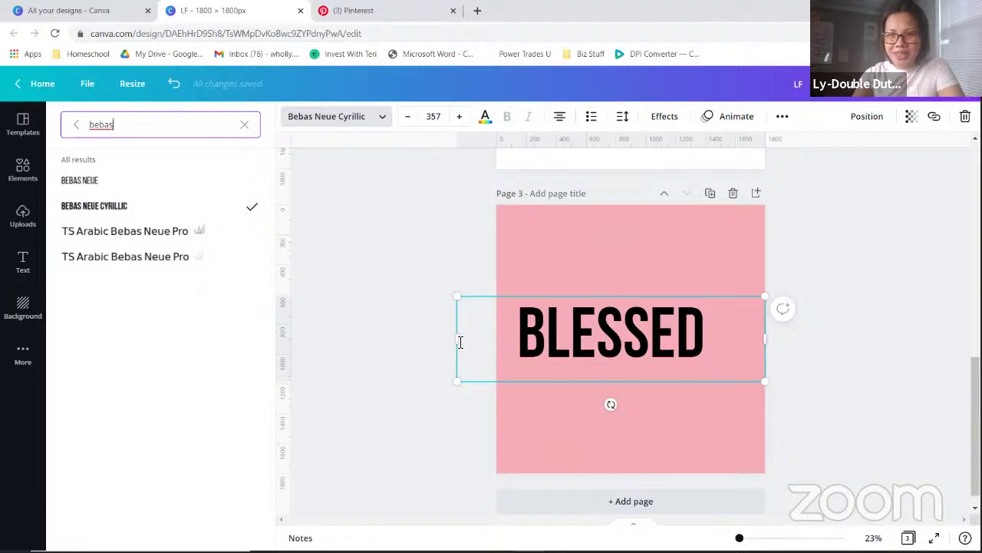
Narrow the BLESSED text box to the word, enlarge it to about size 490 across the page width, and center it vertically.
drag(461, 342, 569, 338)
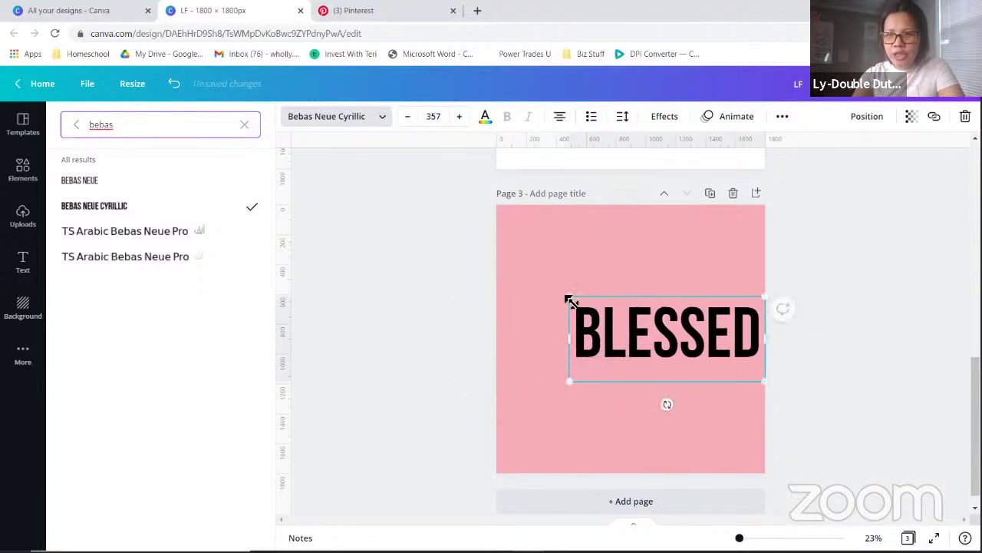
drag(570, 300, 507, 249)
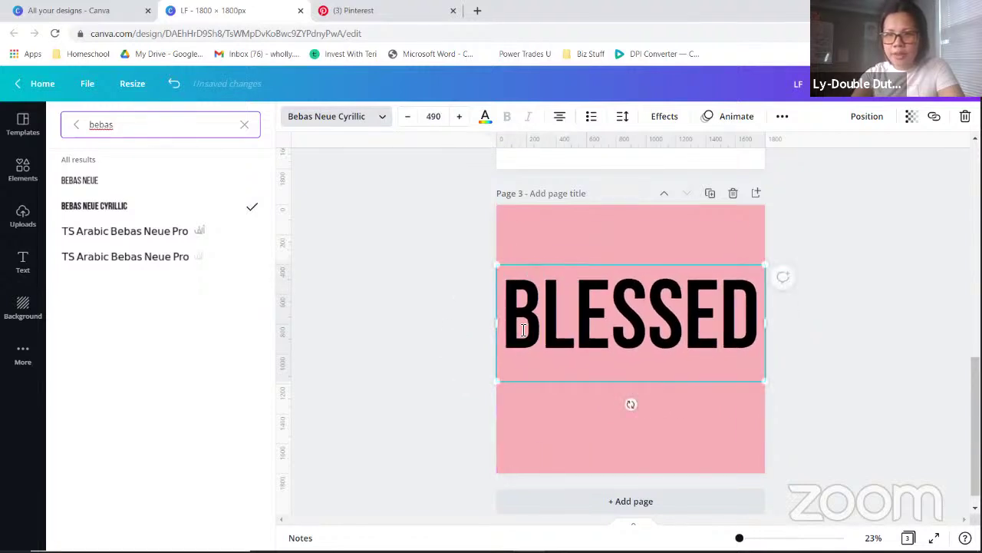
drag(659, 383, 658, 399)
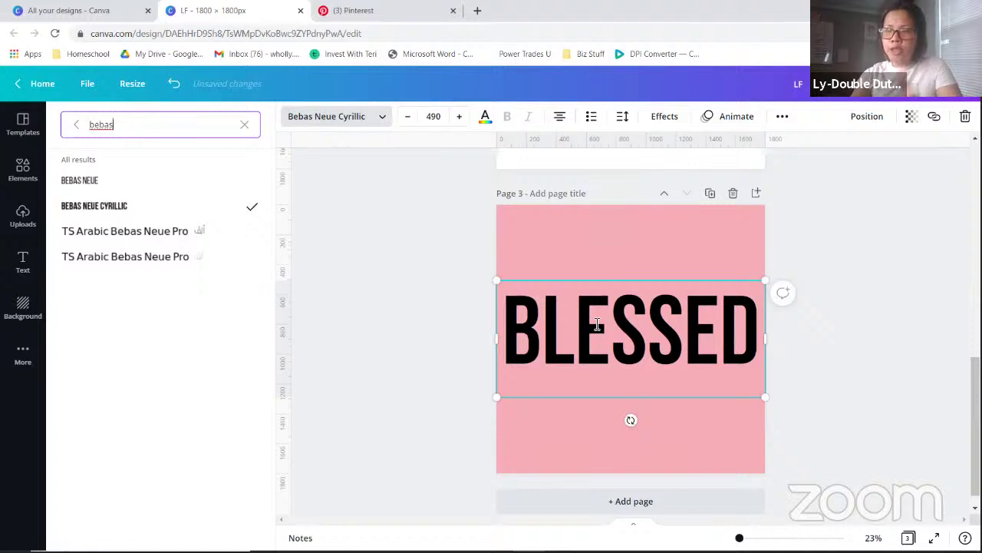
Set the BLESSED text's letter spacing to -32.
click(623, 118)
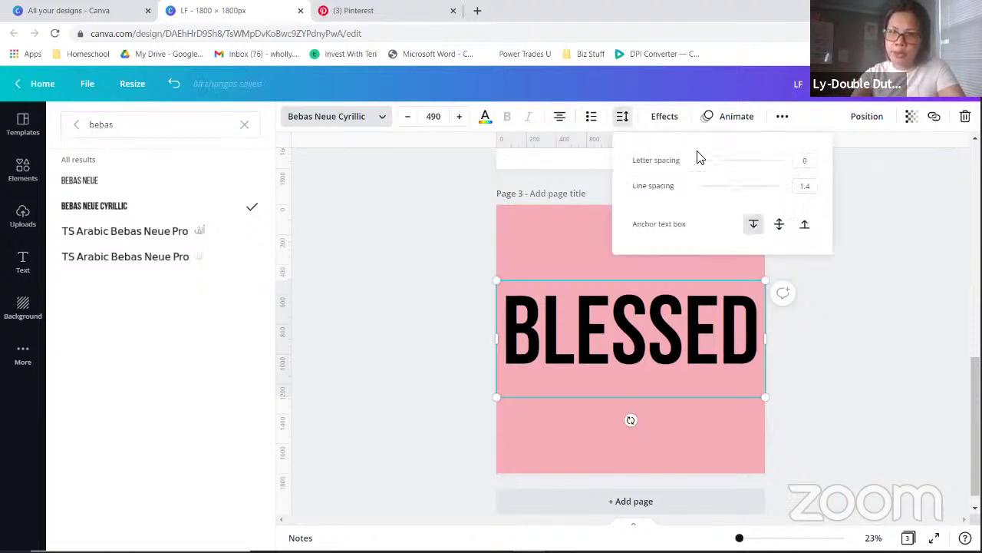
mouse_move(719, 163)
mouse_down()
mouse_move(704, 162)
mouse_move(713, 163)
mouse_up()
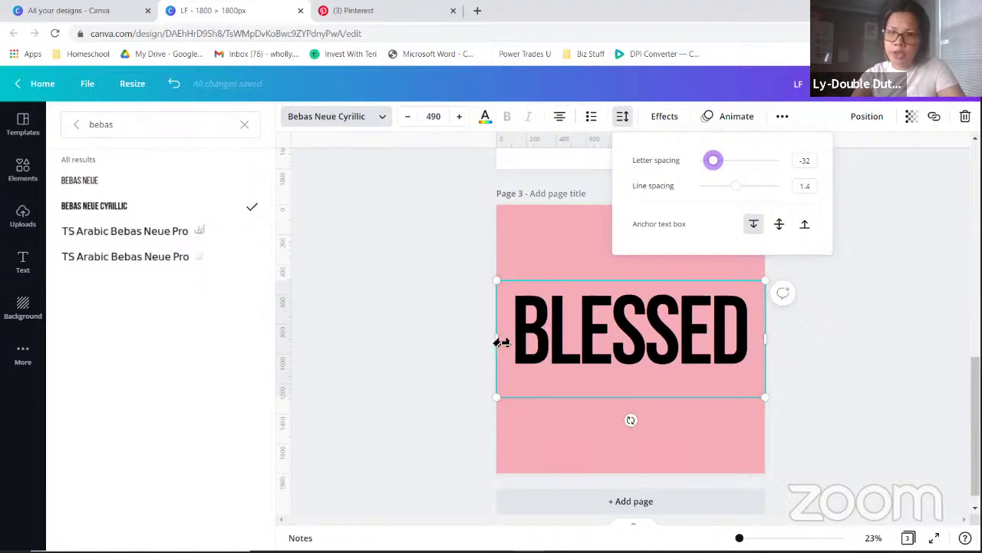
Tighten the BLESSED text box around the word, enlarge it to about size 533 across the page width, and center it vertically.
drag(503, 342, 518, 340)
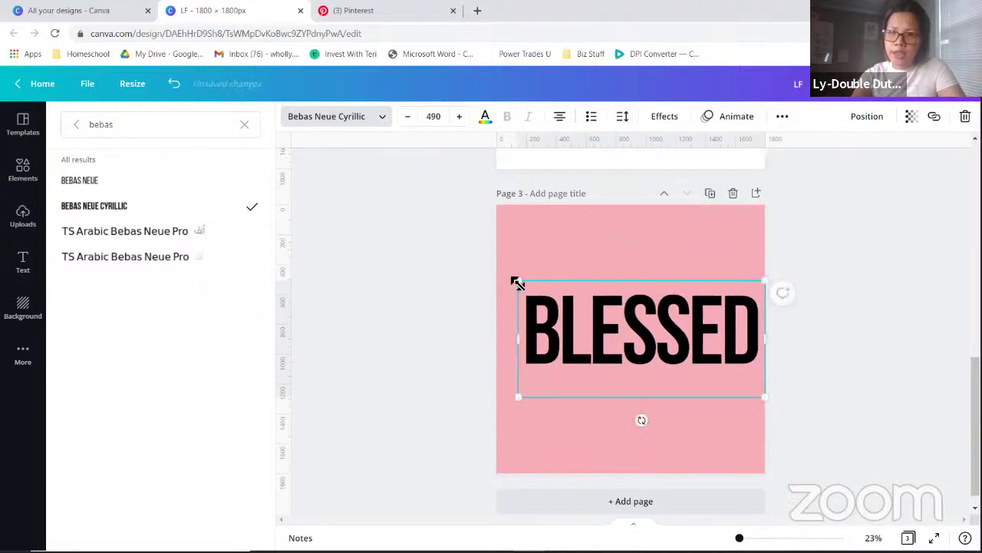
drag(518, 284, 496, 270)
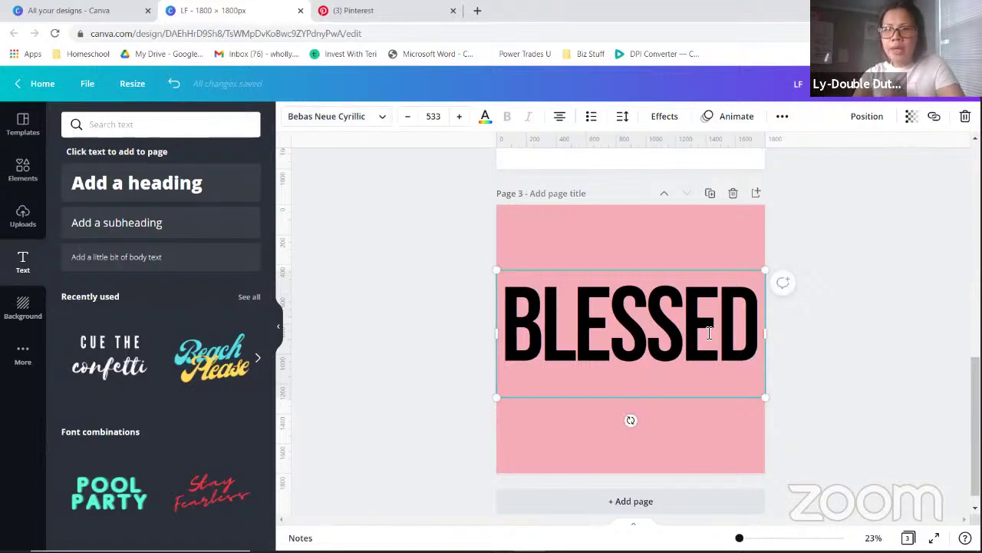
drag(738, 398, 739, 405)
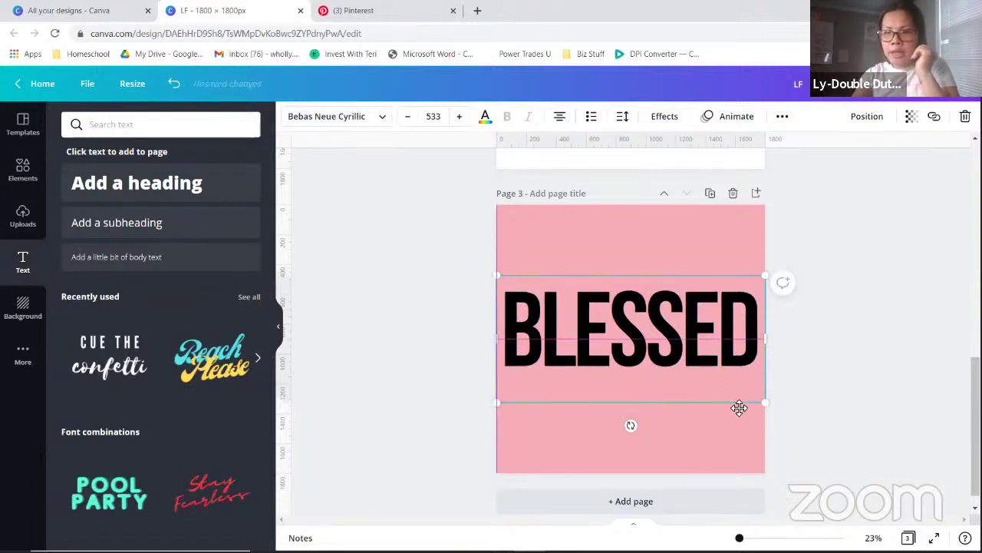
Change the BLESSED text's color to white and deselect it.
click(485, 117)
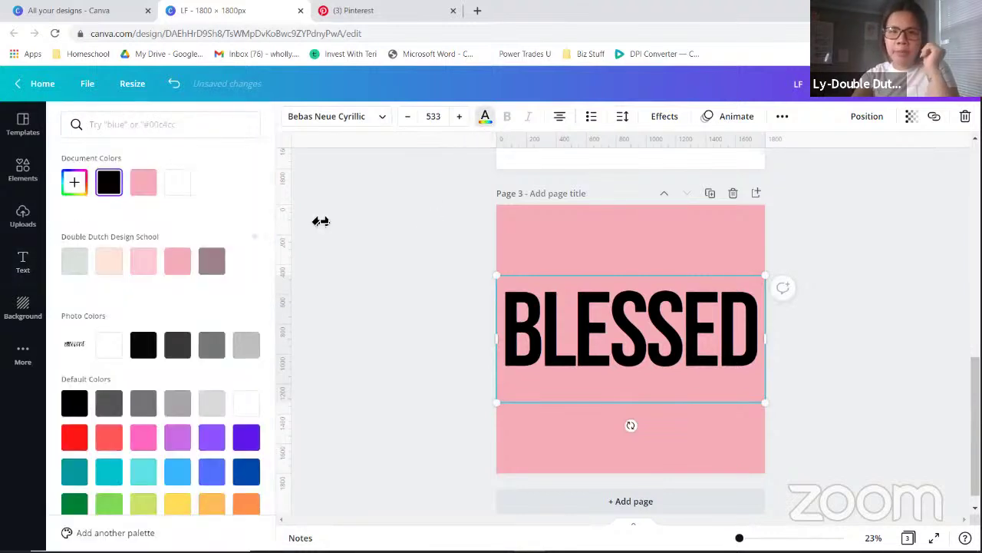
click(180, 184)
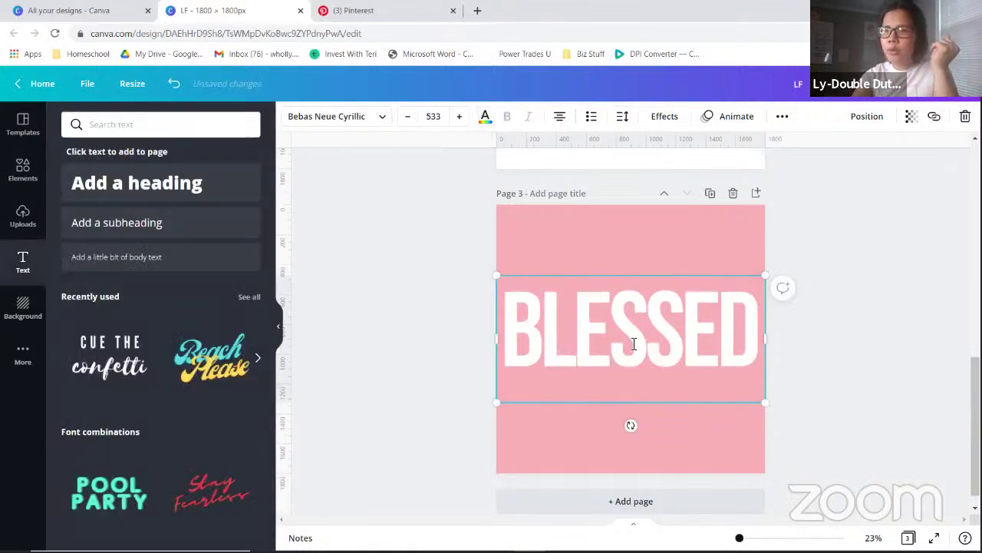
click(439, 358)
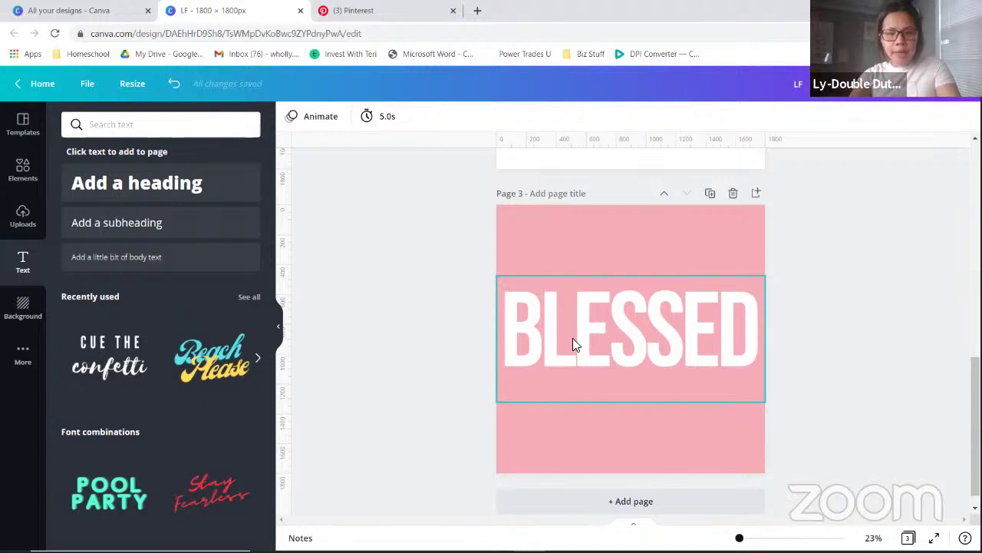
Add a text box reading "AND FULLY DRESSED" over the BLESSED text and enlarge it to about size 174.
key(ctrl+v)
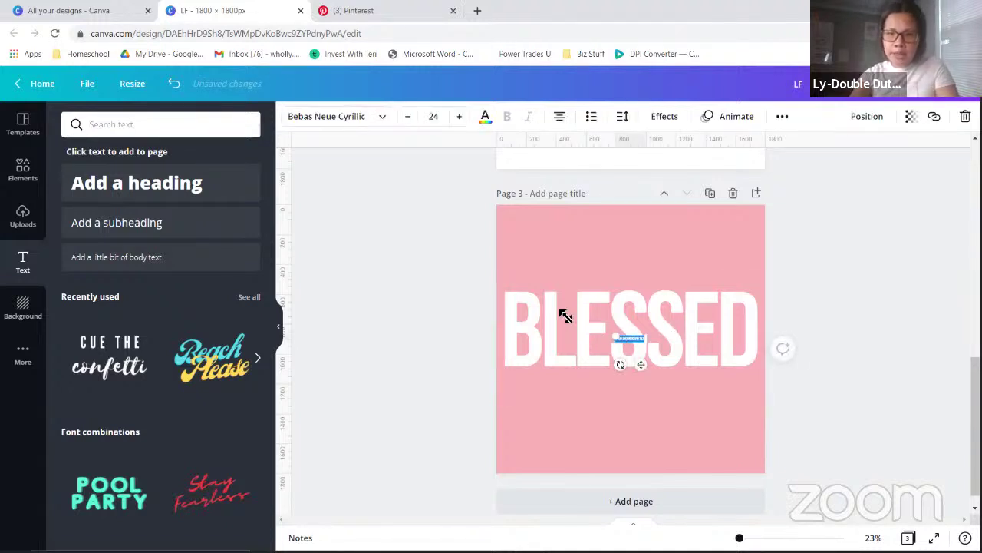
drag(565, 315, 520, 286)
drag(673, 346, 714, 355)
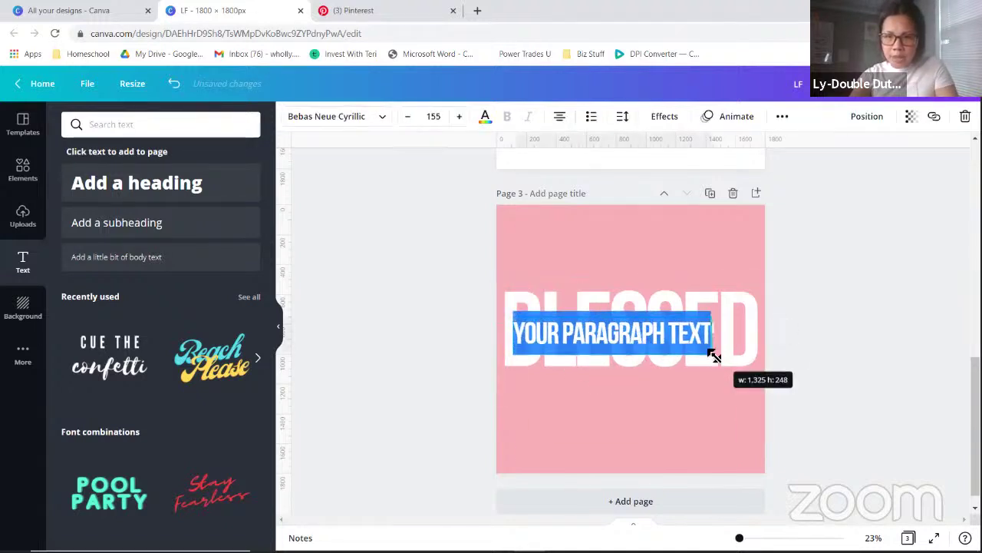
text(AND)
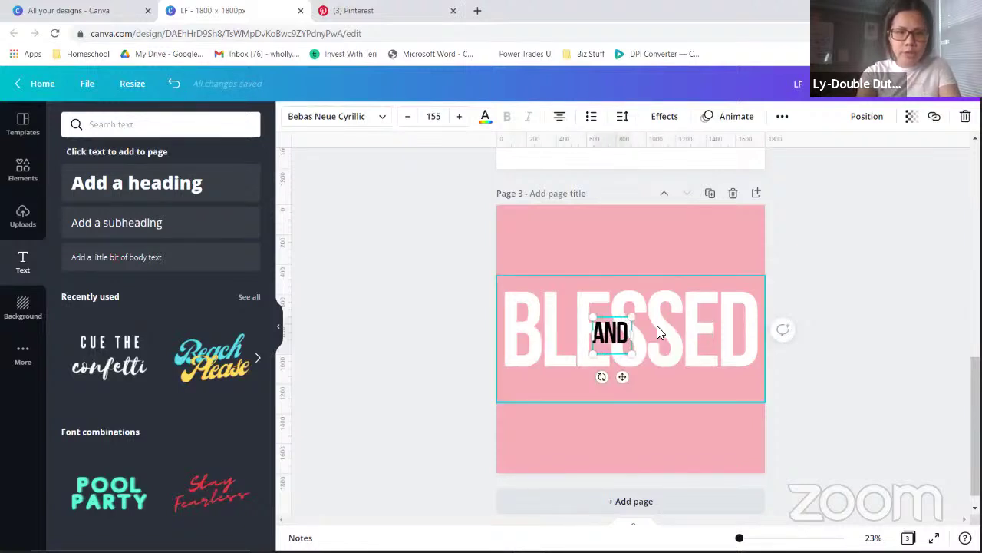
text( FULLY)
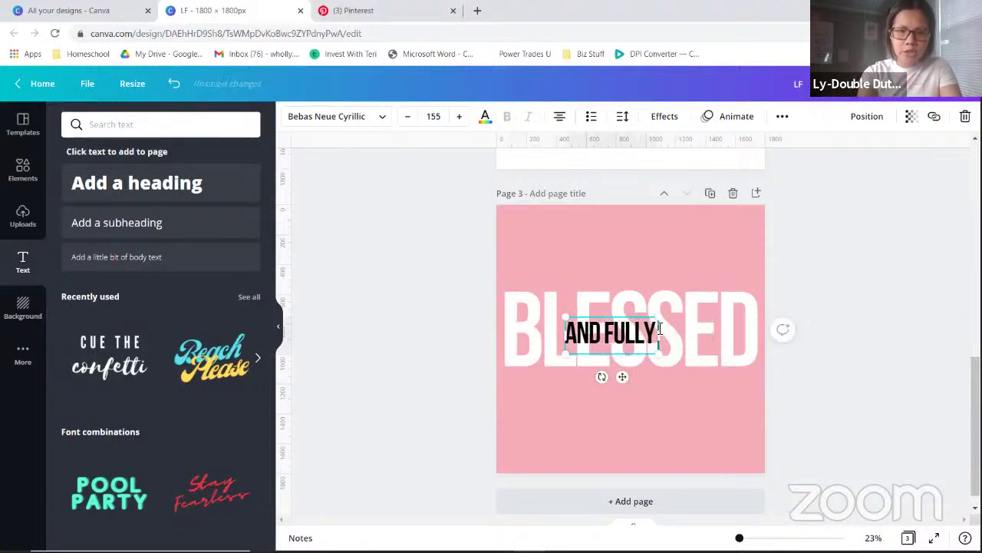
text( DRESSED)
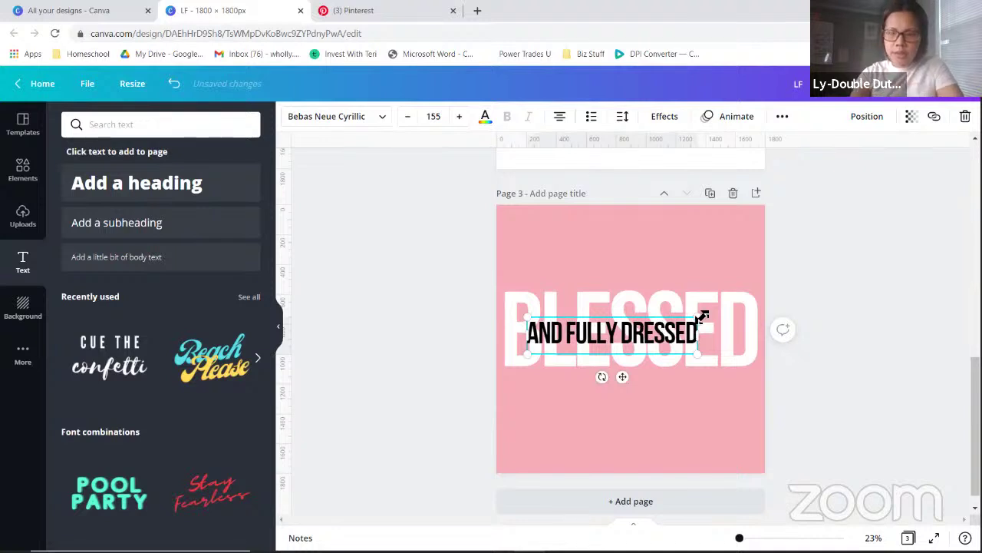
drag(700, 315, 720, 314)
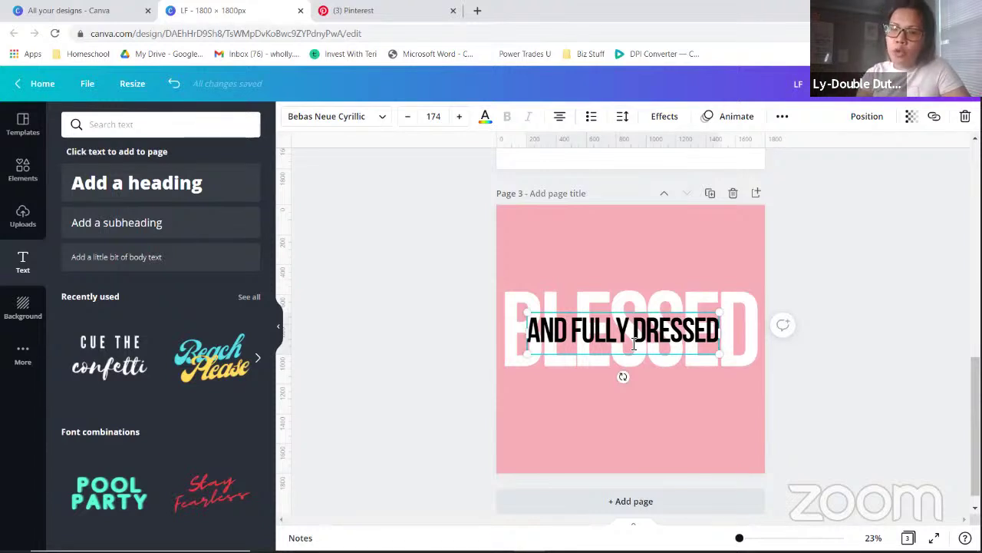
Apply the uploaded Coffe Valentine font to the "and fully dressed" text and turn off its uppercase formatting.
click(377, 121)
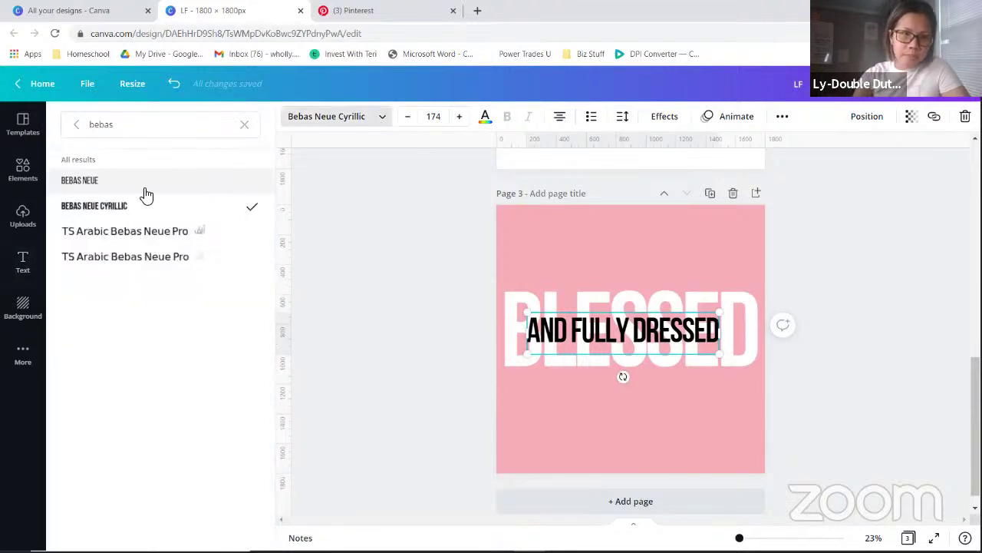
click(244, 124)
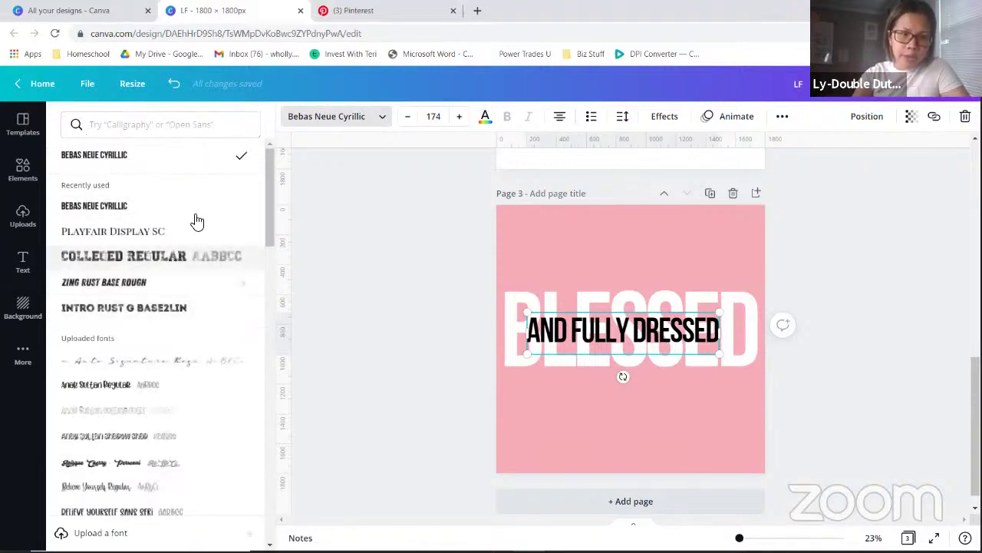
scroll(213, 257, down, 3)
scroll(211, 276, down, 2)
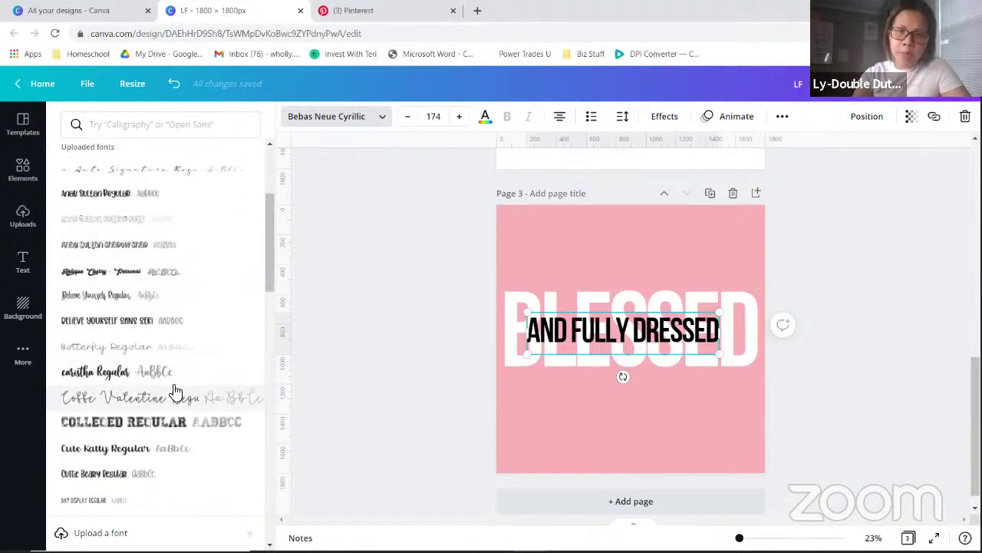
click(201, 396)
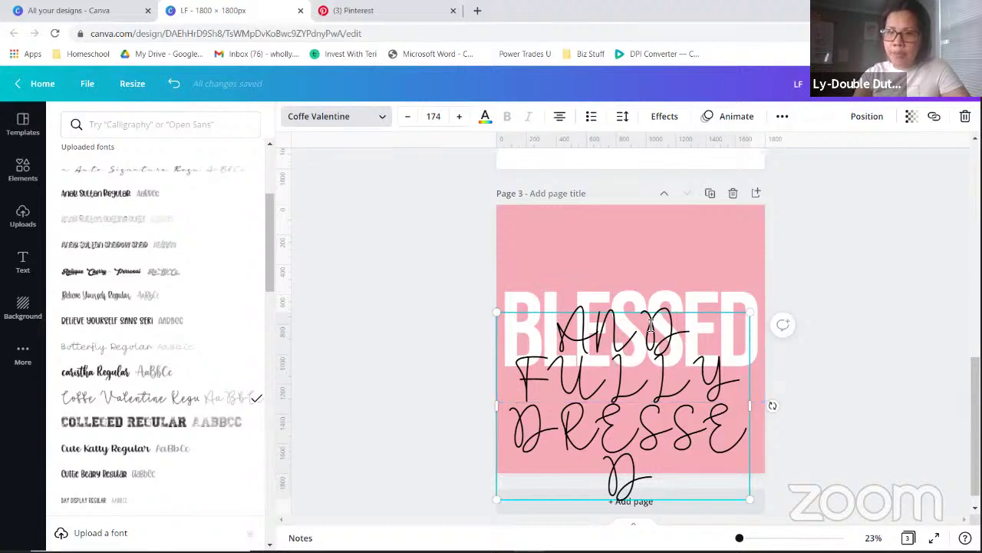
click(781, 117)
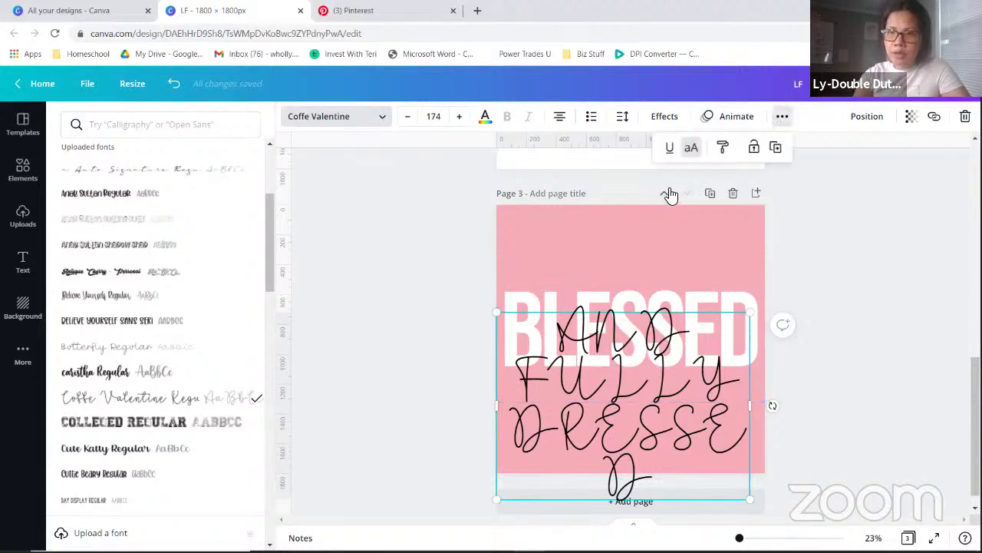
click(691, 149)
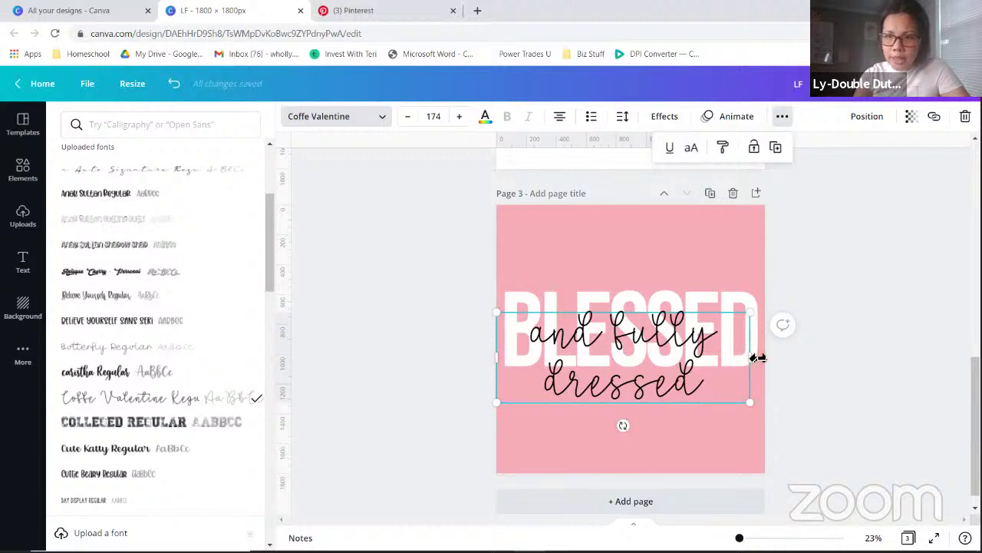
Fit "and fully dressed" on one line at about size 124 and position it across the middle of BLESSED.
drag(757, 358, 768, 330)
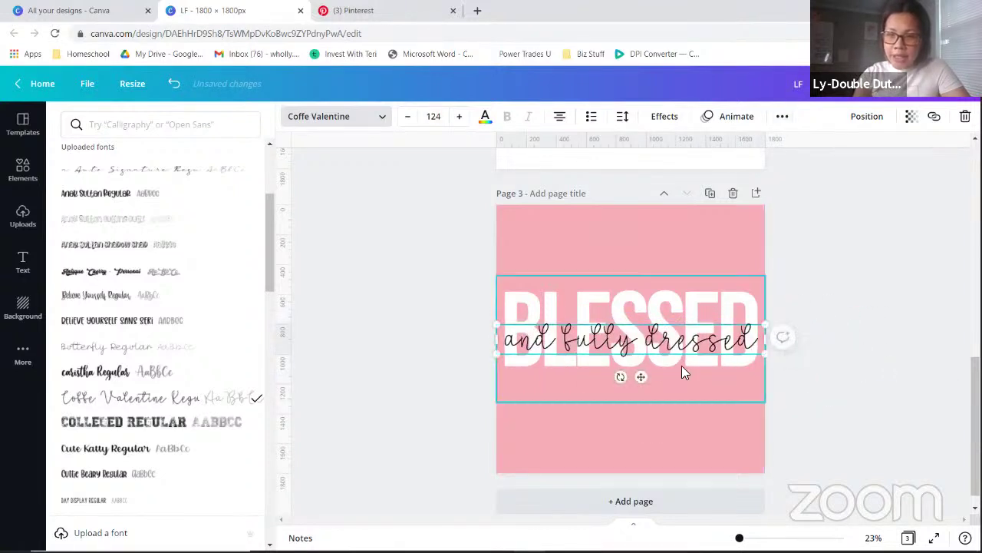
drag(640, 376, 636, 368)
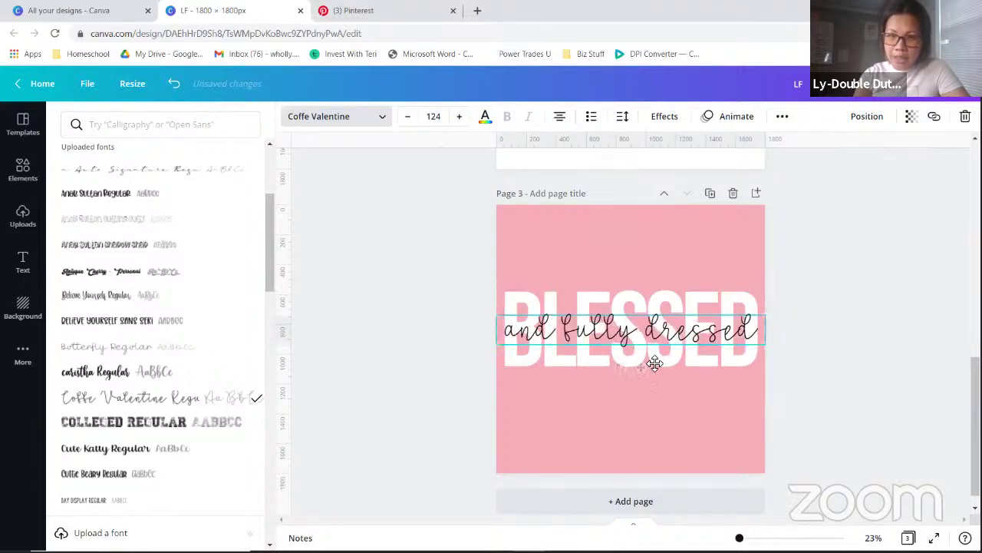
drag(770, 321, 758, 330)
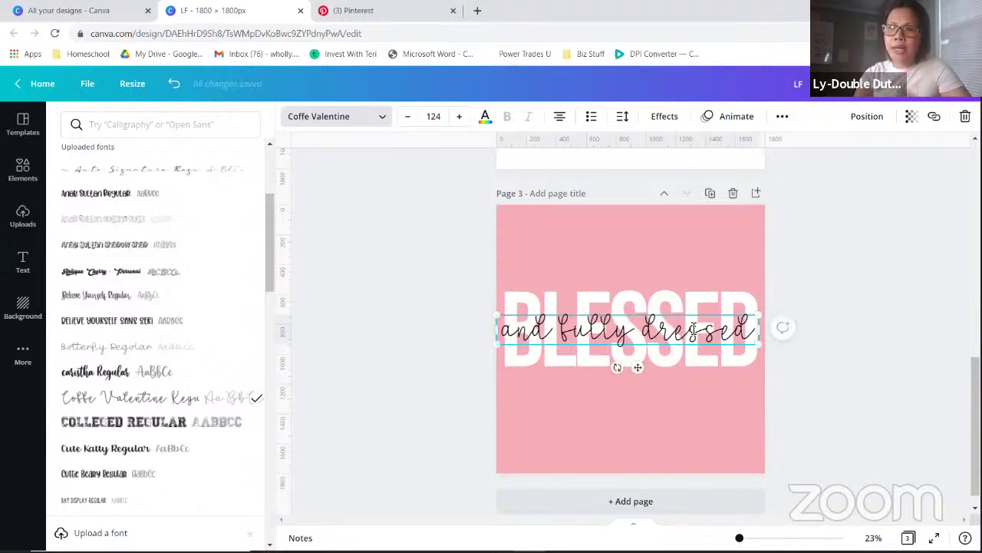
drag(685, 348, 688, 347)
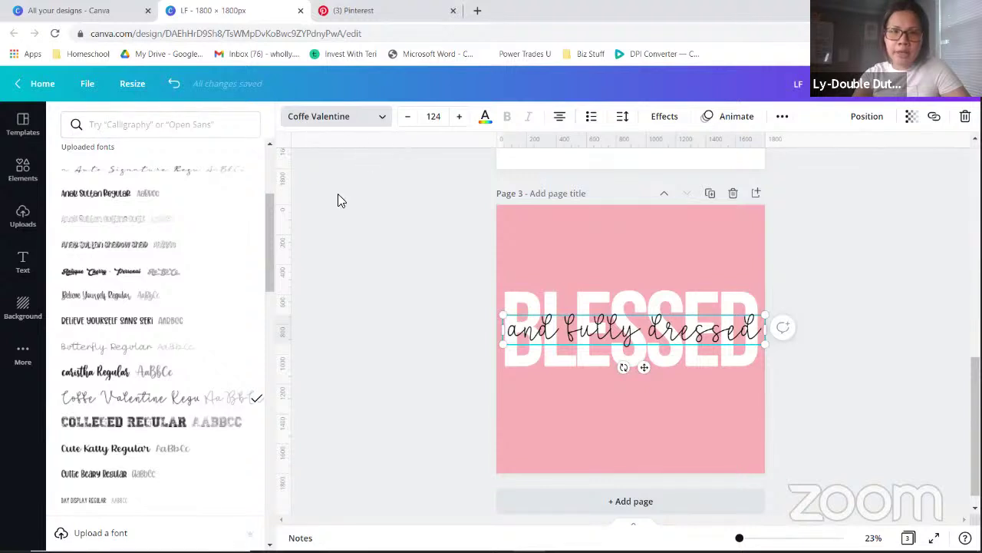
key(Escape)
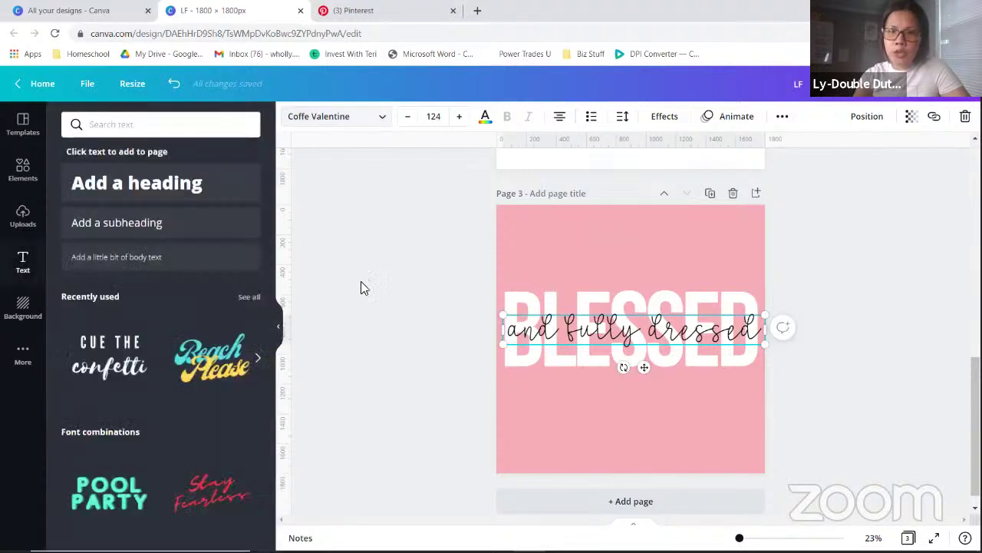
click(279, 336)
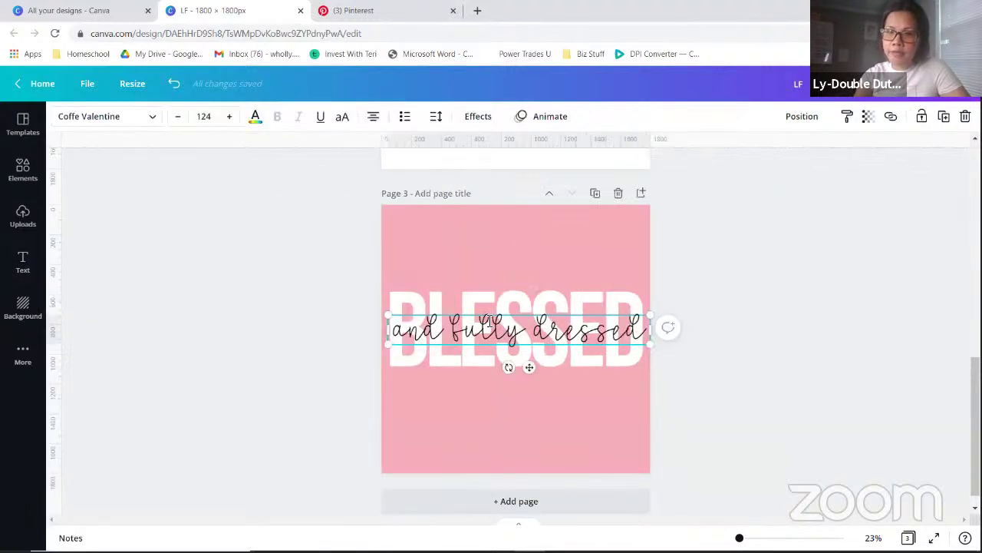
click(328, 355)
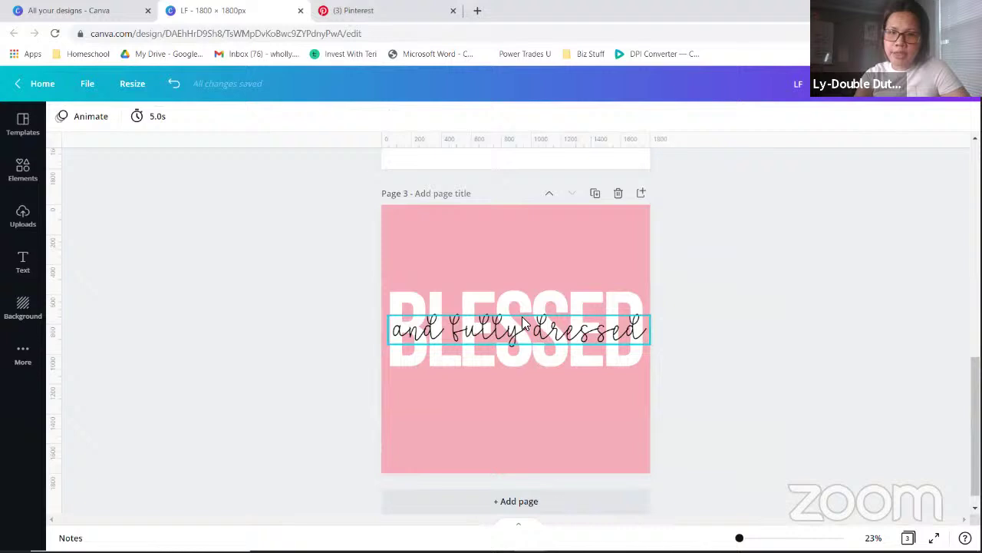
Apply the Lift effect to the "and fully dressed" text with an intensity of 100.
click(549, 347)
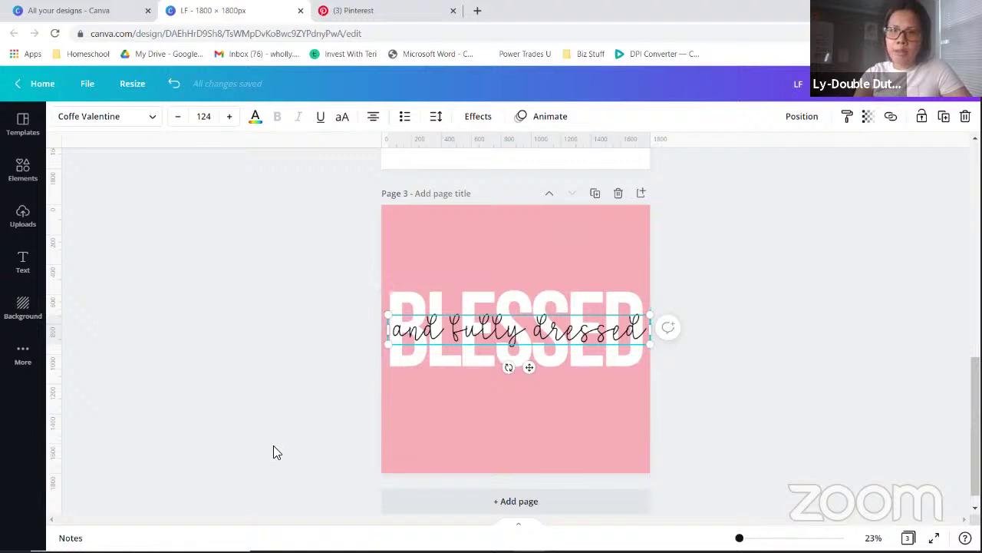
click(482, 116)
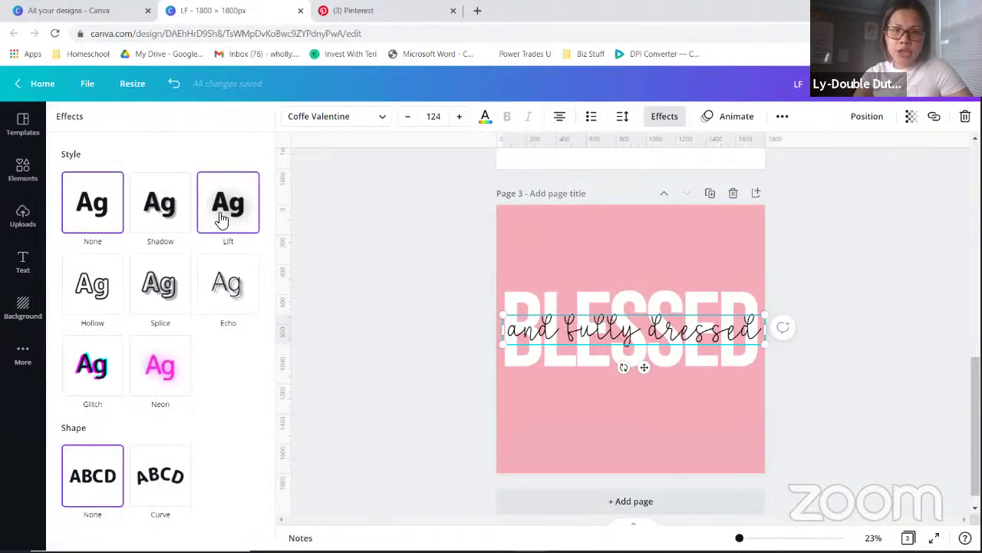
click(230, 211)
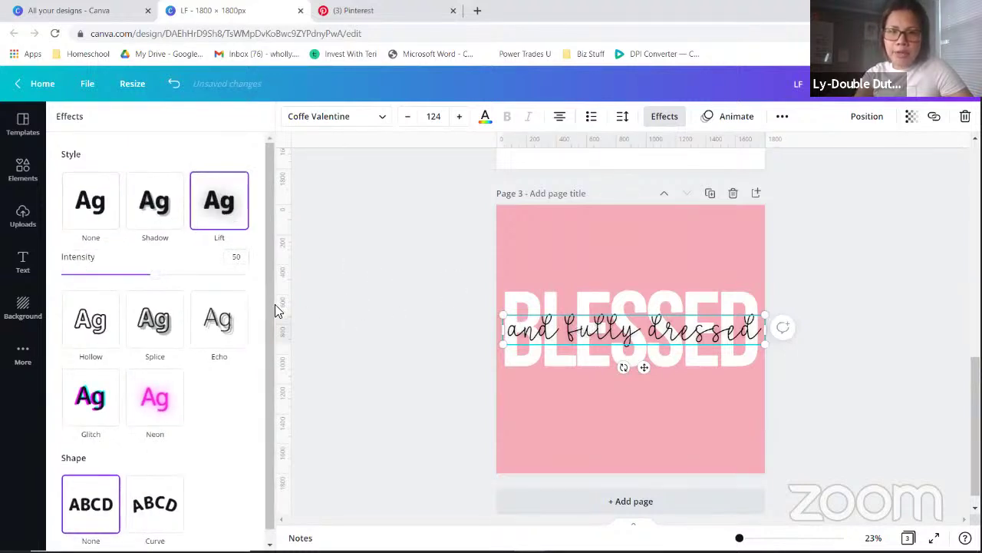
drag(160, 277, 285, 274)
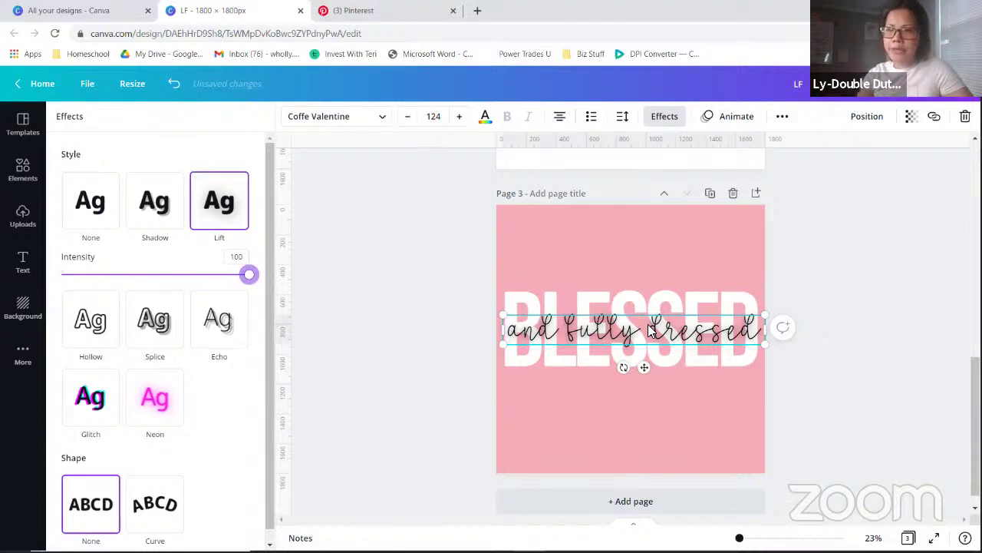
Reduce the "and fully dressed" text to about size 121 and move it to start at the page's left edge.
drag(505, 316, 514, 322)
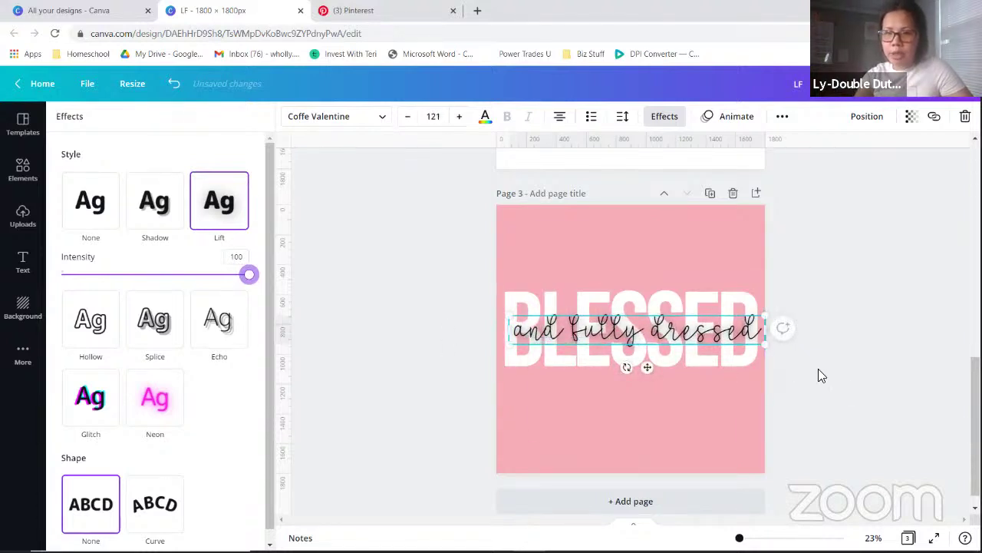
click(738, 330)
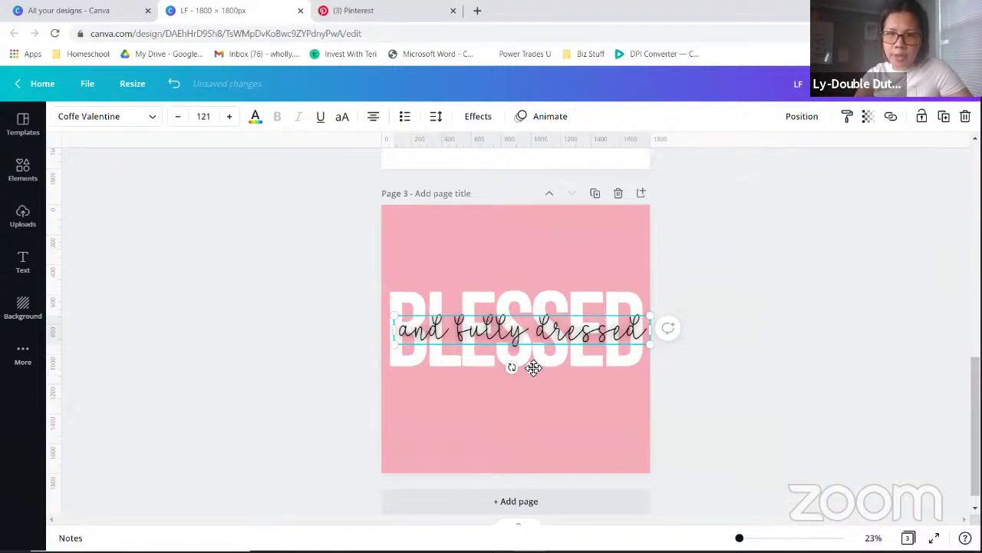
drag(531, 367, 524, 369)
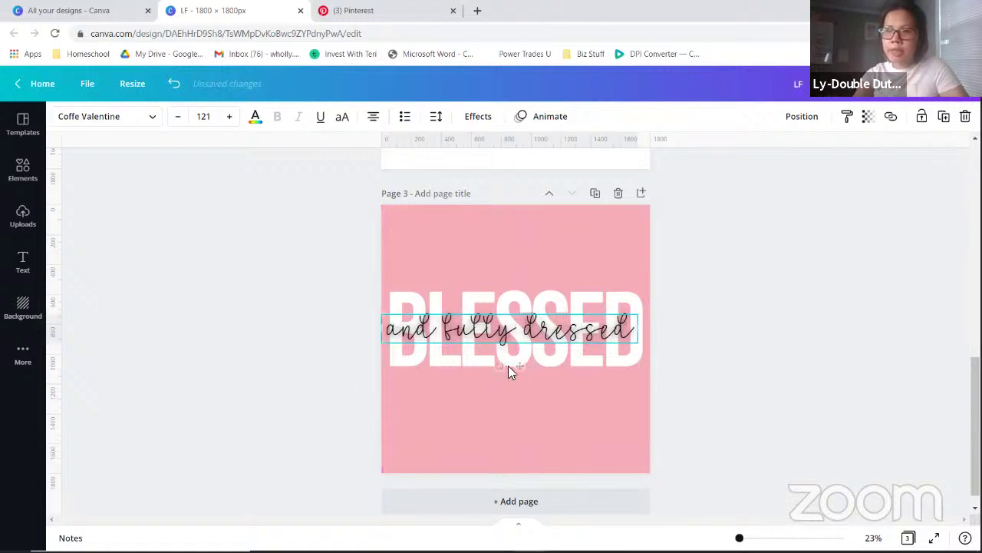
click(343, 383)
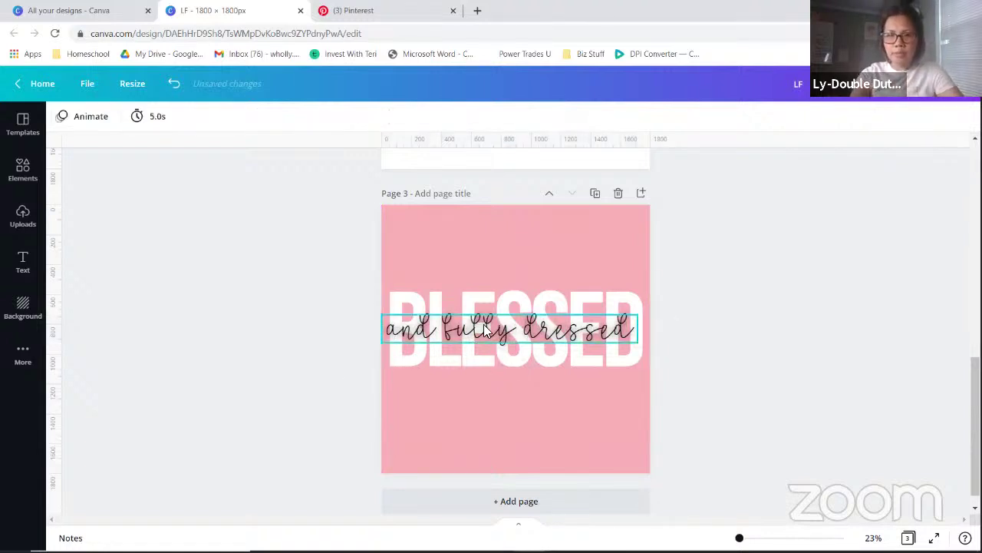
click(510, 330)
drag(523, 367, 525, 369)
click(708, 364)
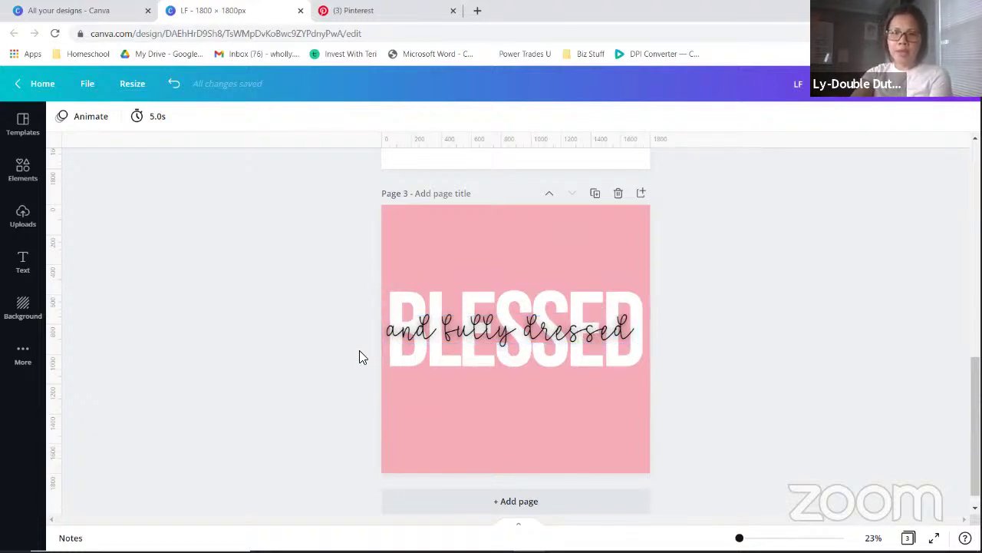
scroll(320, 369, down, 1)
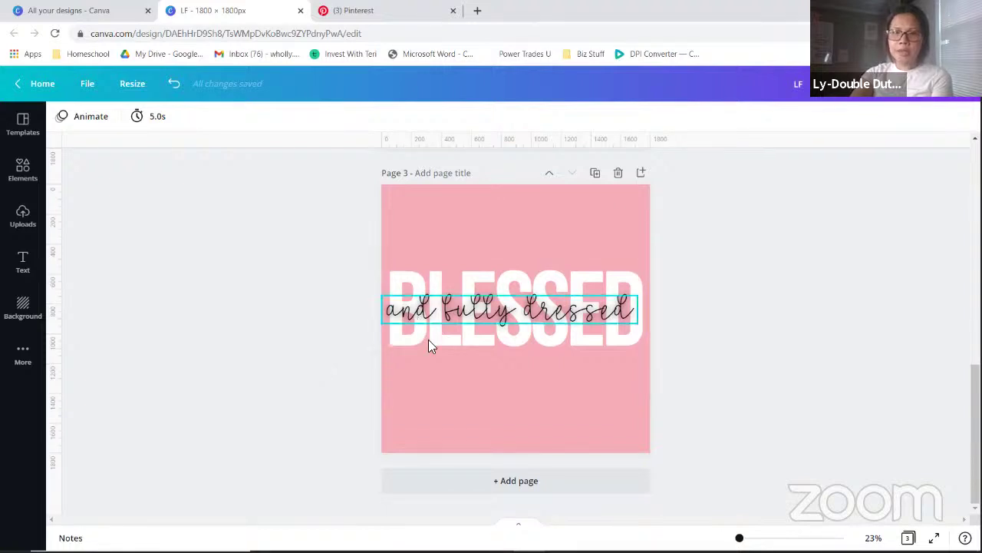
Leave the current design and open the finished FB design to view its BLESSED and DRESSED layouts on pages 2 and 3.
click(33, 85)
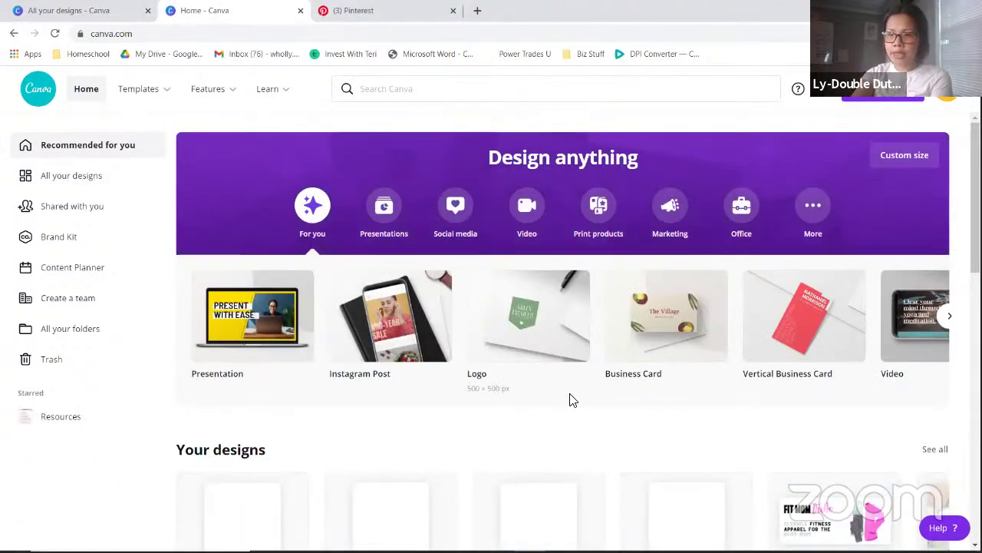
scroll(571, 398, down, 2)
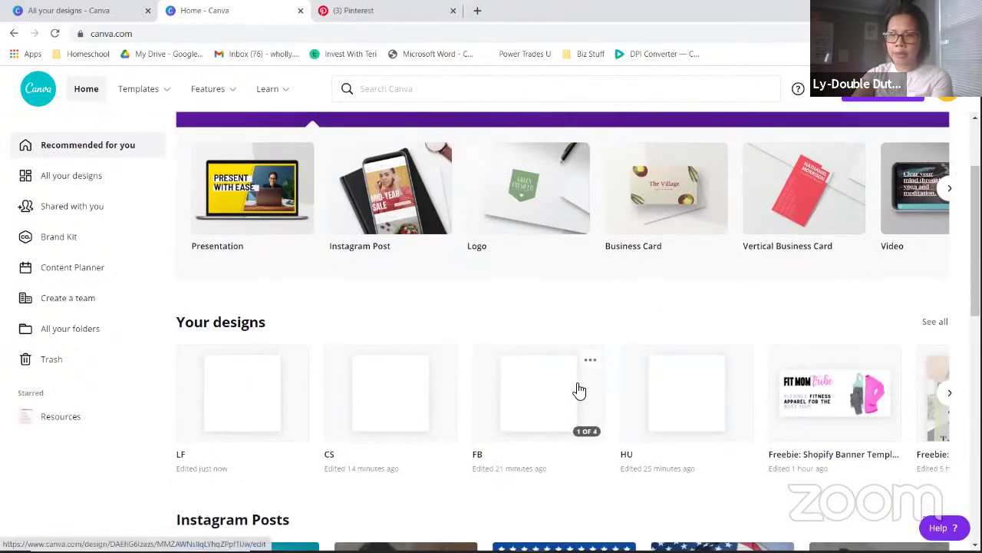
click(538, 398)
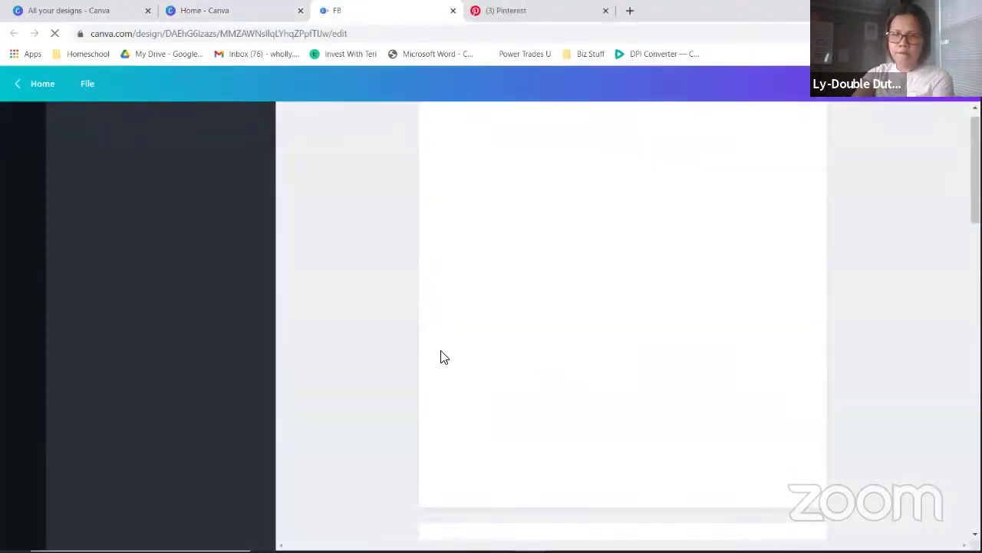
scroll(441, 336, down, 5)
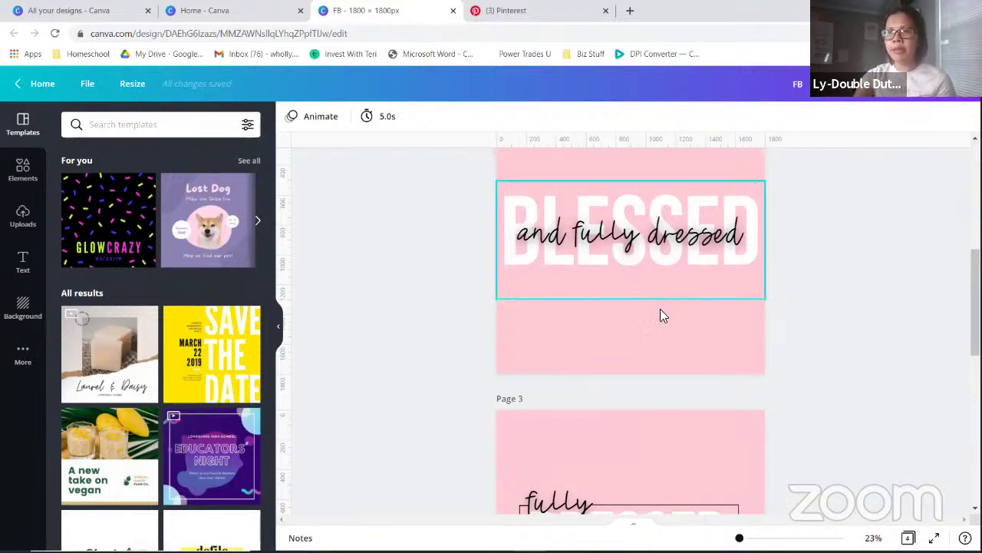
scroll(608, 321, down, 3)
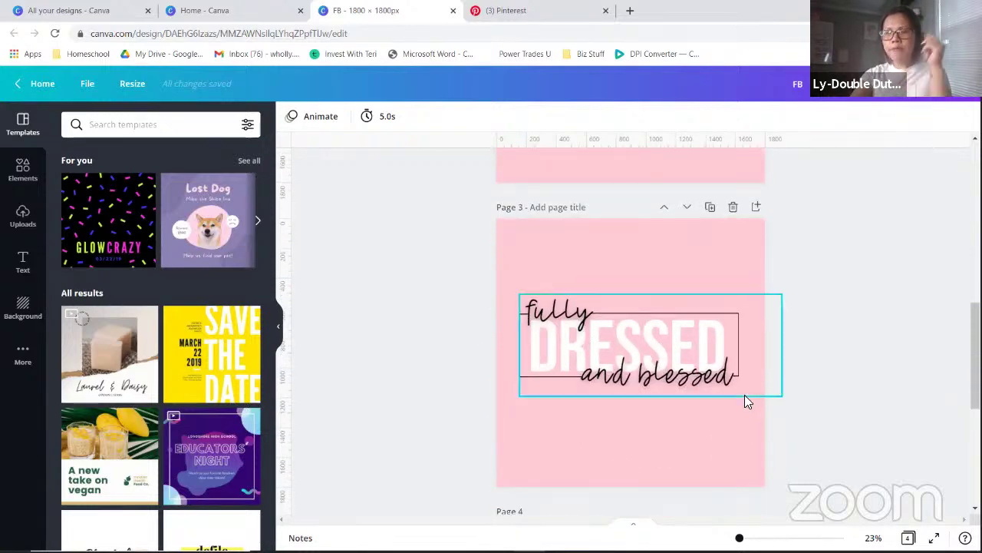
Examine how the script text overlaps the bold white word in the "and fully dressed" and framed "fully DRESSED and blessed" designs.
click(277, 330)
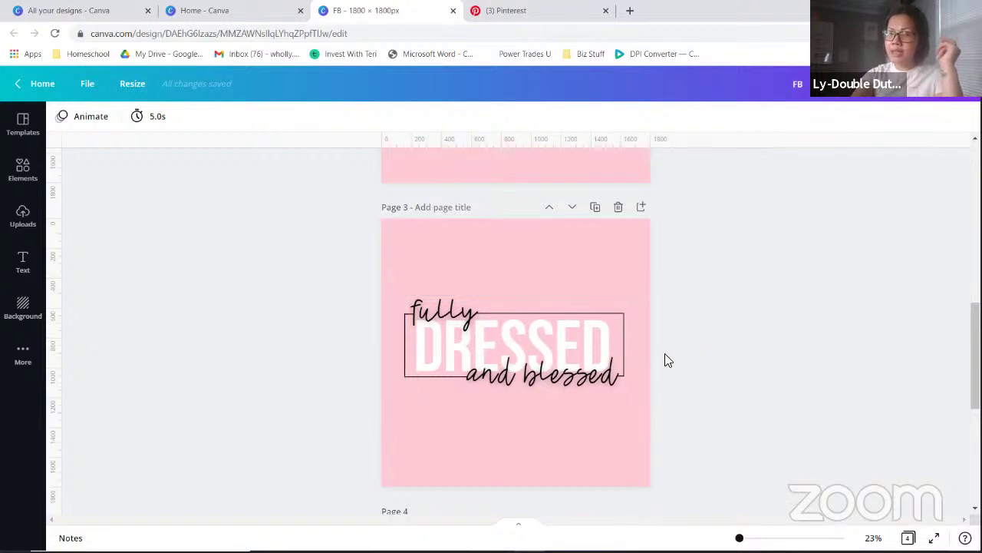
scroll(540, 334, up, 1)
scroll(539, 335, up, 2)
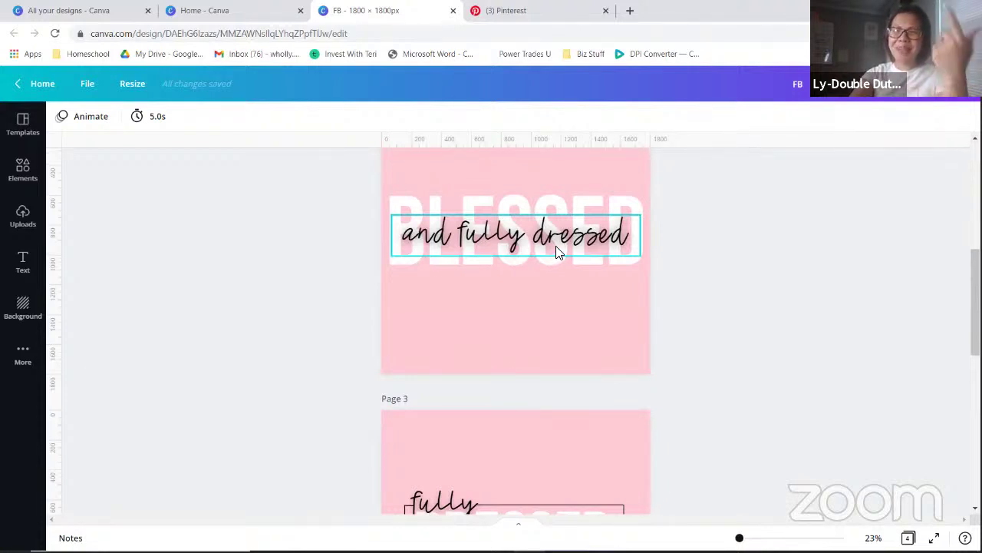
click(566, 204)
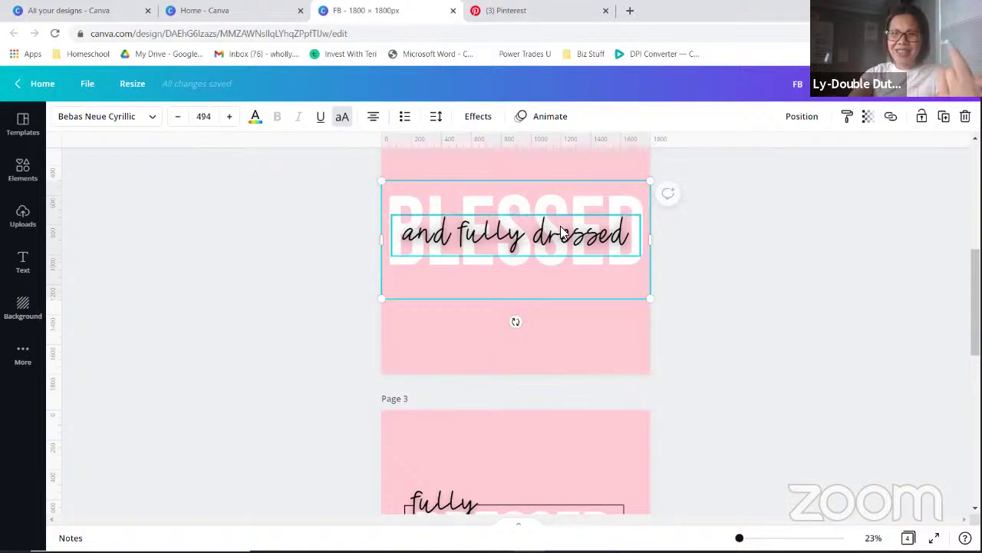
scroll(566, 238, down, 3)
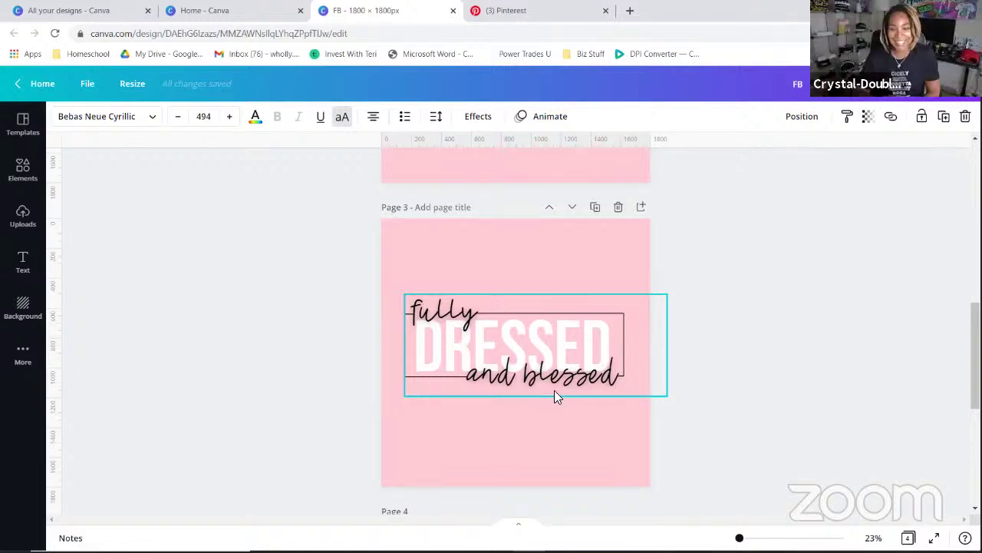
click(675, 377)
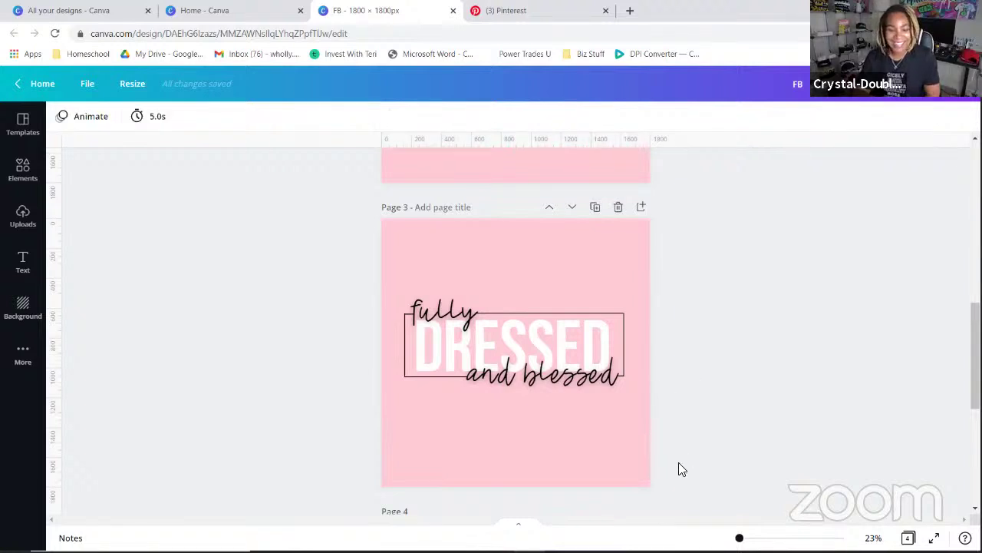
scroll(679, 469, up, 2)
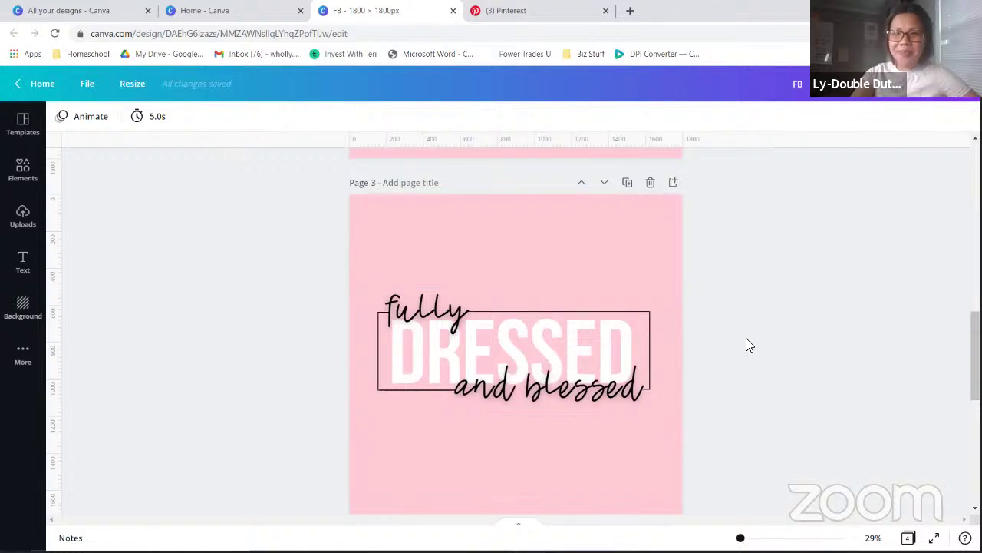
scroll(746, 345, down, 2)
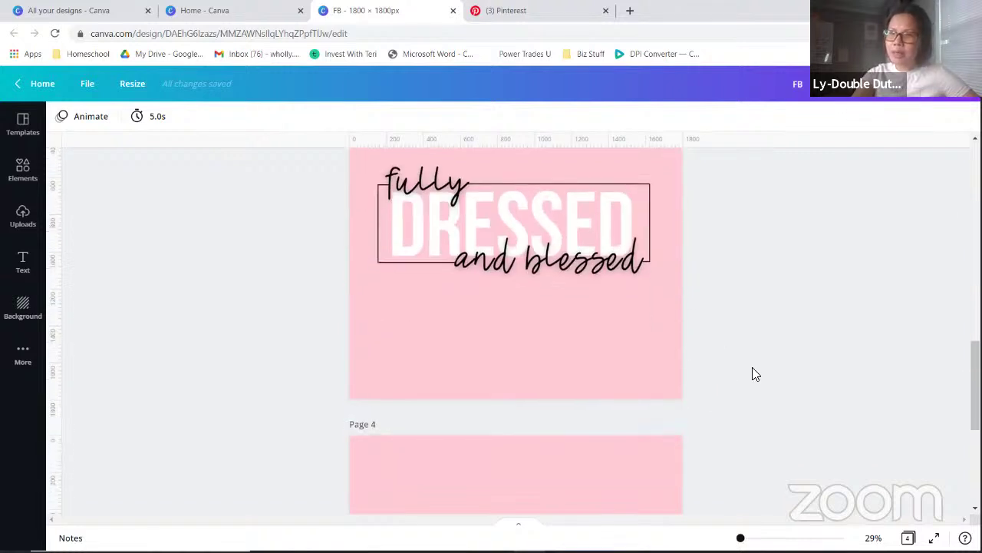
scroll(749, 376, up, 1)
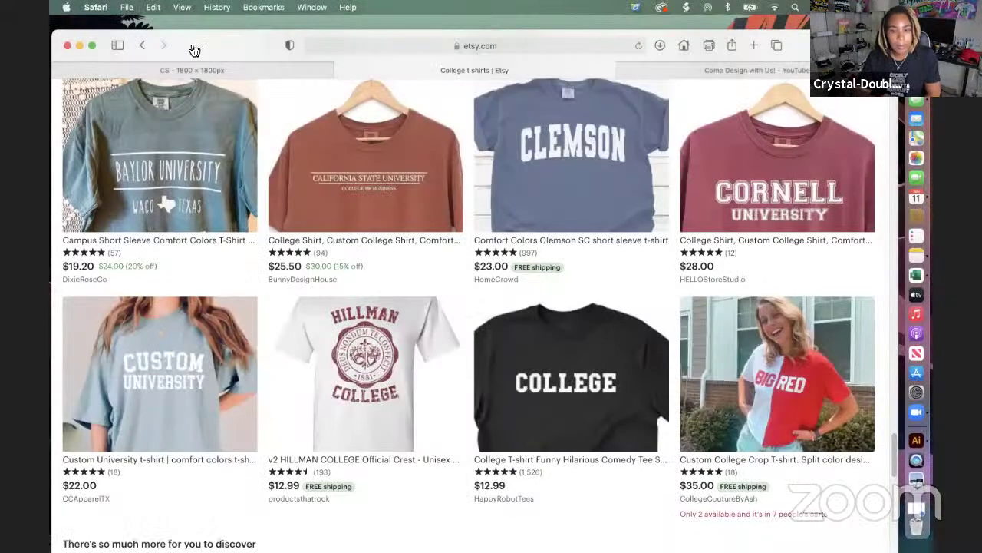
Switch to the CS design and examine the Hustle University T-shirt on page 2 alongside the Etsy college T-shirt listings.
click(268, 71)
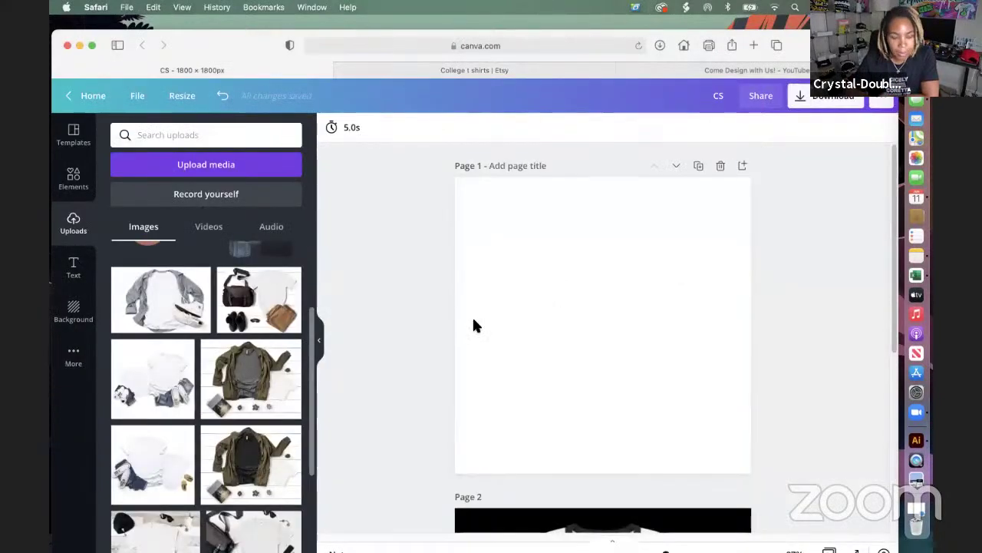
scroll(471, 315, down, 5)
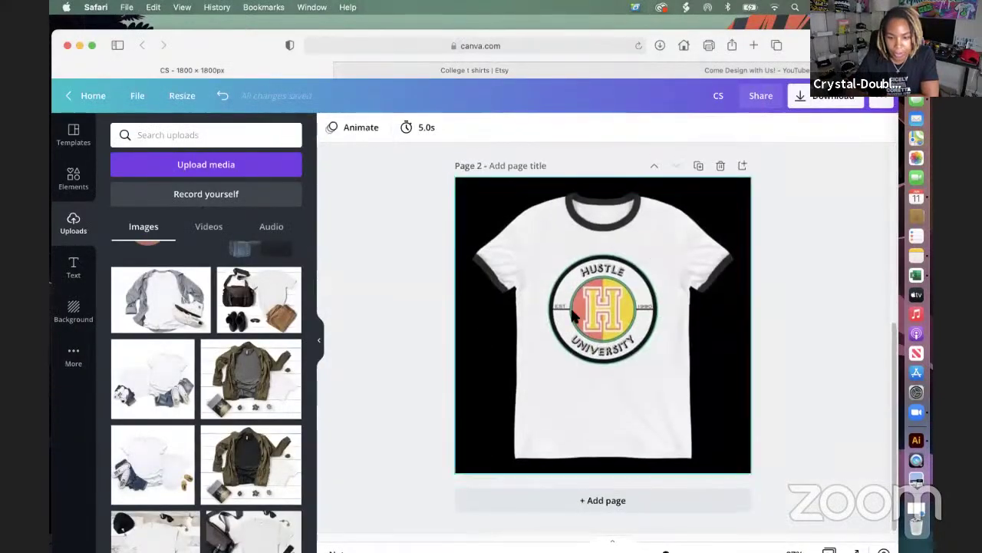
key(ctrl+Tab)
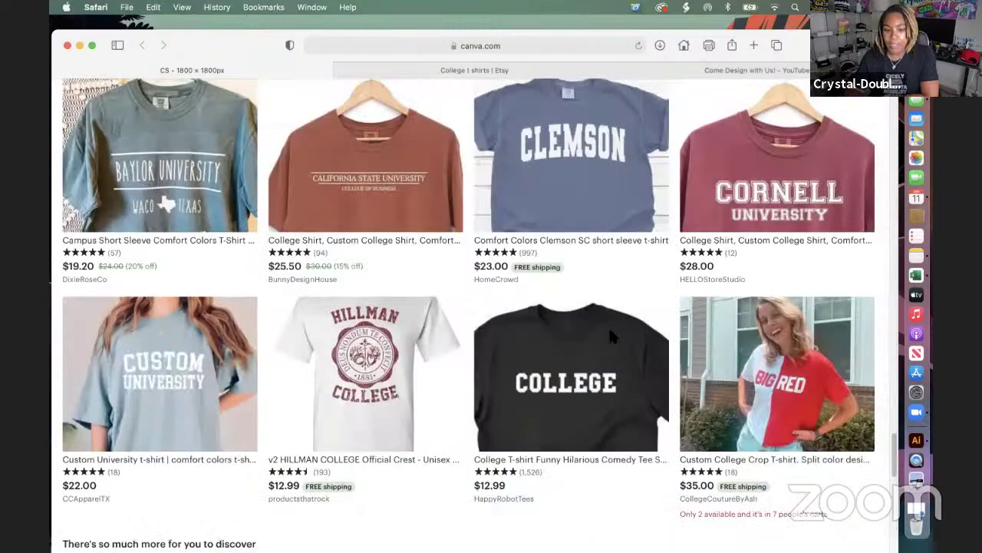
key(ctrl+shift+Tab)
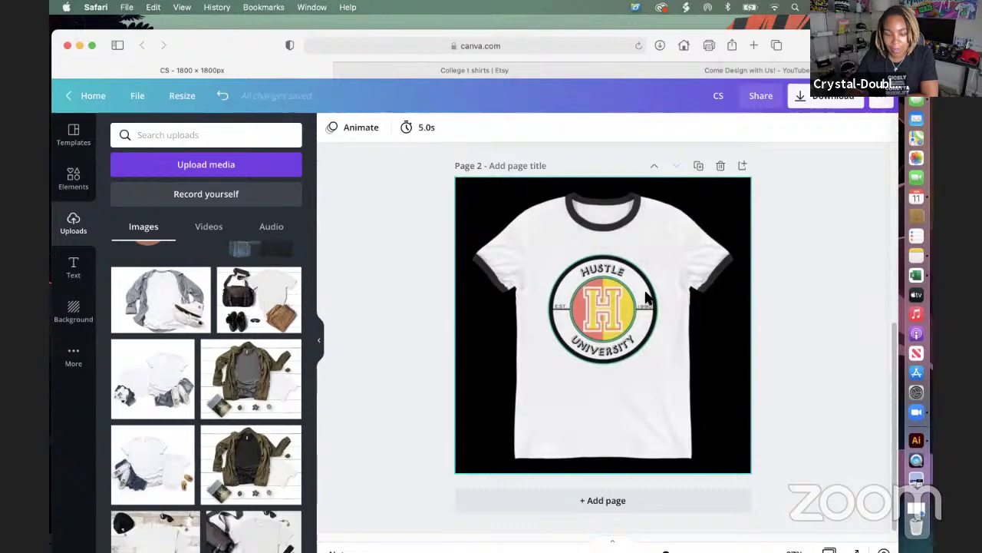
scroll(646, 296, up, 3)
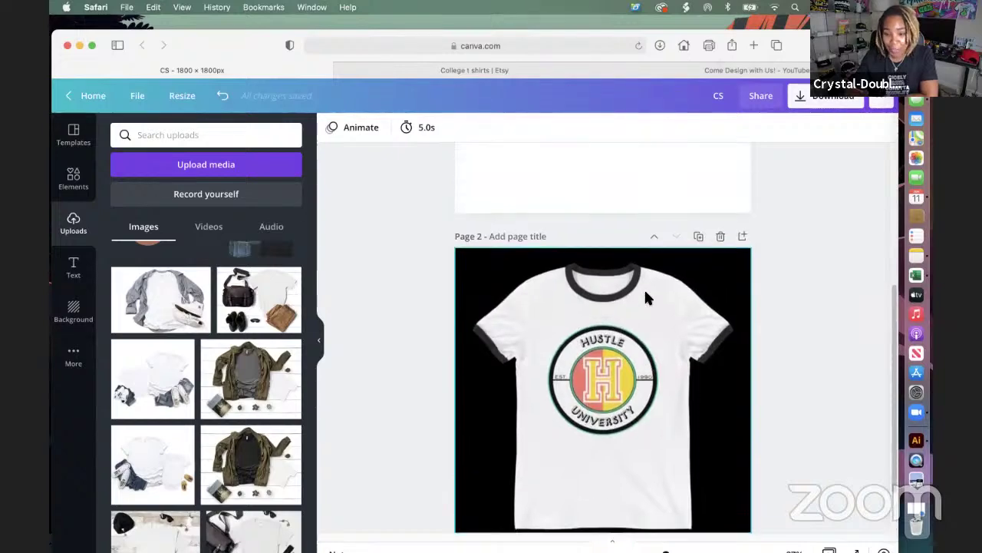
scroll(646, 296, down, 2)
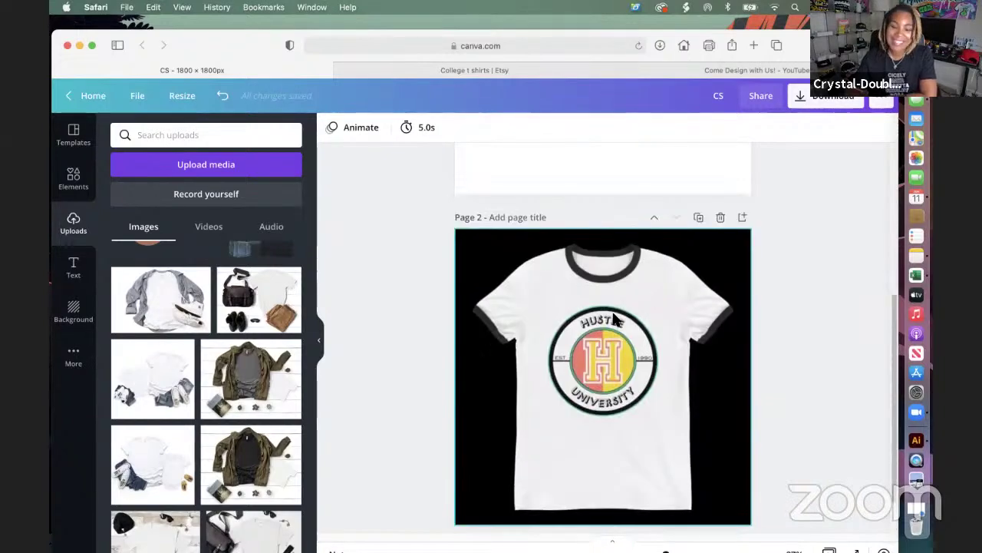
scroll(614, 319, down, 2)
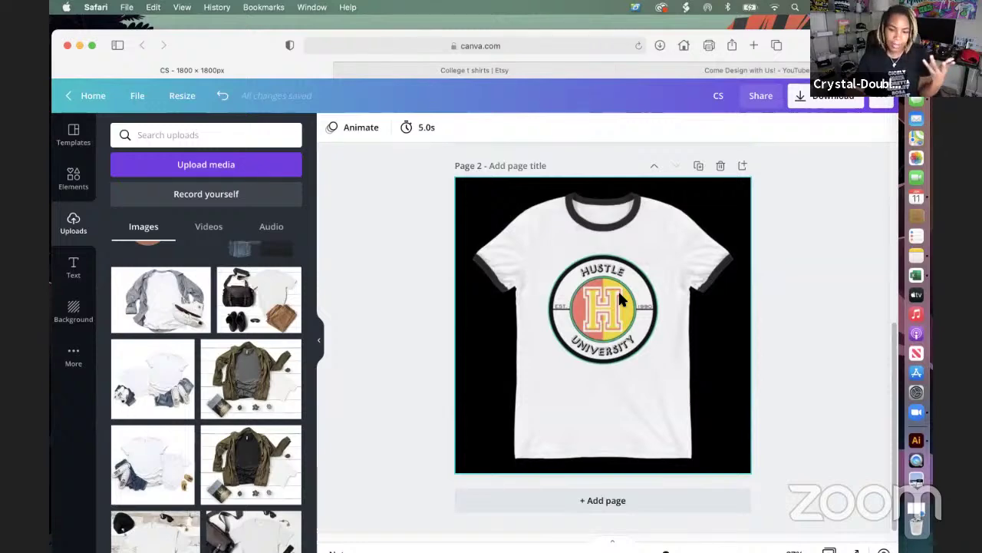
Add the recently used solid circle to the center of the blank page 1.
scroll(619, 295, up, 2)
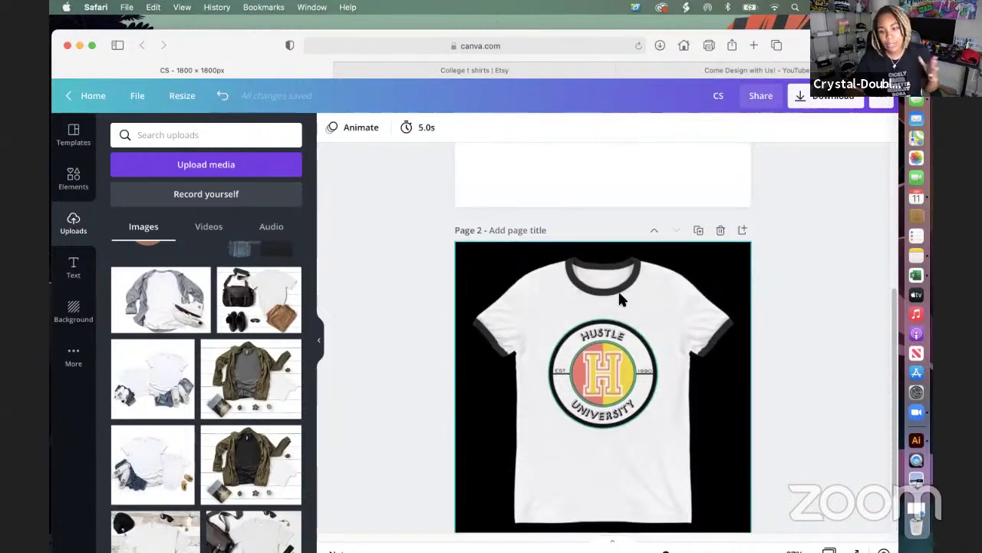
scroll(620, 299, up, 6)
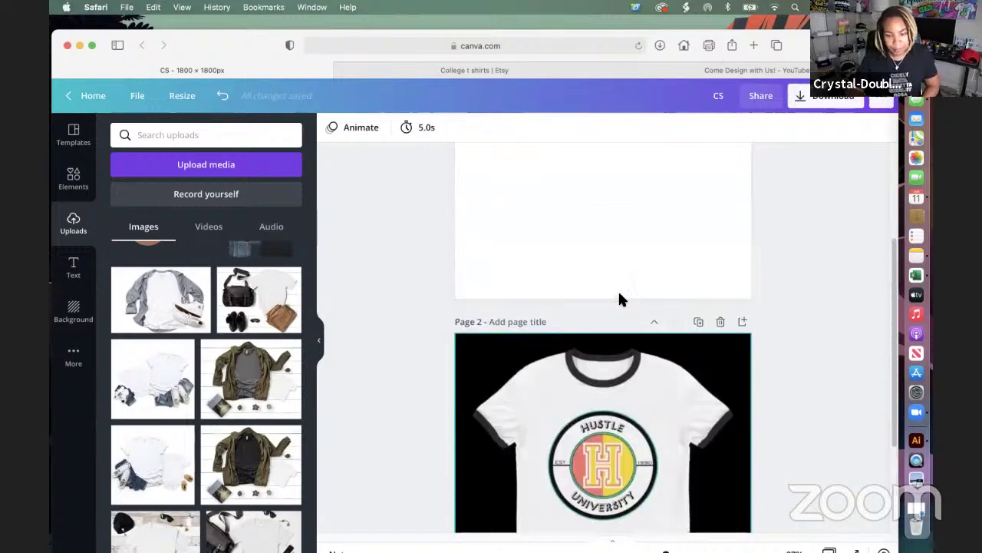
scroll(620, 300, up, 2)
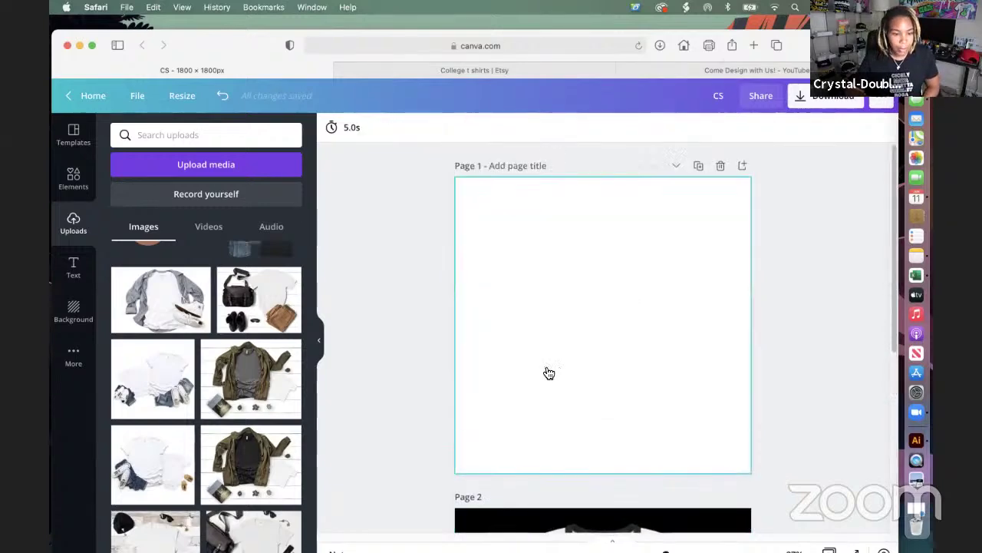
click(78, 182)
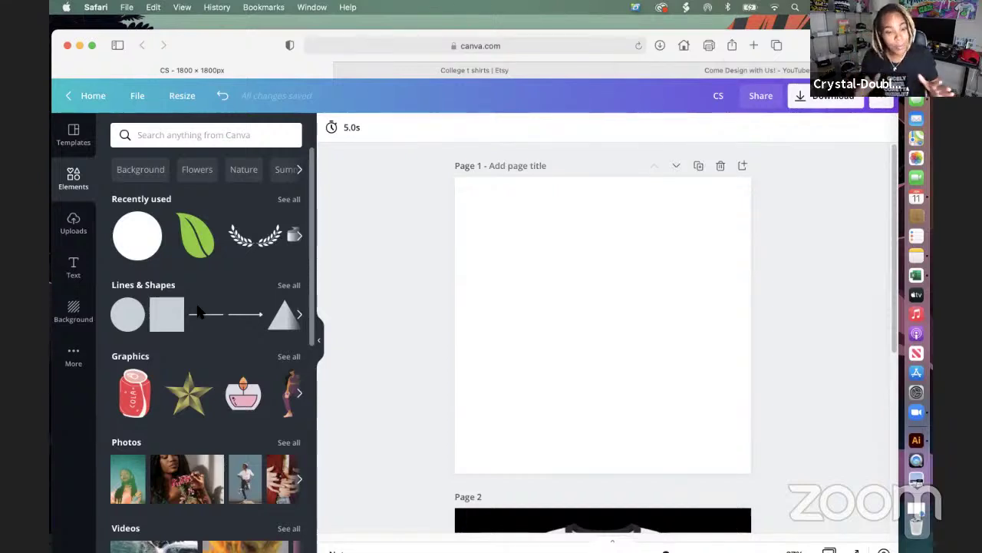
click(144, 253)
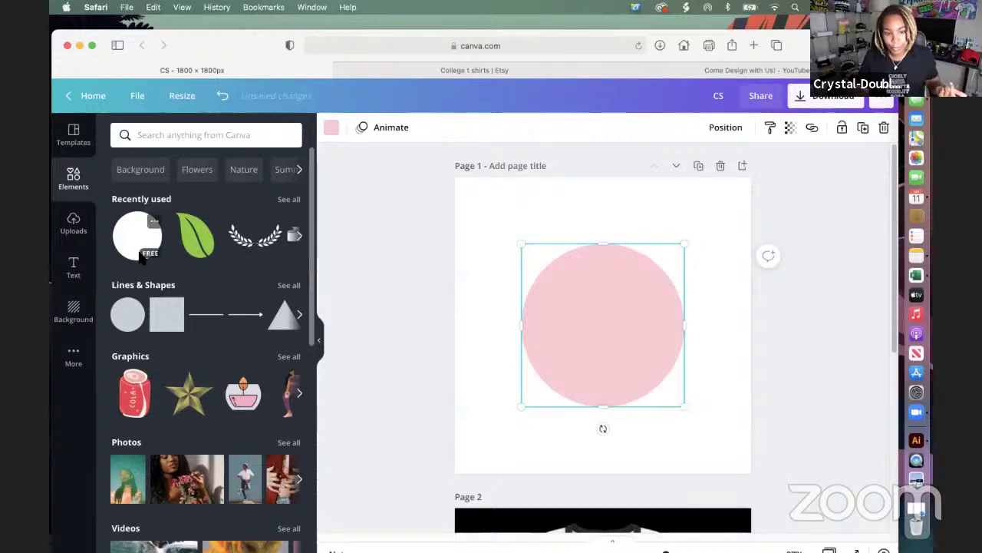
Recolor the circle on page 1 with the coral #e48273 sampled from the Hustle University shirt photo.
click(331, 128)
click(245, 135)
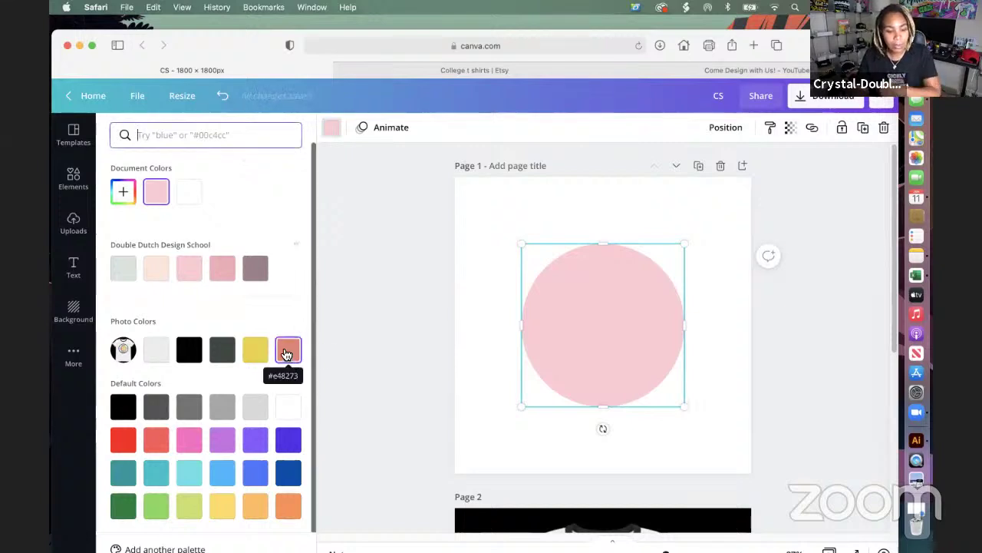
scroll(602, 353, down, 5)
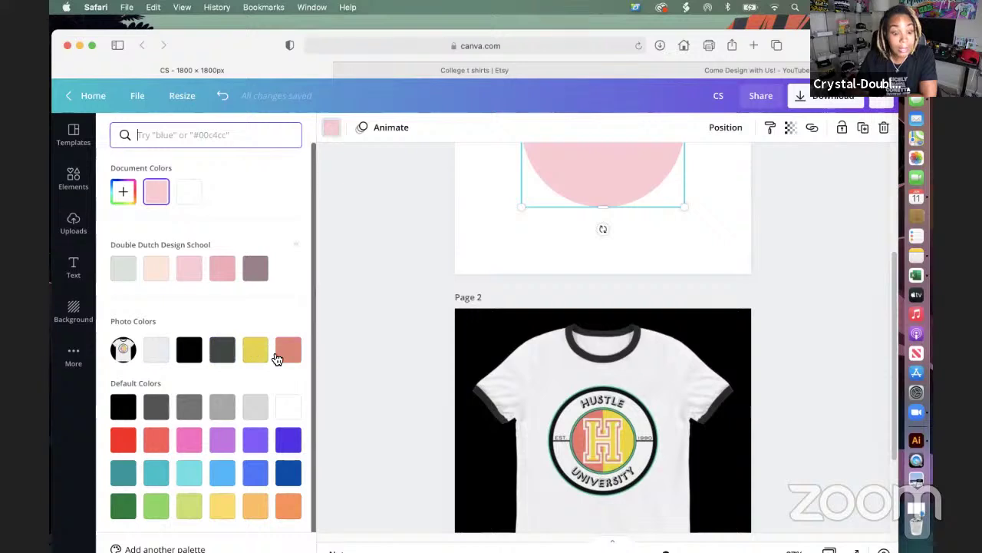
scroll(314, 377, up, 3)
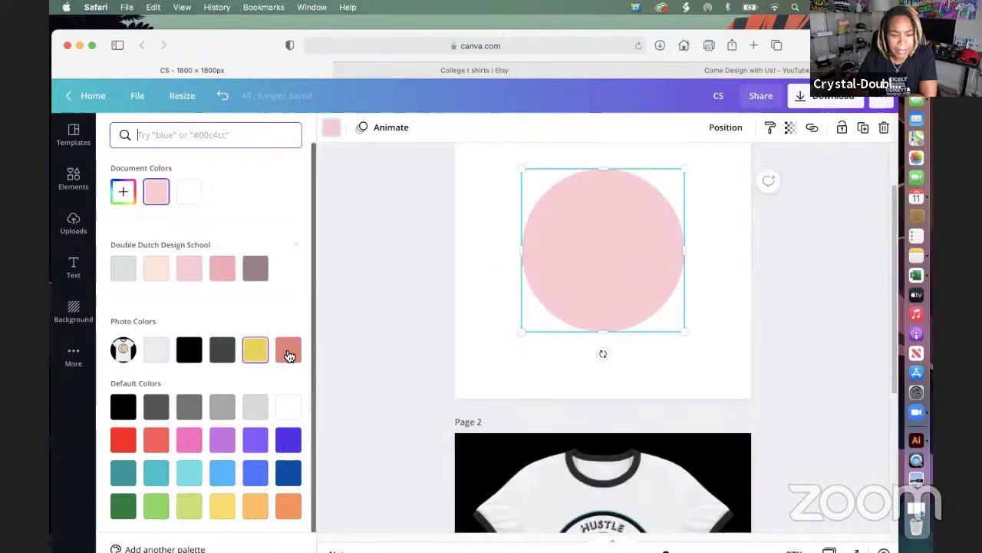
click(288, 351)
click(331, 128)
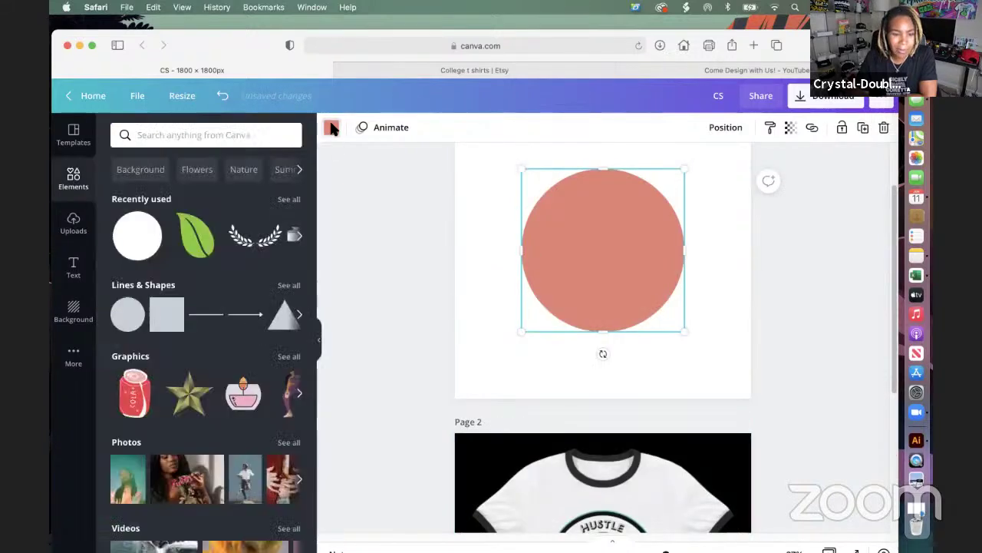
Give the circle a custom orange color, #FFA75F, by adjusting the hue and shade.
click(331, 129)
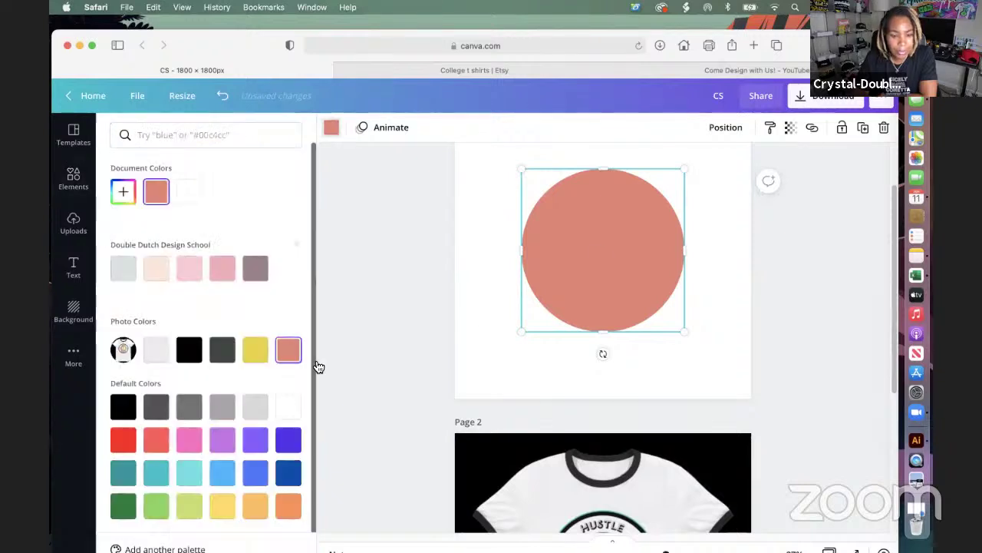
click(125, 193)
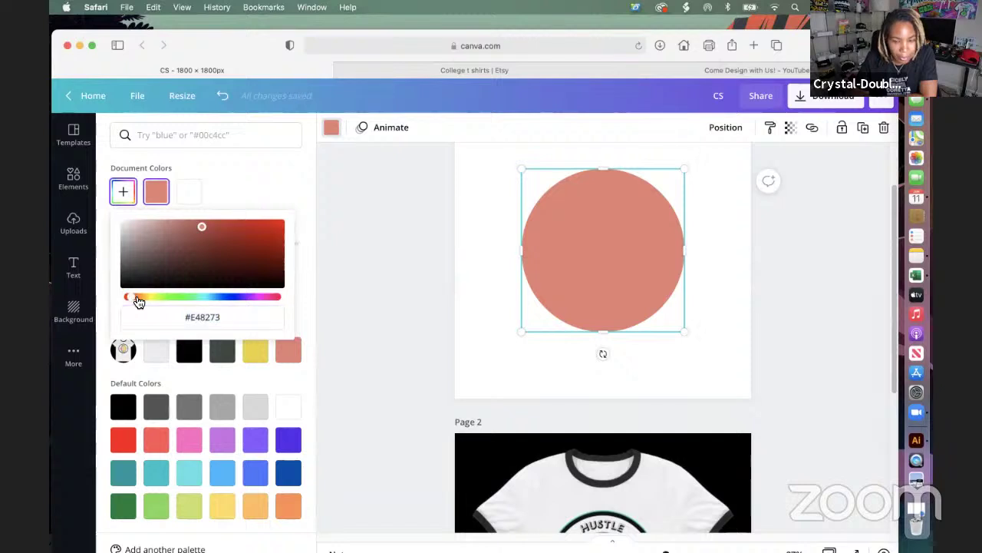
drag(138, 301, 141, 304)
drag(202, 226, 223, 223)
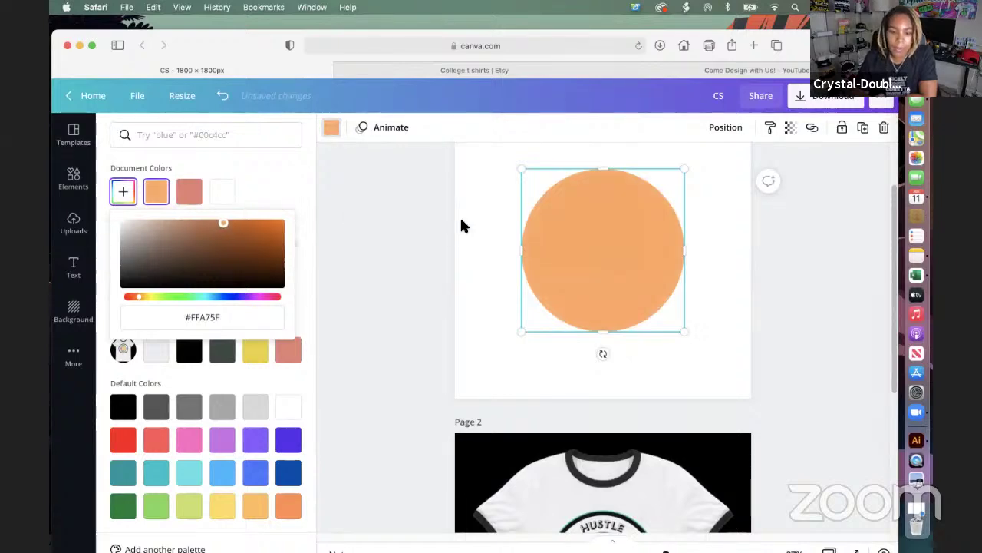
click(532, 192)
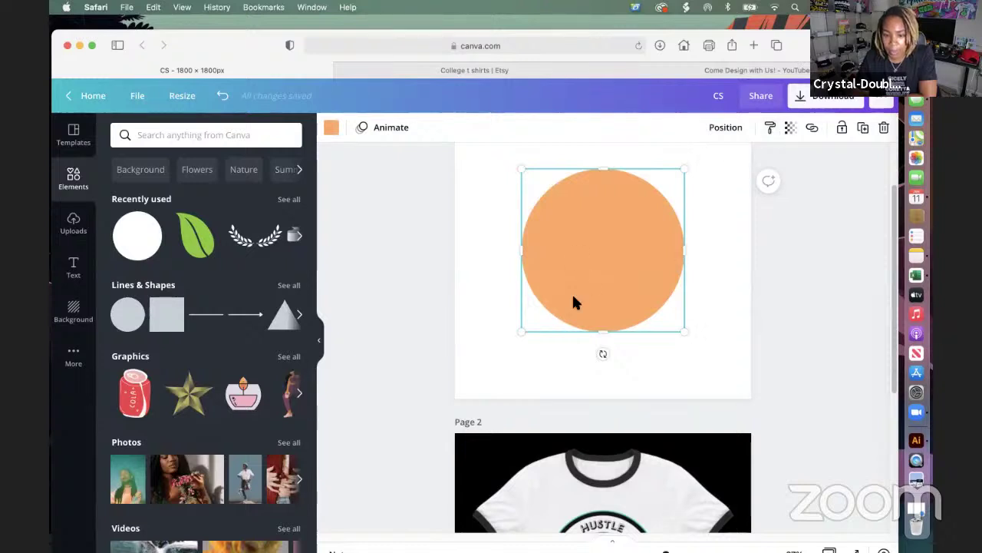
click(834, 104)
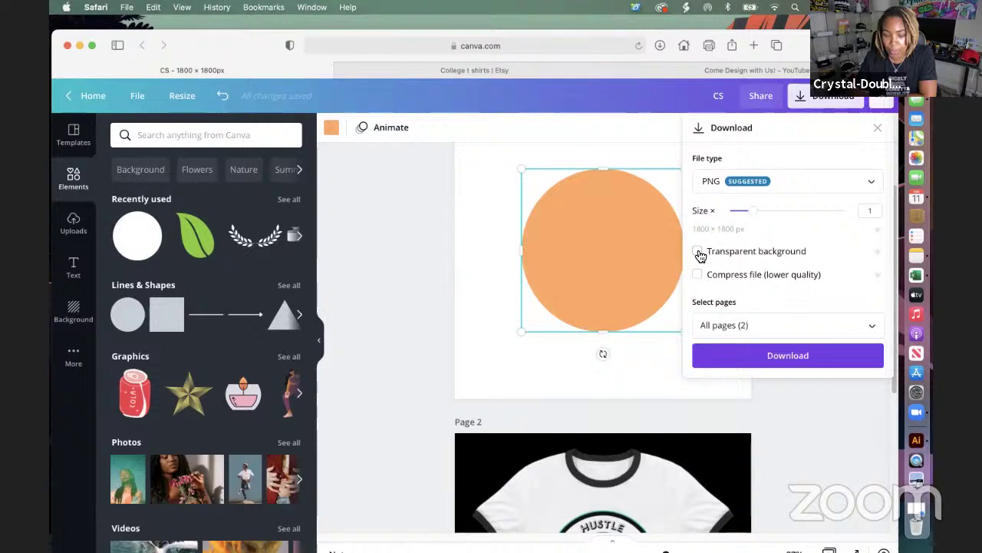
click(739, 325)
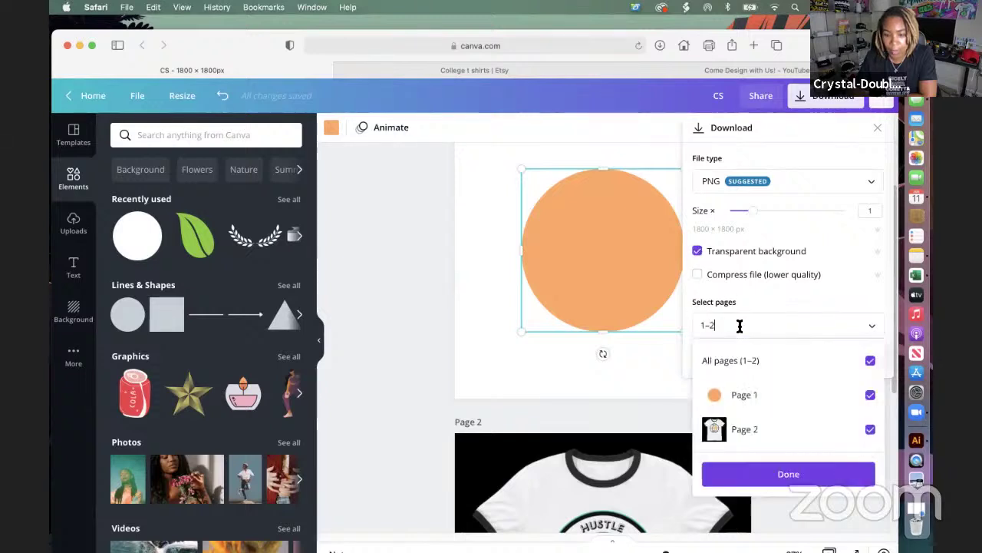
click(870, 430)
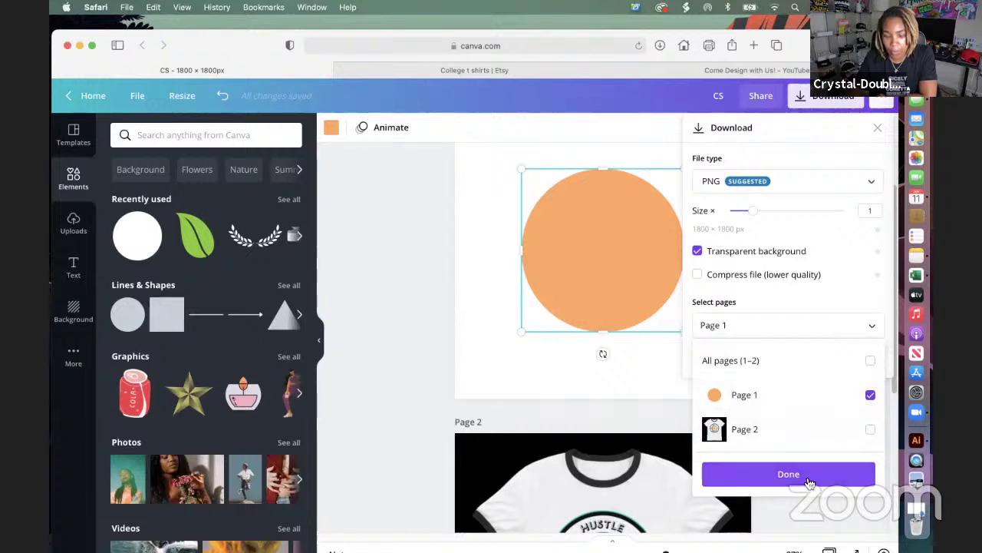
click(414, 230)
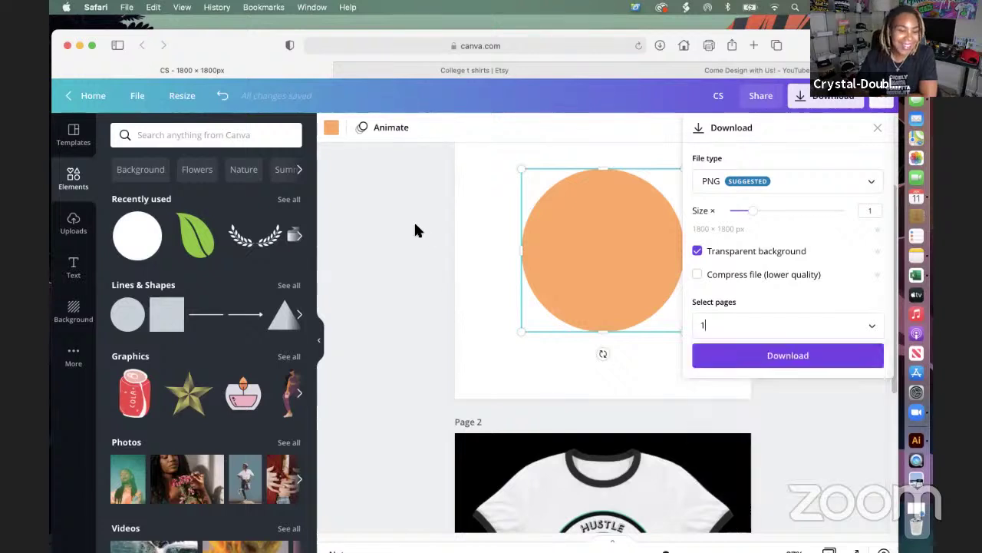
Delete the orange circle from page 1 and show the uploaded images.
click(82, 232)
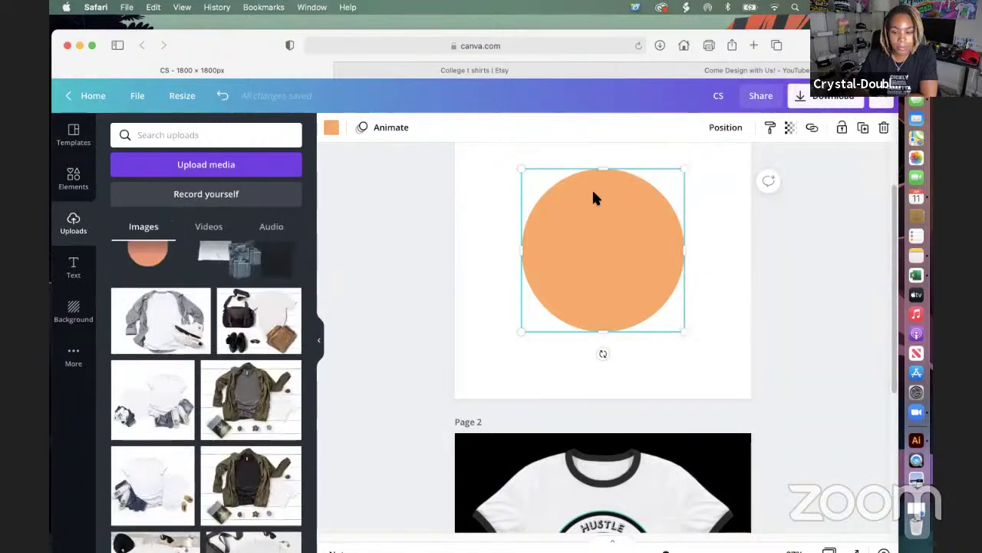
key(Delete)
click(160, 164)
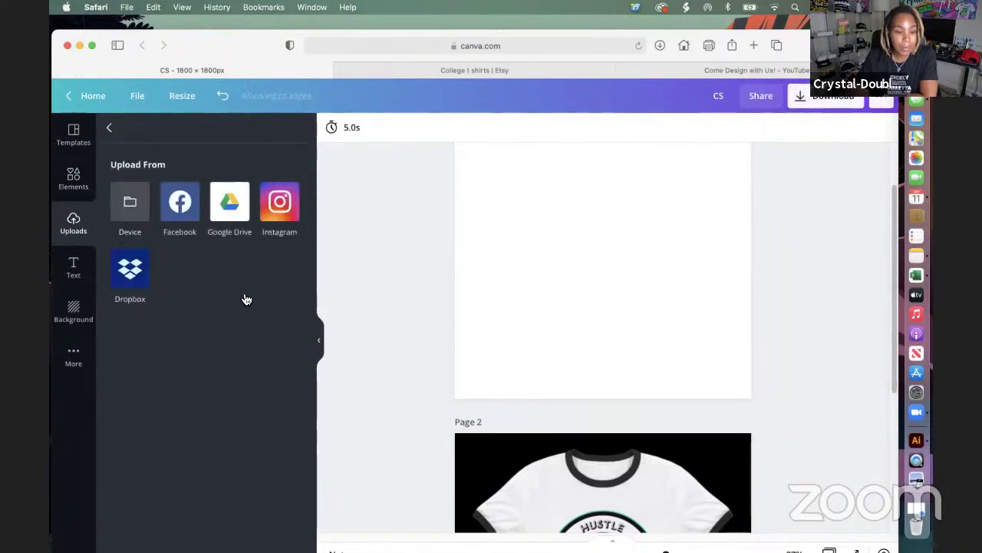
click(132, 202)
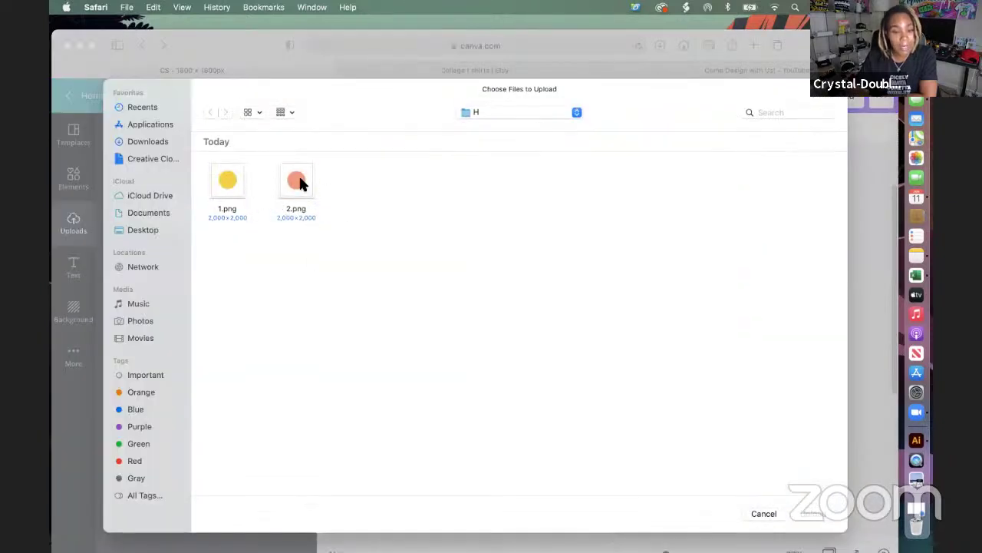
click(769, 518)
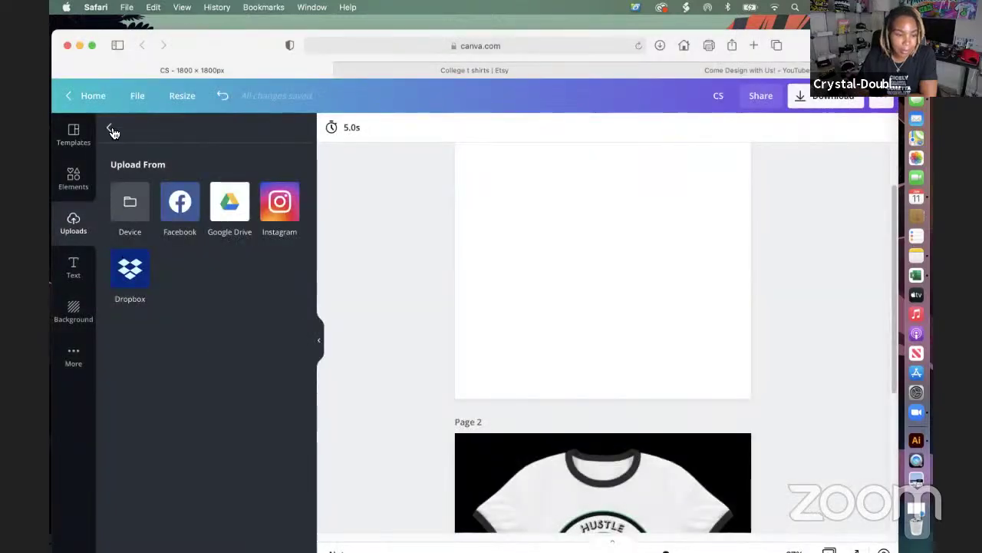
click(111, 131)
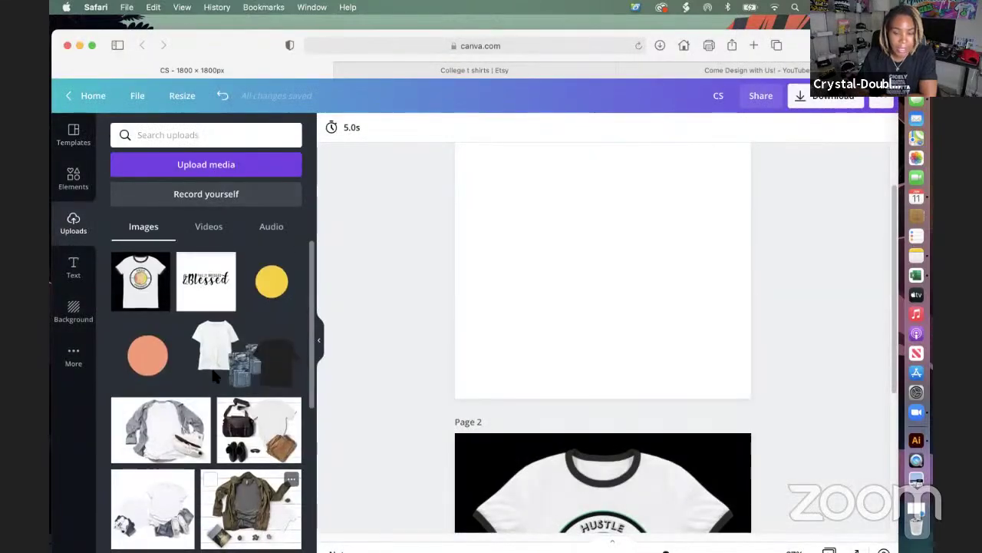
Add the uploaded coral circle image to the blank page 1.
scroll(524, 364, up, 2)
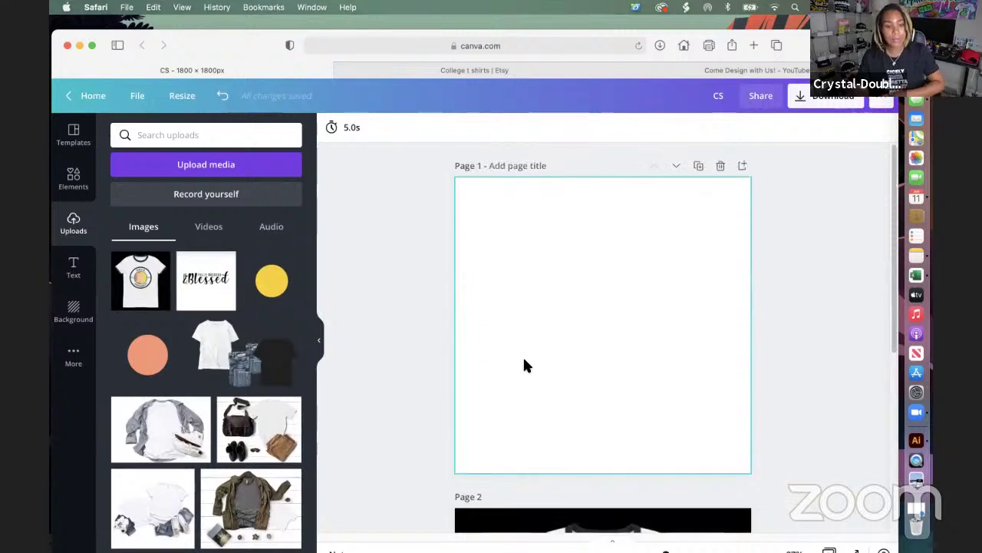
click(154, 363)
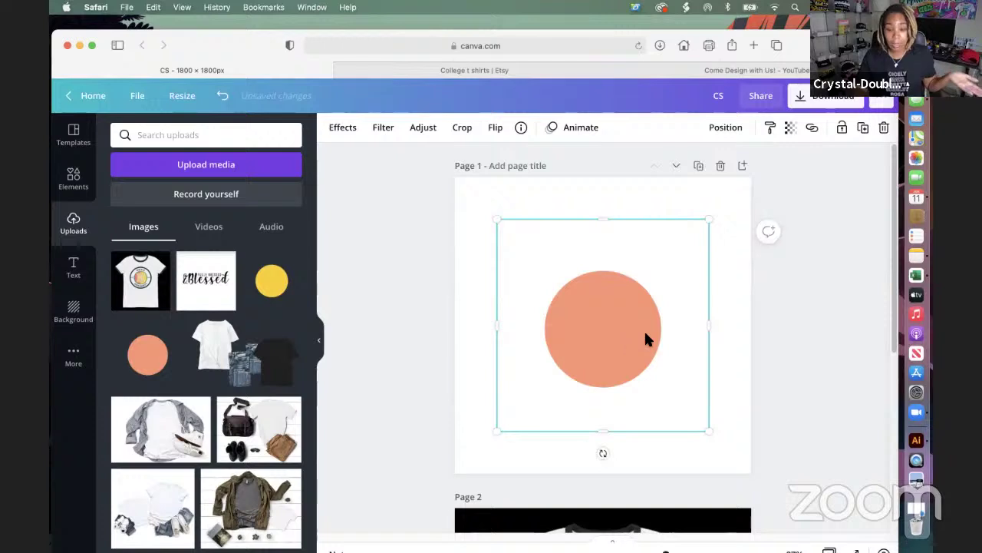
scroll(639, 450, down, 3)
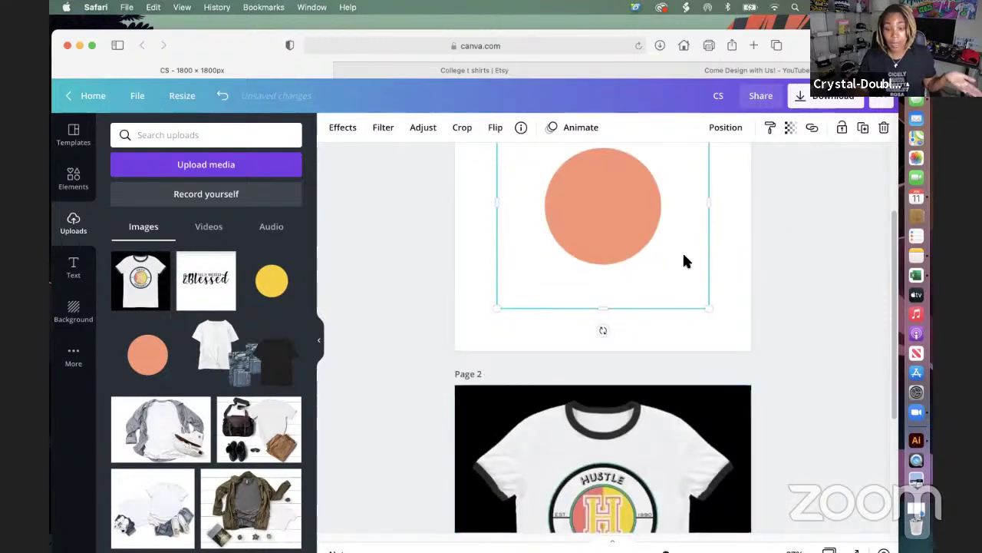
scroll(686, 260, up, 2)
Crop the coral circle image's empty margins and cut off its right side, leaving only the left half-circle.
mouse_move(706, 261)
mouse_down()
mouse_move(629, 263)
mouse_move(704, 263)
mouse_up()
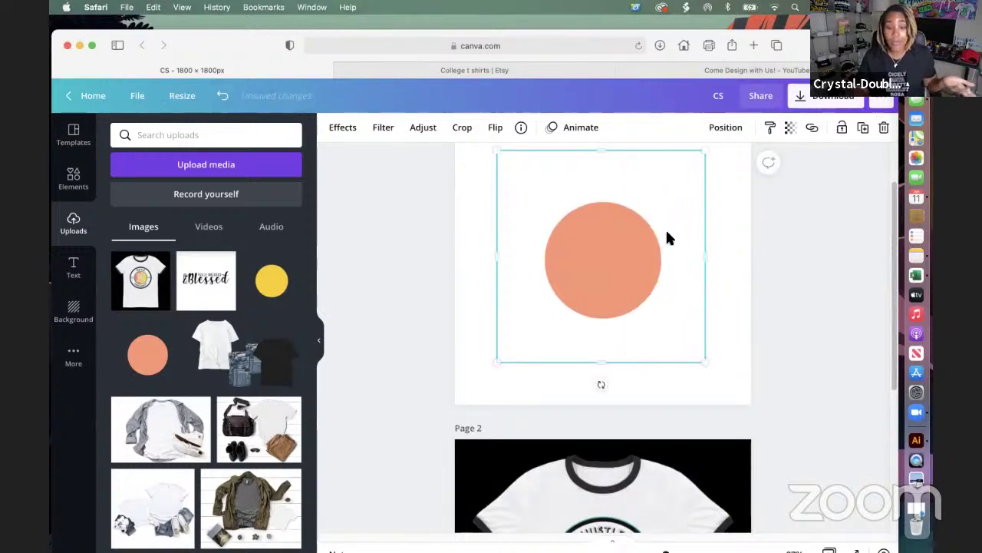
drag(607, 161, 611, 181)
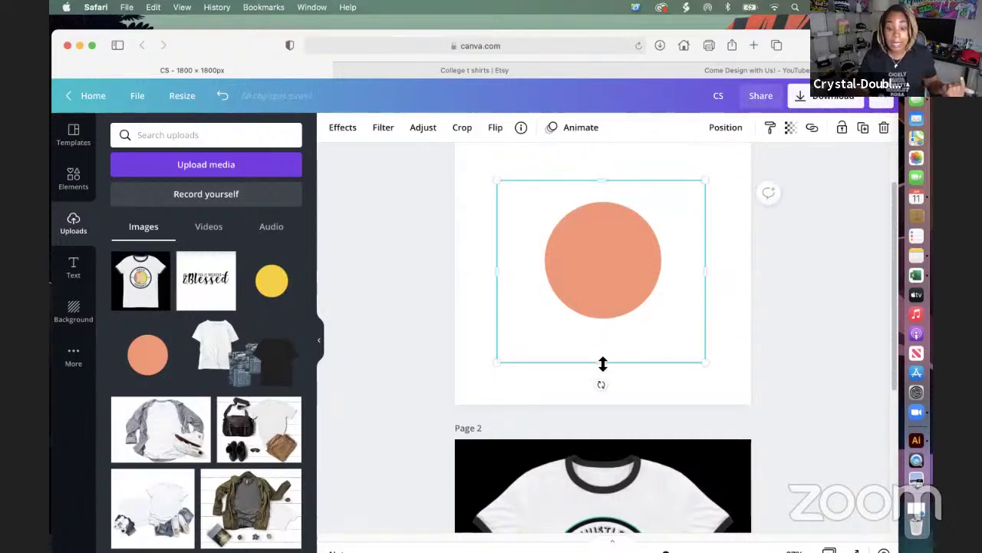
drag(603, 361, 560, 326)
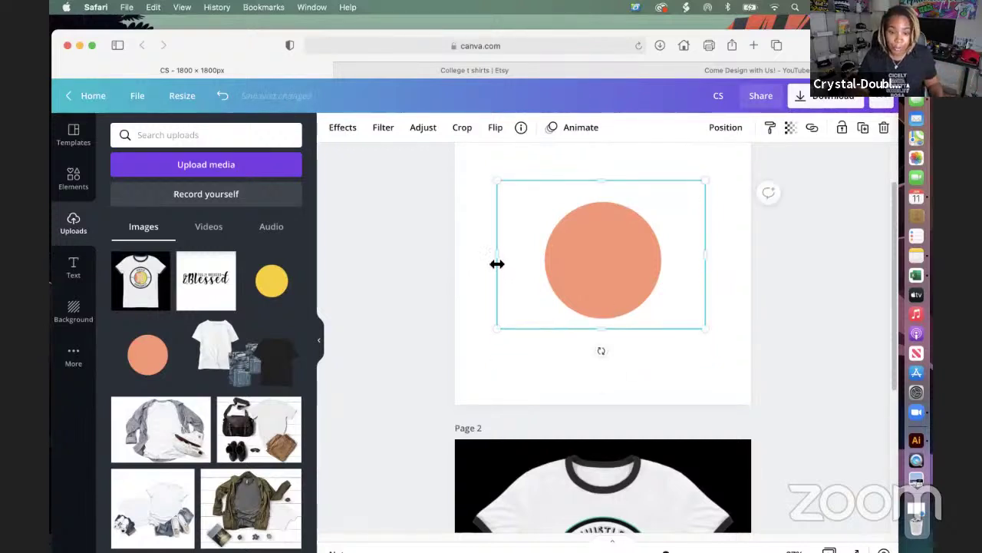
drag(496, 263, 538, 267)
drag(704, 258, 606, 261)
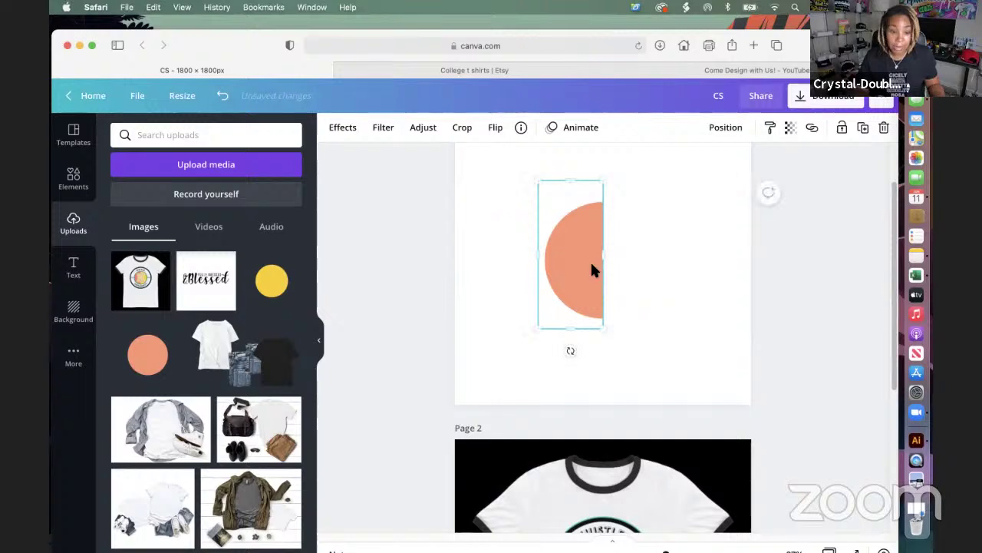
Add the uploaded yellow circle image to page 1, enlarge it slightly, and align it over the coral half-circle.
click(272, 281)
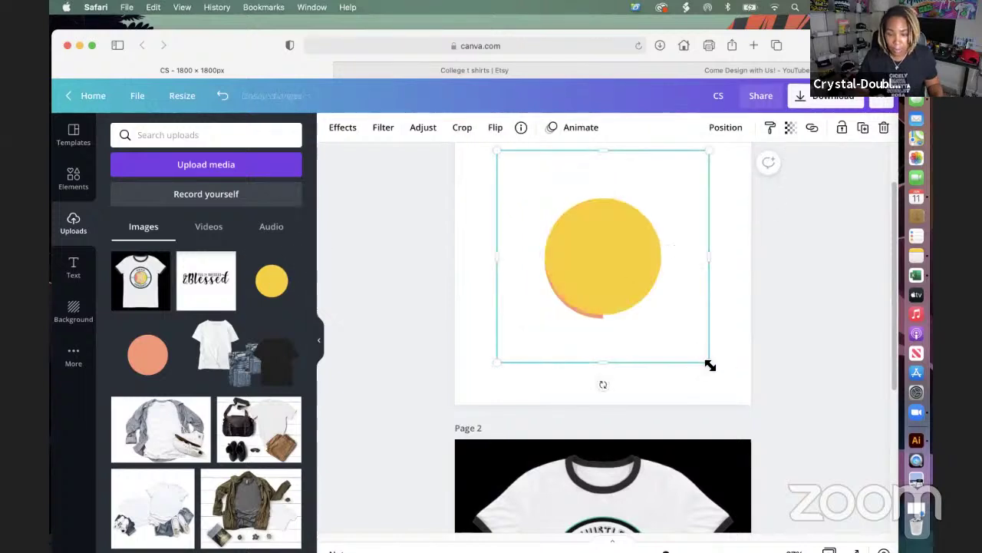
drag(711, 368, 716, 373)
drag(622, 294, 628, 297)
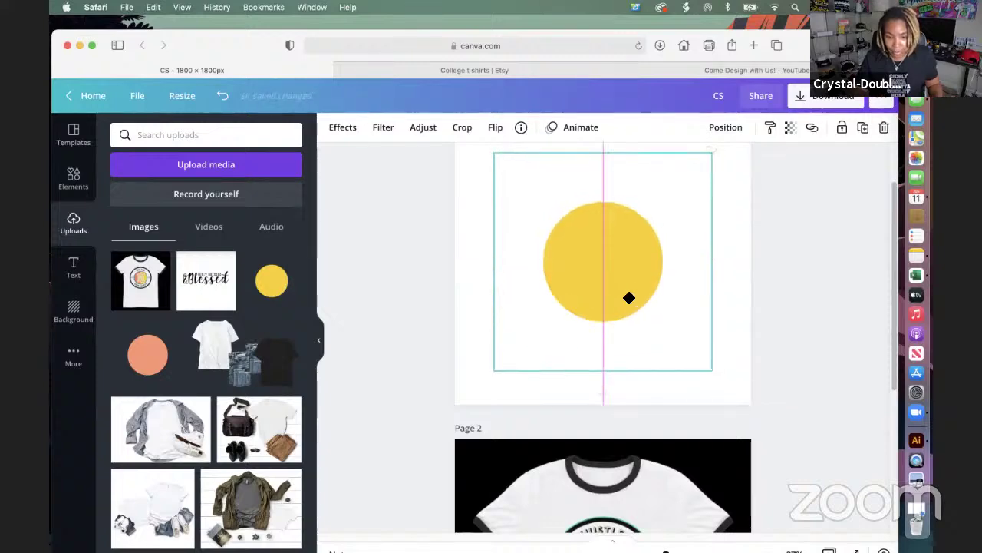
Crop the yellow circle to its right half beside the coral half and check the join up close.
drag(493, 265, 594, 270)
drag(600, 376, 599, 373)
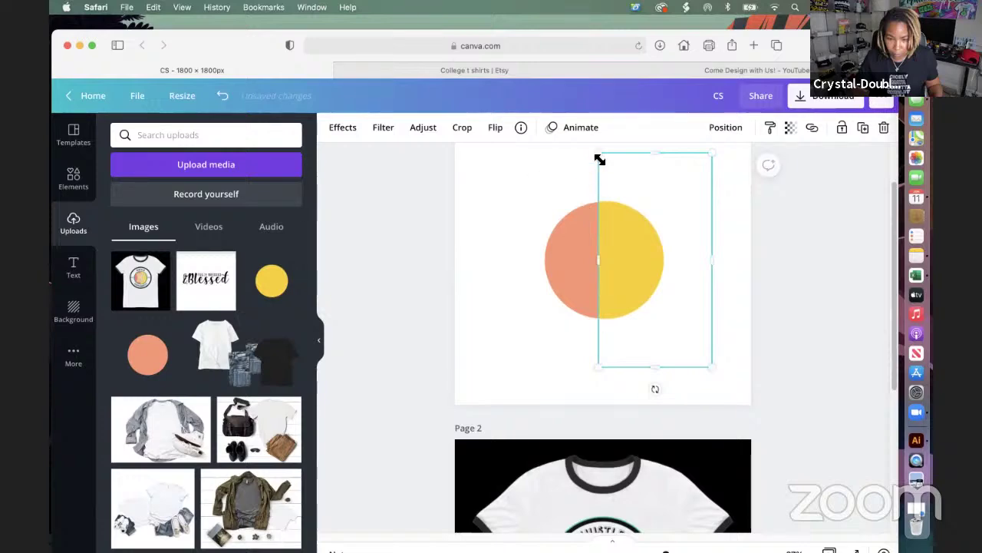
drag(600, 161, 539, 188)
scroll(540, 188, up, 5)
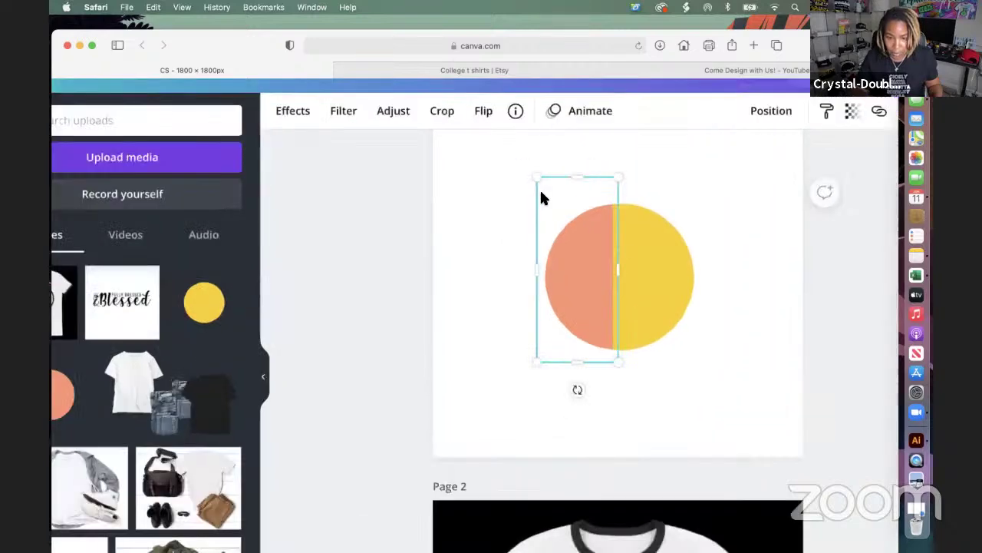
click(745, 315)
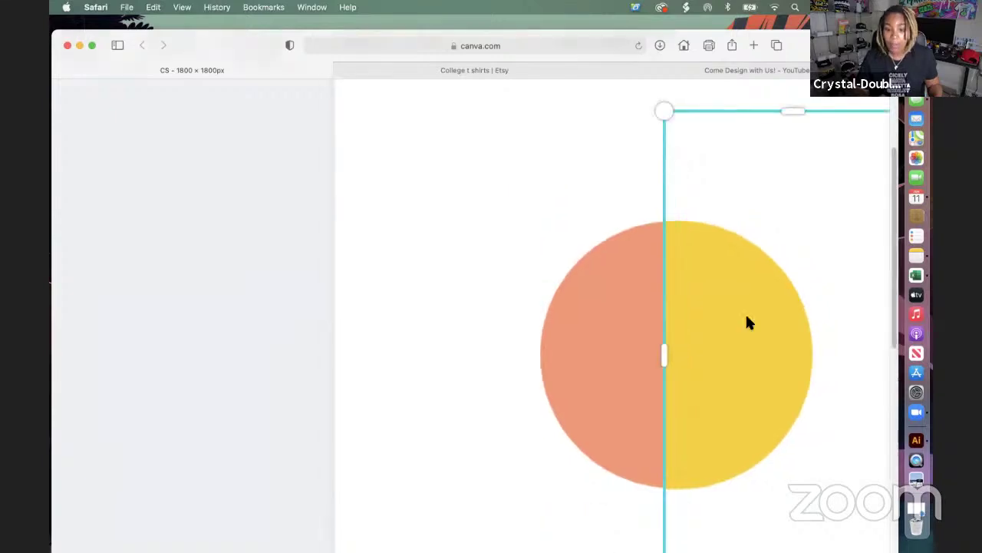
click(504, 150)
scroll(505, 154, down, 5)
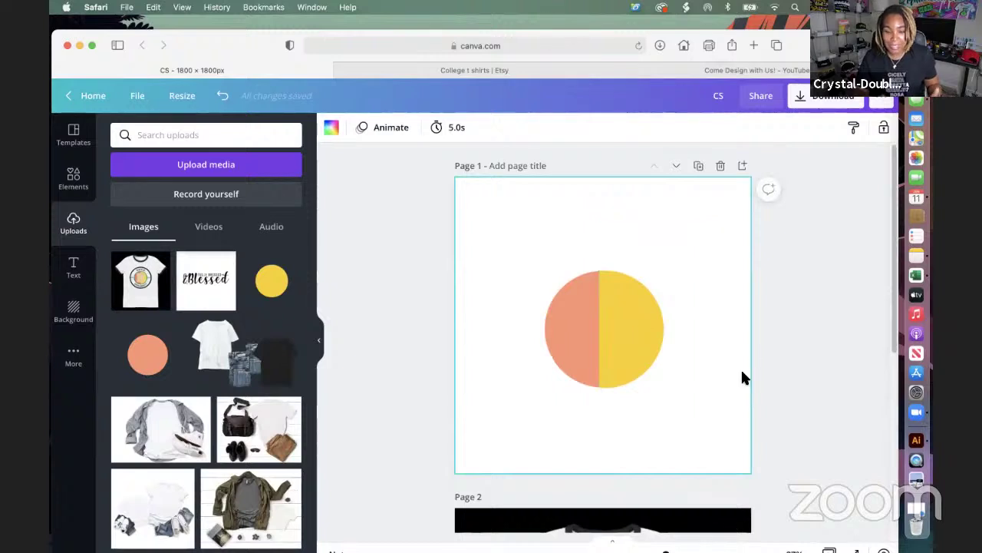
Send the yellow half-circle backward, behind the coral half.
click(630, 337)
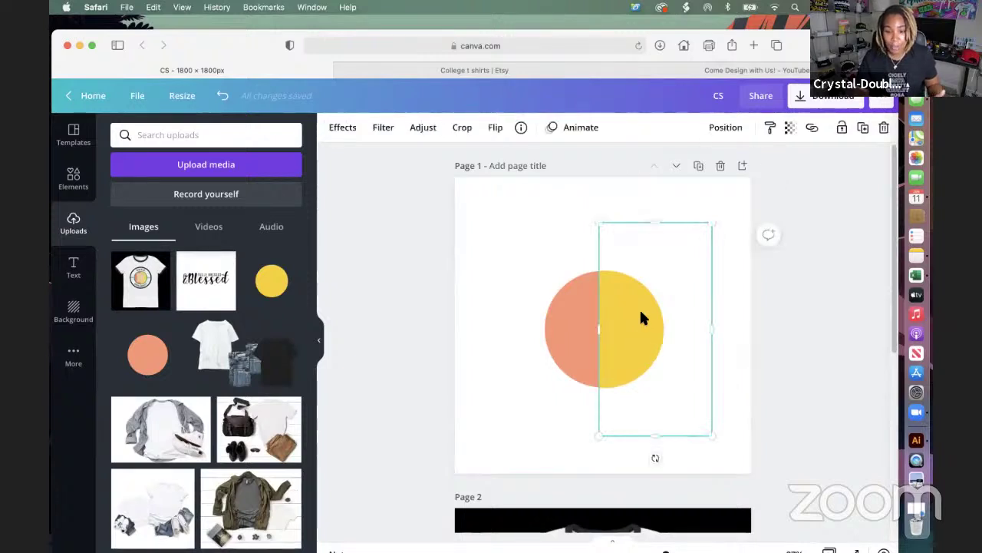
click(724, 127)
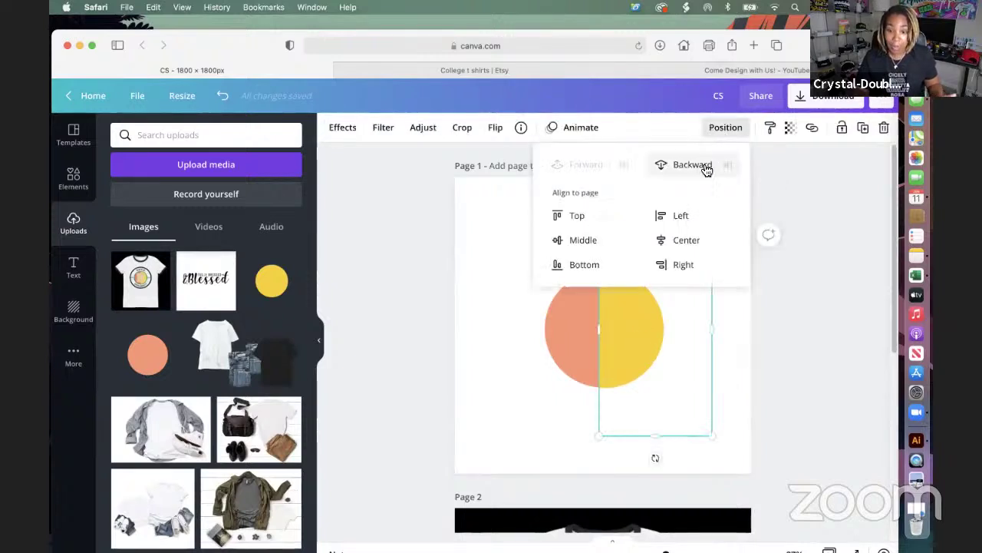
click(704, 168)
click(472, 300)
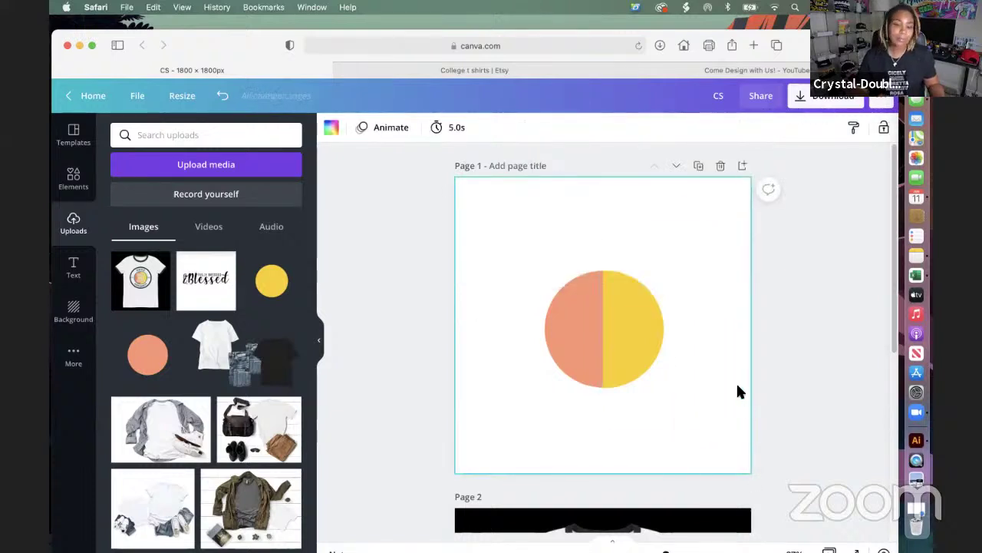
Crop the empty margins above and below the yellow half-circle.
scroll(739, 390, down, 3)
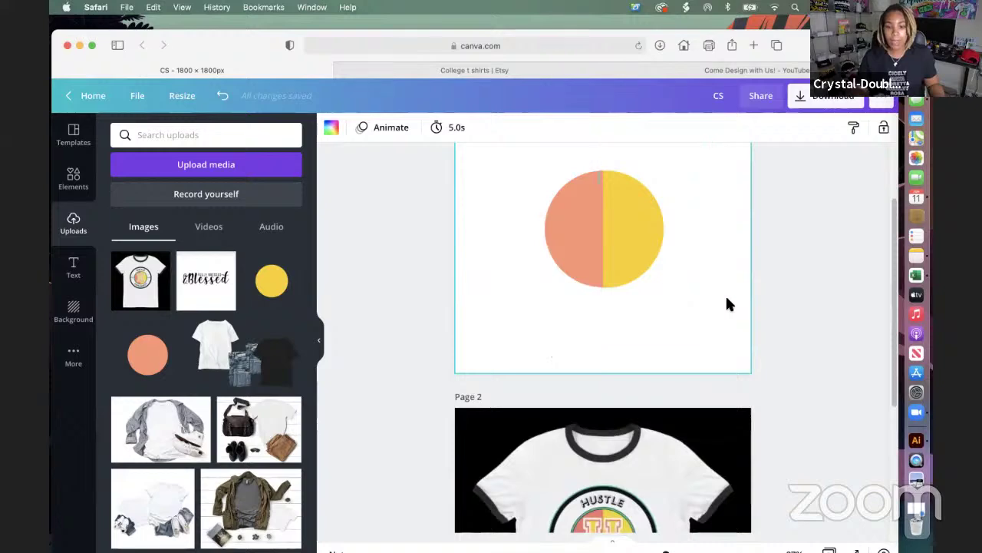
drag(580, 240, 564, 241)
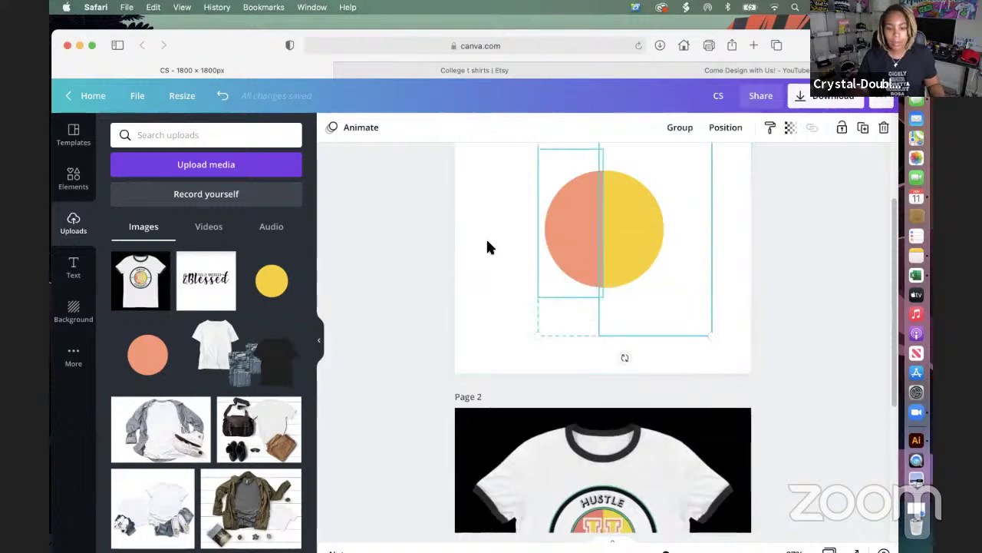
click(674, 294)
drag(656, 335, 674, 281)
scroll(656, 299, up, 2)
drag(639, 198, 640, 232)
click(694, 328)
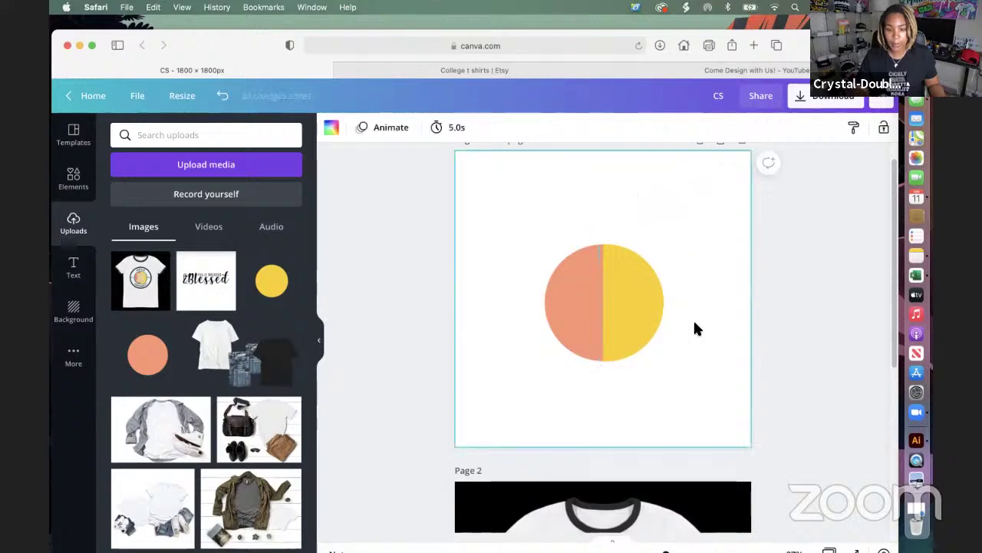
Compare the two-tone circle with the Hustle University emblem on page 2, and examine the Etsy college T-shirt listings for design references.
scroll(694, 323, down, 4)
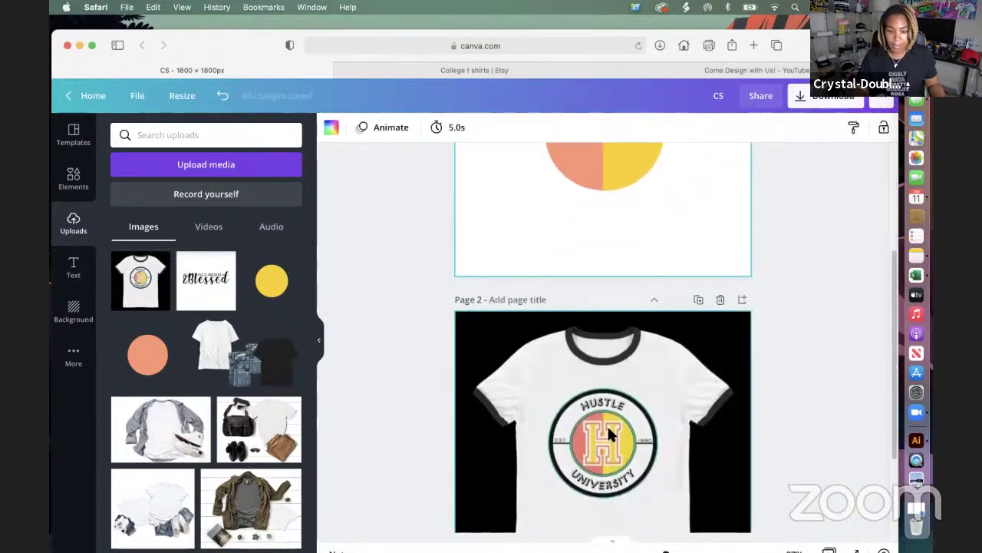
scroll(542, 443, up, 2)
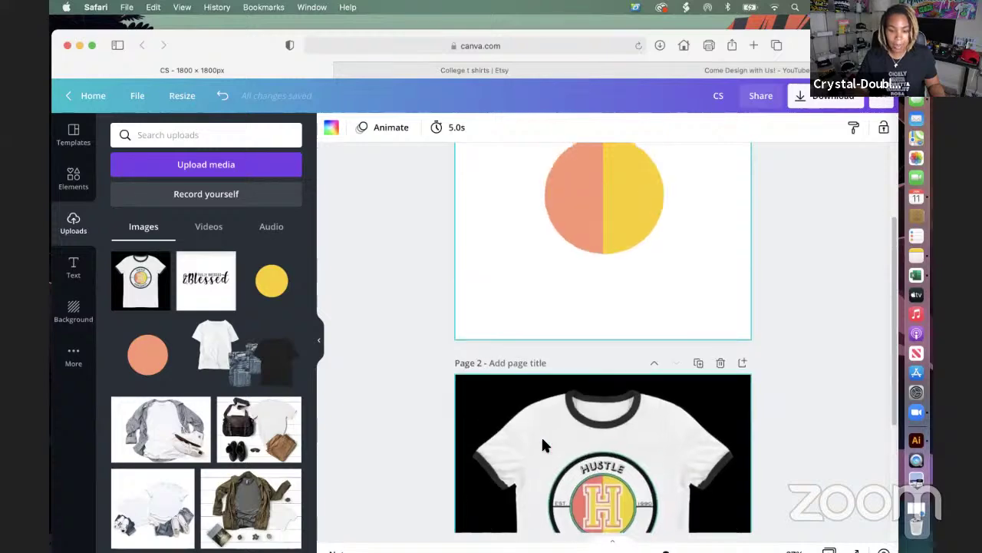
scroll(543, 444, up, 1)
scroll(542, 444, up, 3)
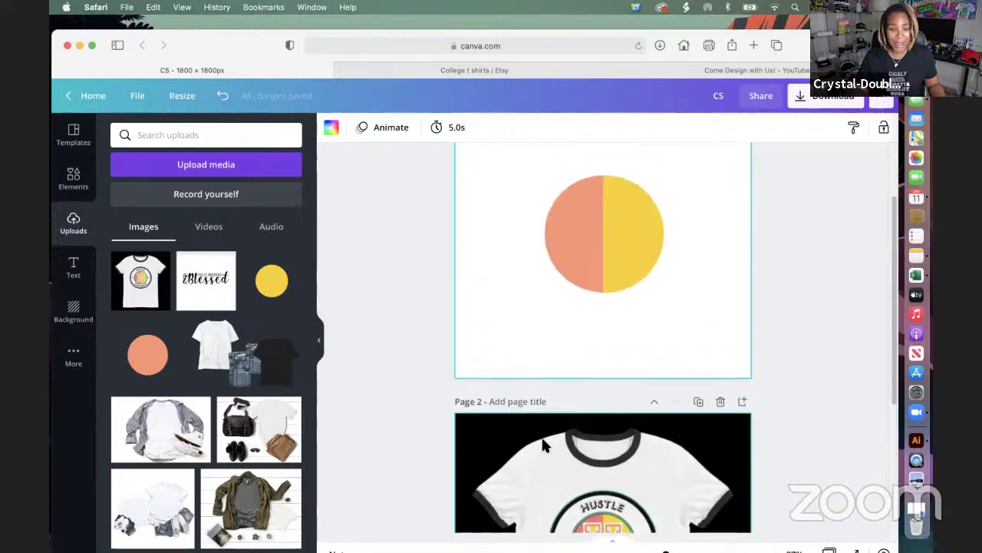
scroll(543, 441, down, 5)
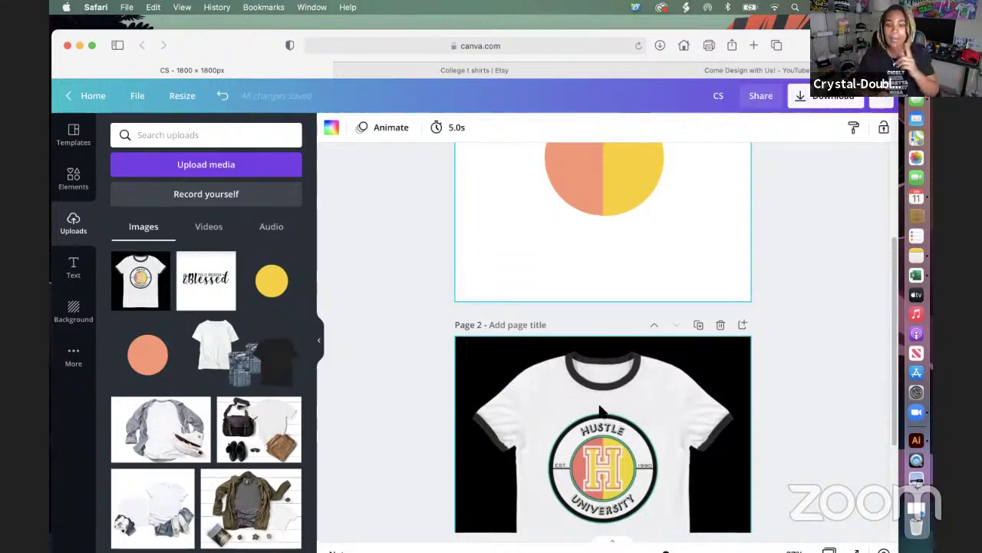
click(555, 75)
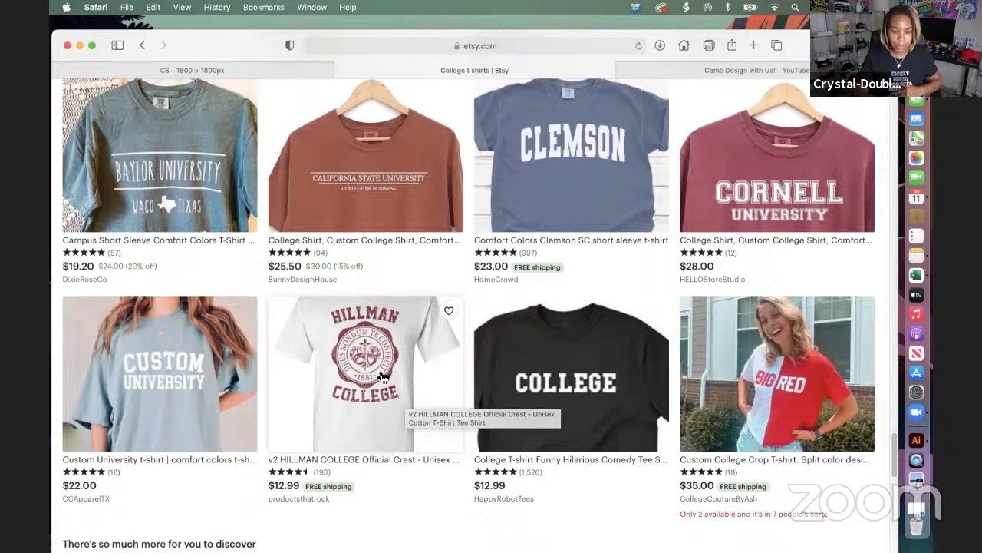
scroll(383, 376, up, 1)
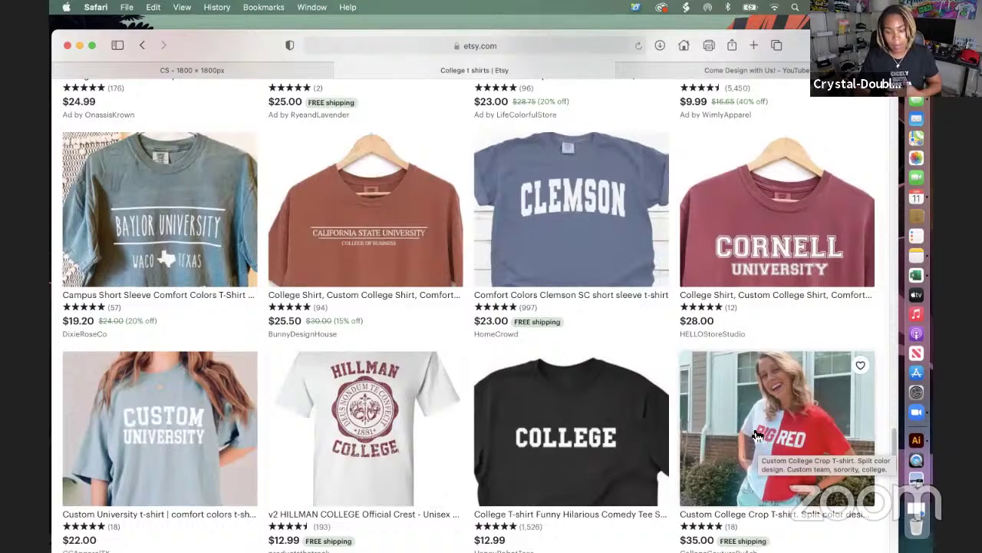
scroll(862, 452, up, 1)
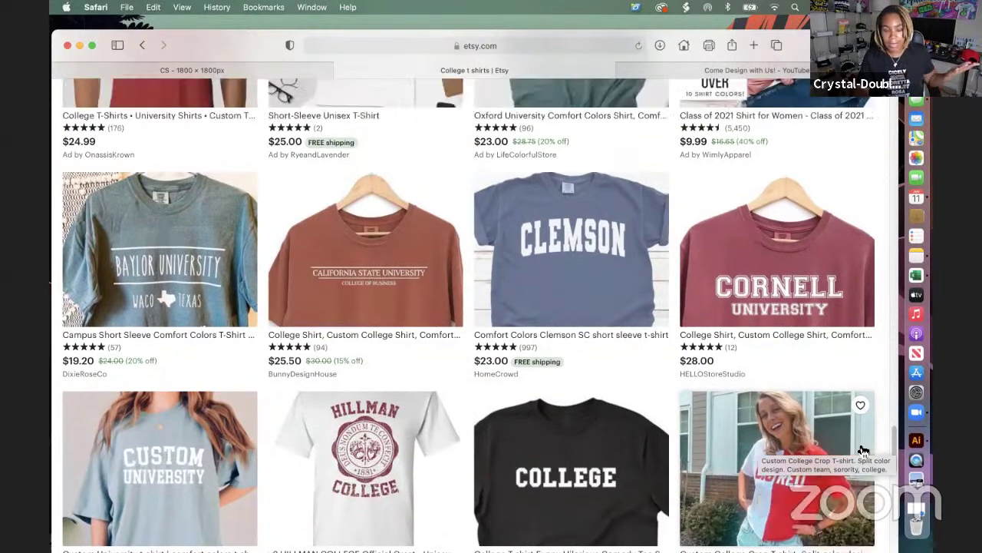
Examine the college T-shirt listings on Etsy for lettering, layout and split-colour design ideas.
scroll(863, 451, up, 10)
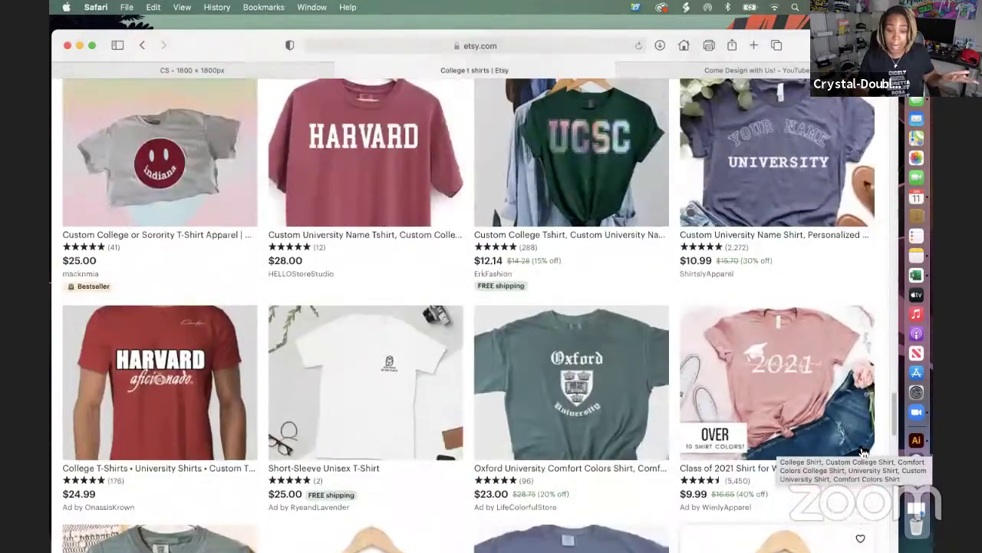
scroll(862, 451, up, 3)
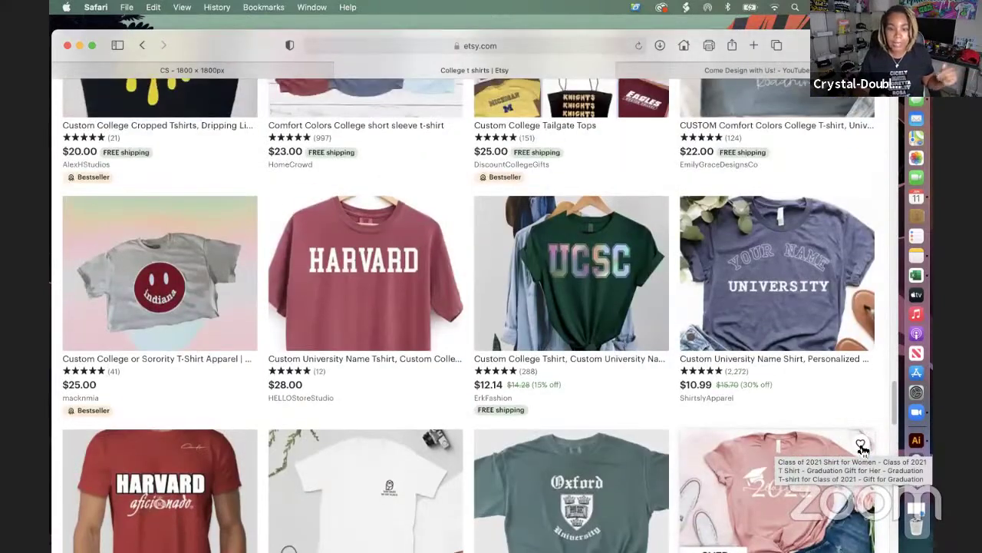
scroll(863, 451, up, 12)
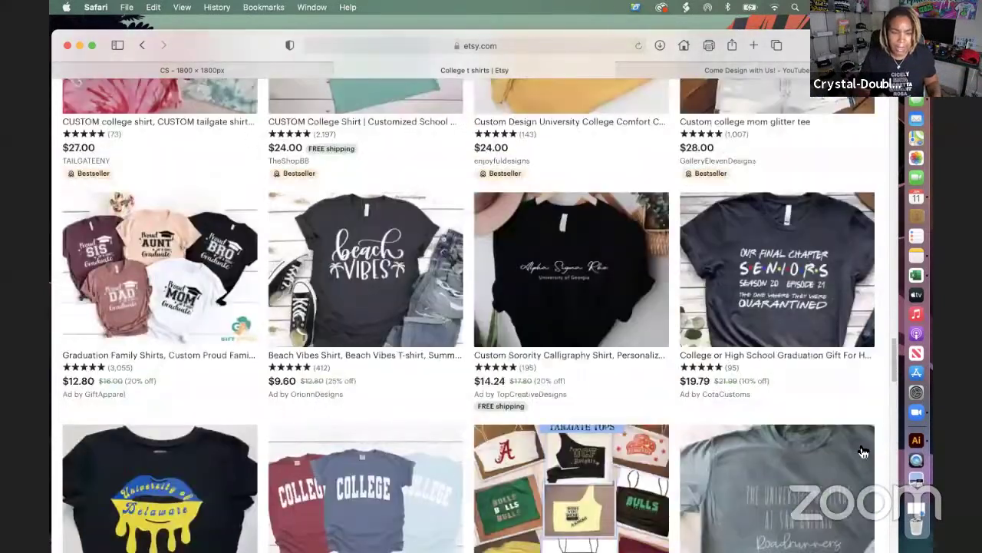
scroll(863, 451, up, 15)
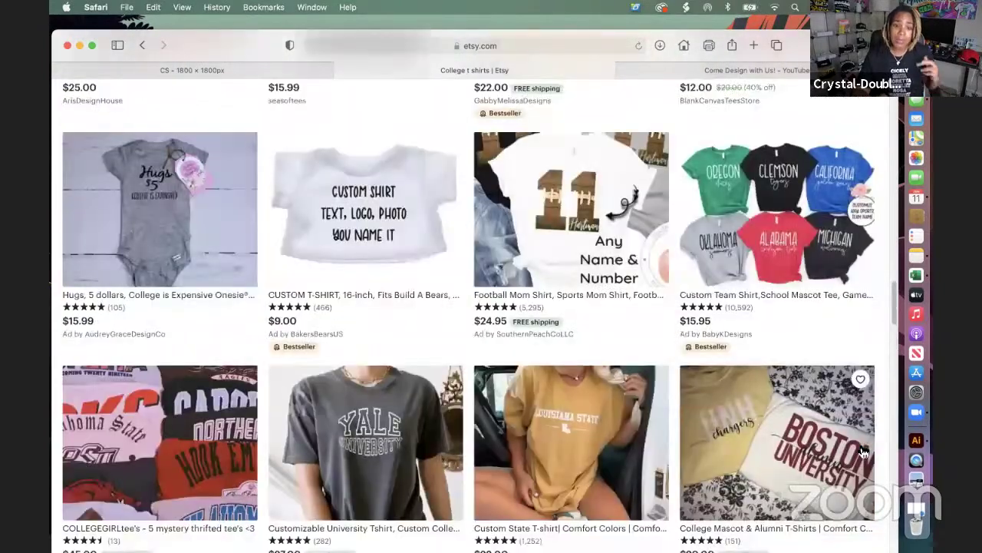
scroll(862, 451, up, 15)
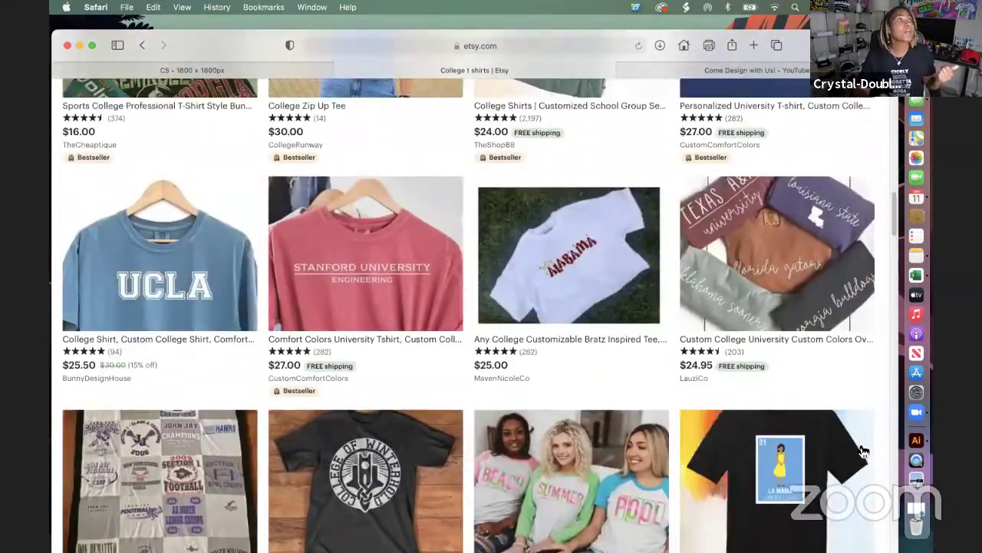
scroll(863, 451, down, 2)
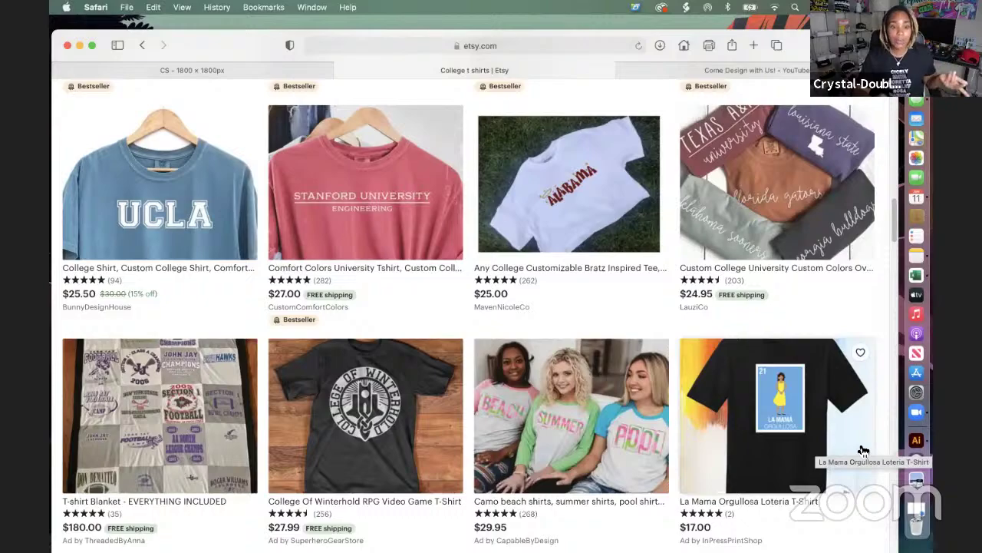
scroll(862, 451, up, 20)
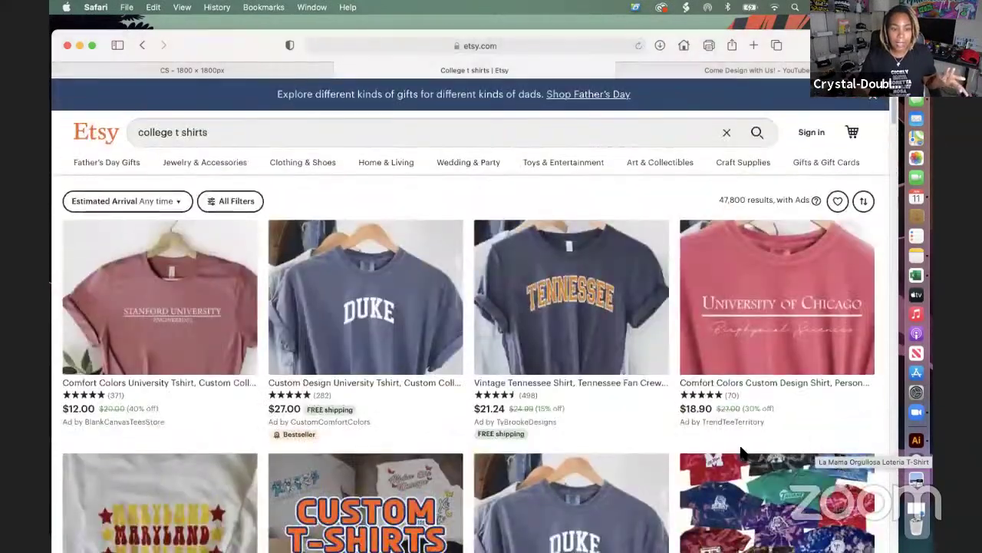
scroll(650, 476, down, 20)
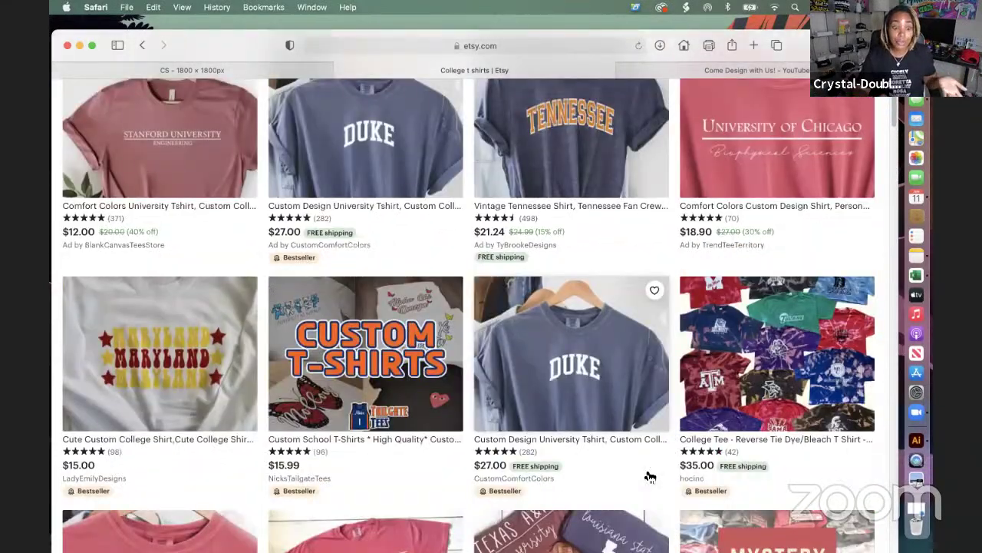
scroll(650, 476, down, 20)
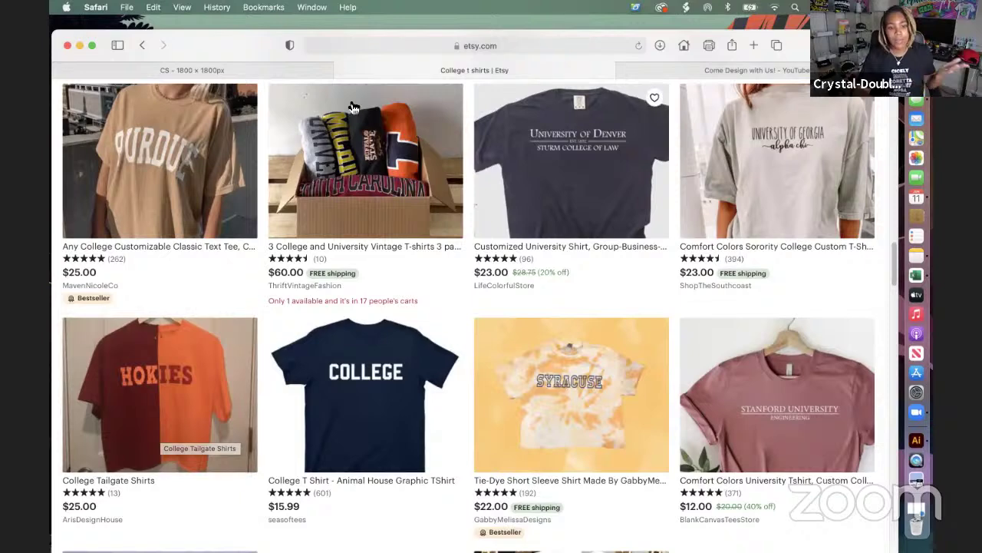
Switch back to the Canva design and add the text "HU" over the two-tone circle in the Colleged font.
click(300, 71)
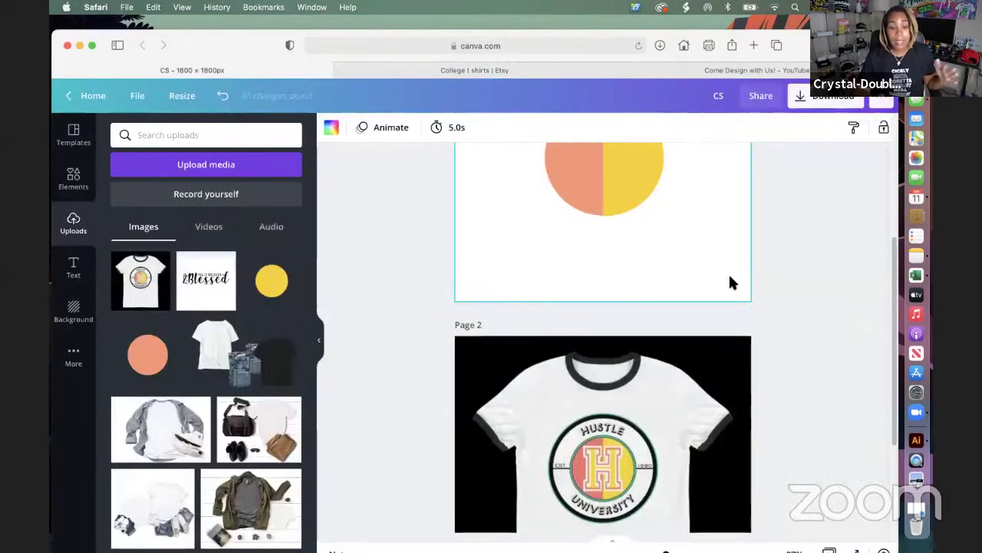
scroll(725, 285, up, 3)
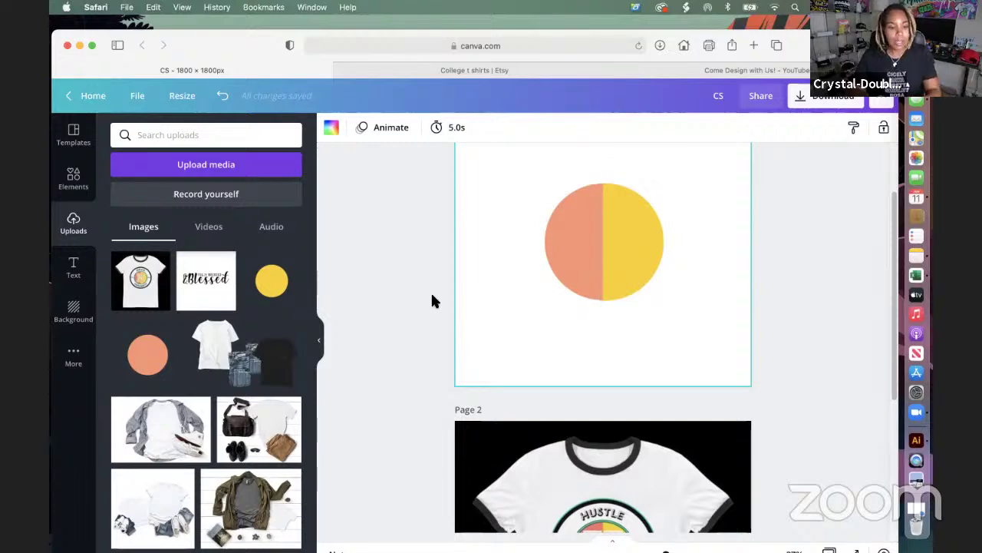
click(73, 264)
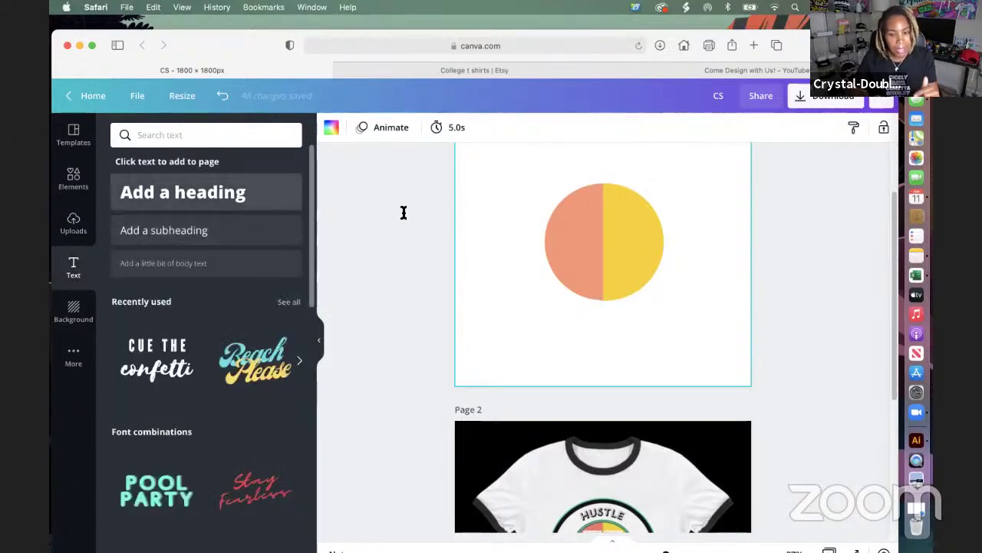
text(H)
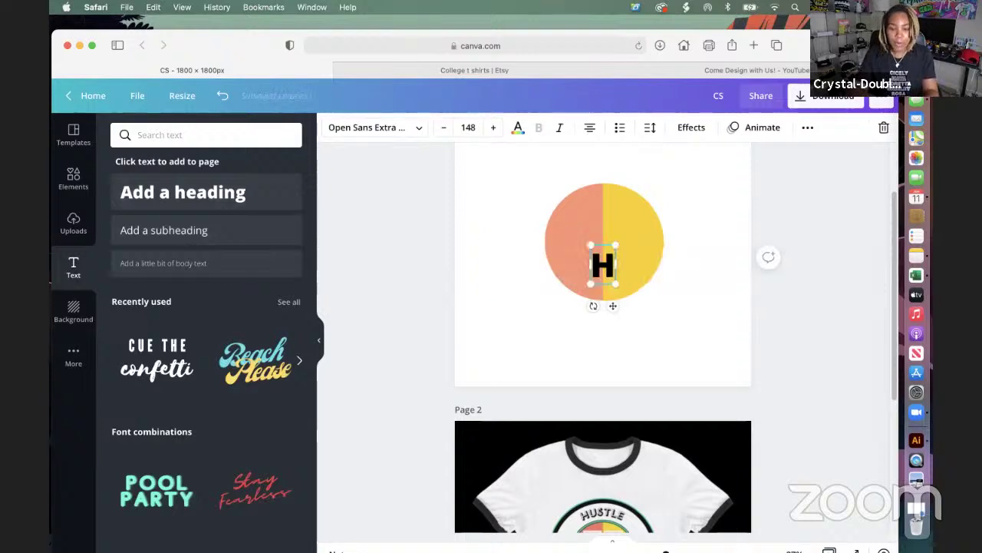
text(U)
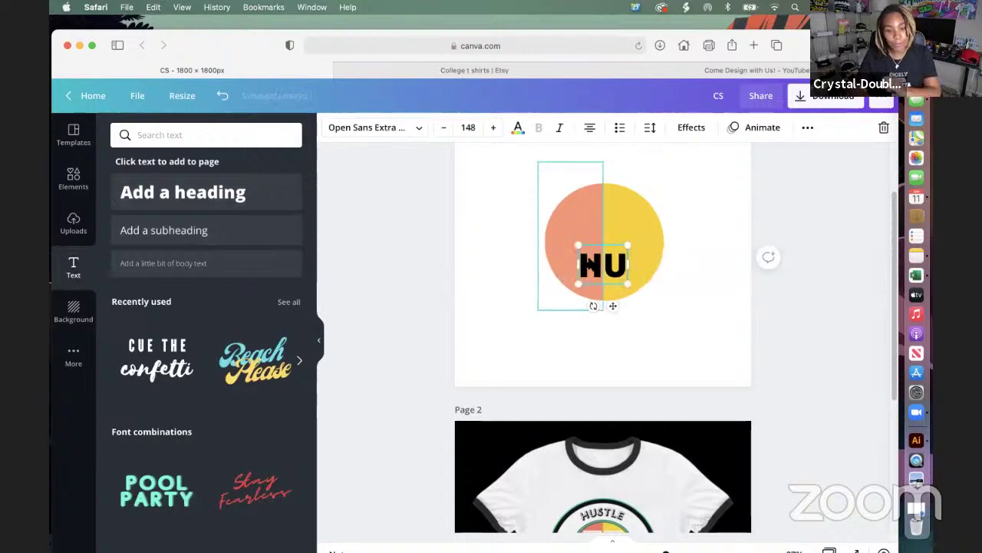
click(416, 129)
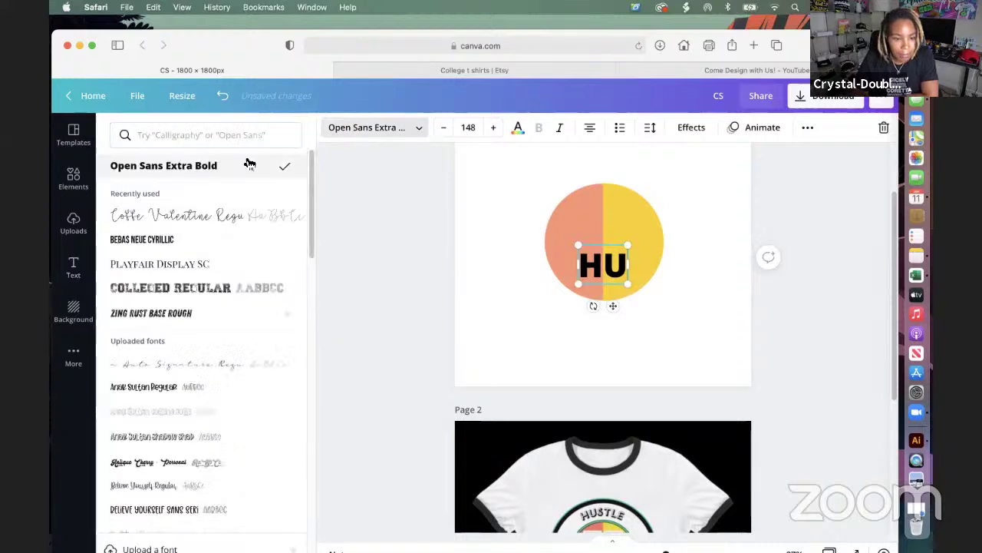
click(223, 295)
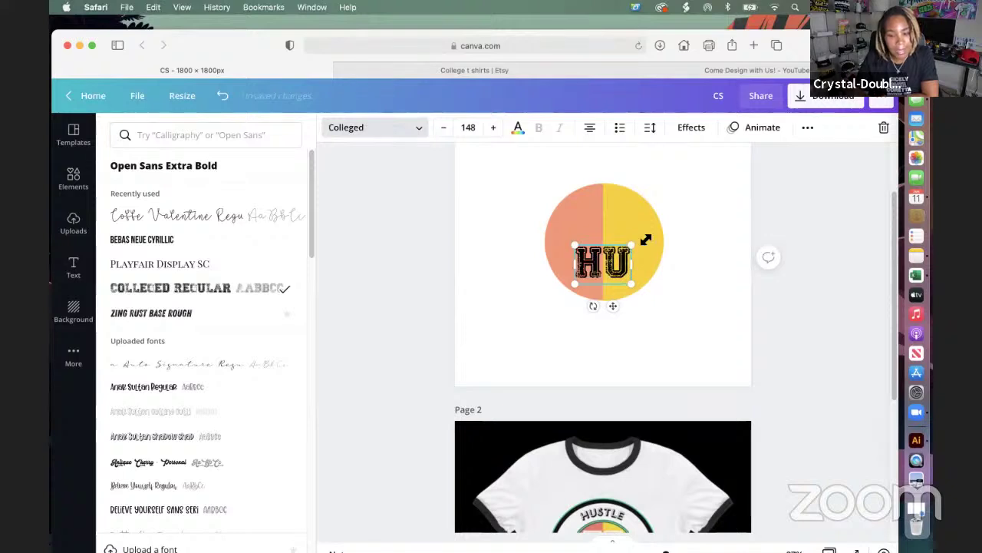
Enlarge the HU lettering to font size 279 and centre it on the two-tone circle.
drag(646, 240, 677, 222)
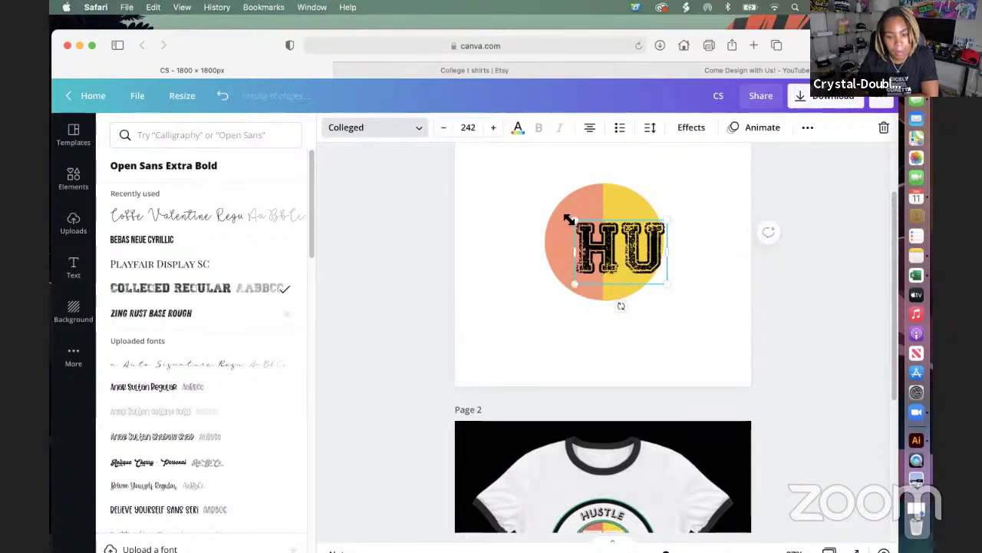
drag(567, 219, 561, 212)
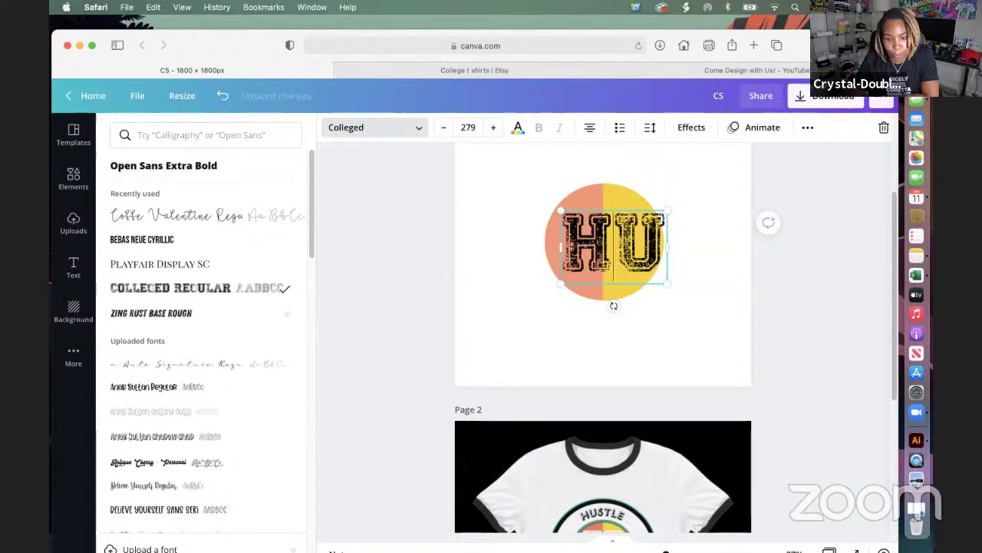
click(643, 244)
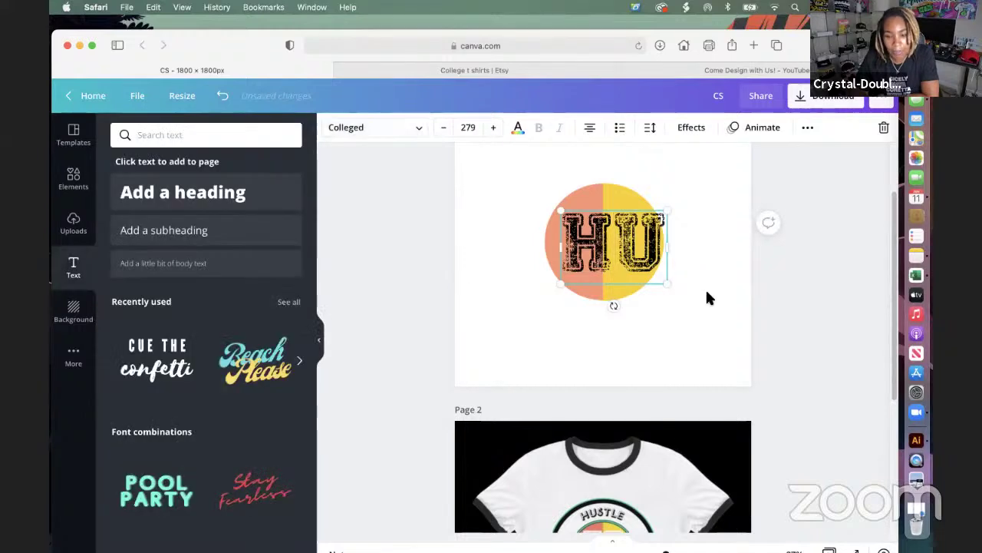
drag(643, 253, 634, 257)
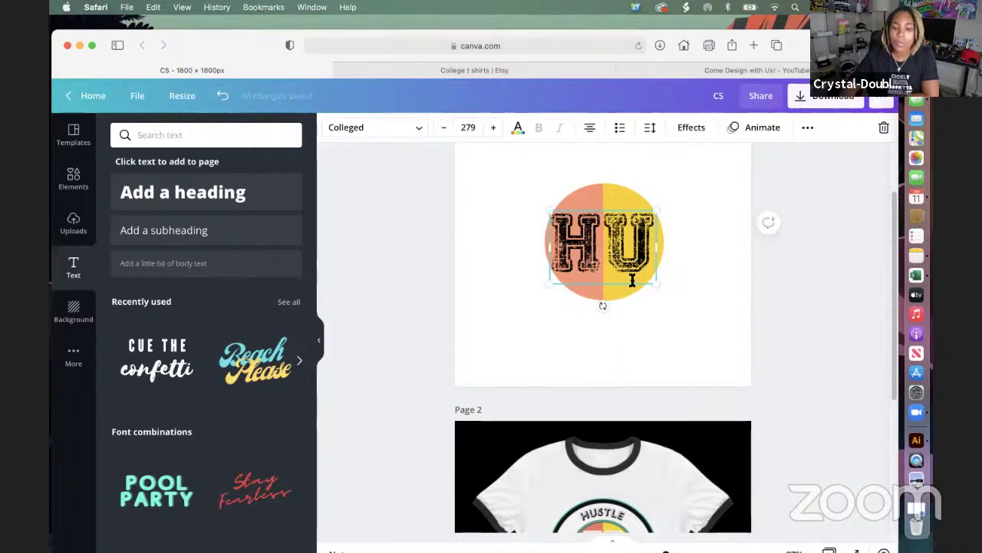
click(693, 326)
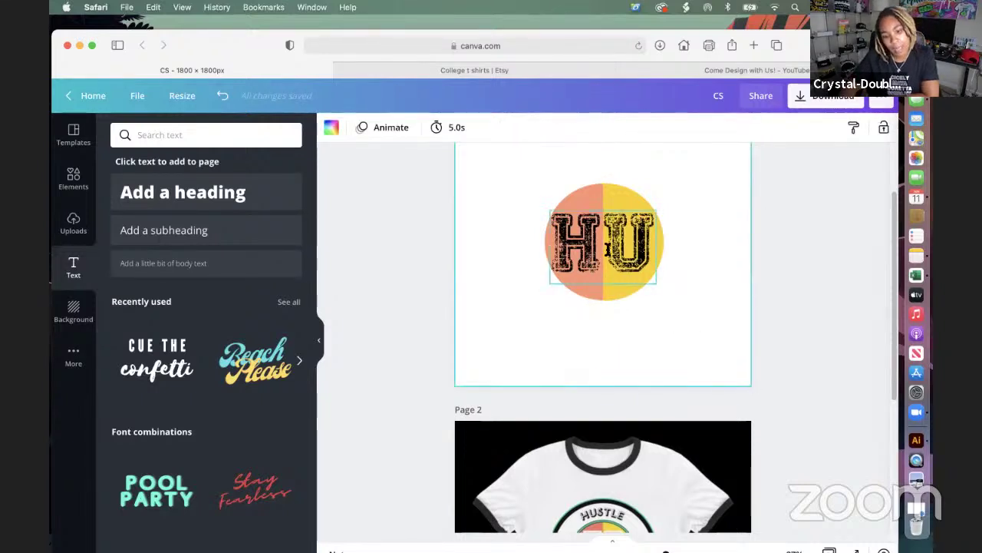
Duplicate the HU lettering and place the copy just below the original, overlapping the circle's lower edge.
click(614, 244)
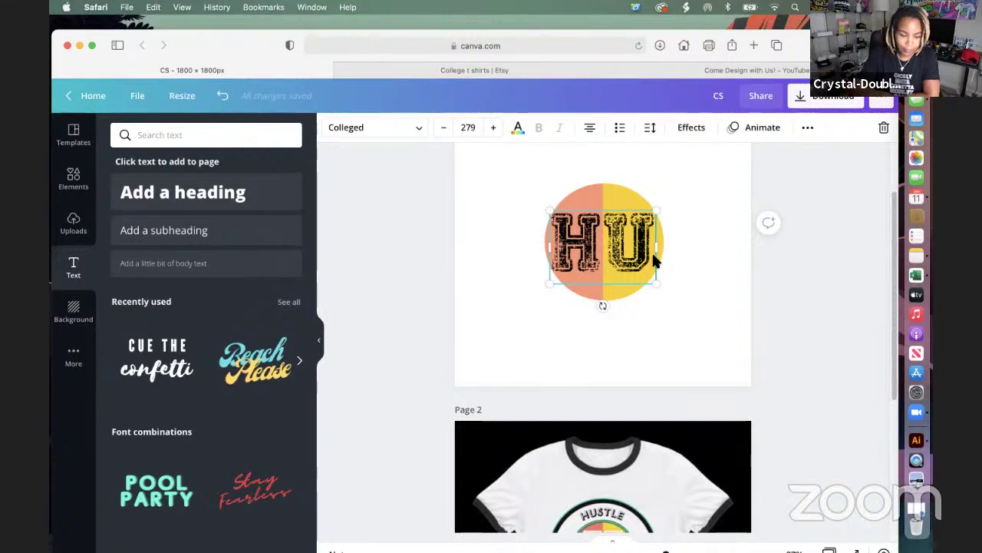
drag(620, 230, 658, 302)
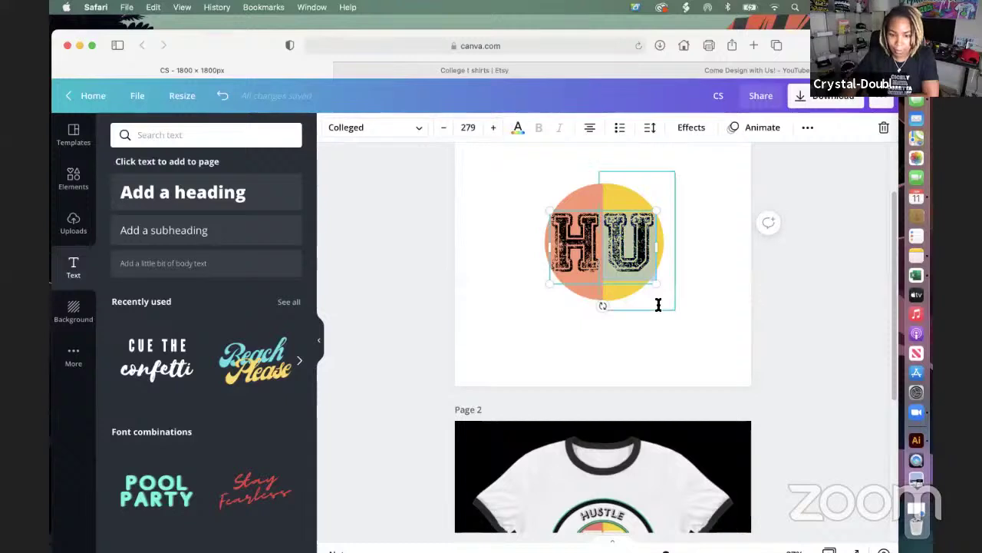
click(522, 175)
click(605, 256)
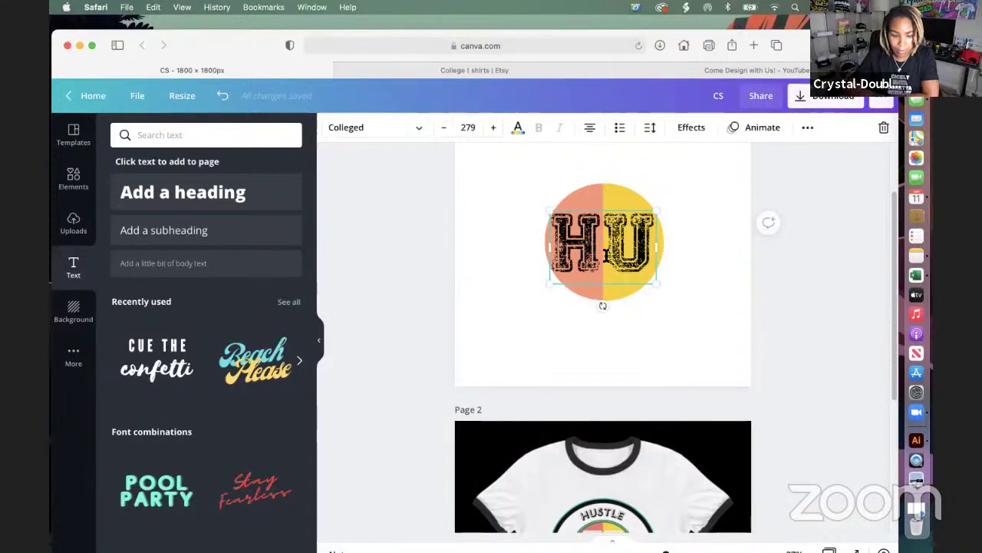
drag(601, 250, 619, 322)
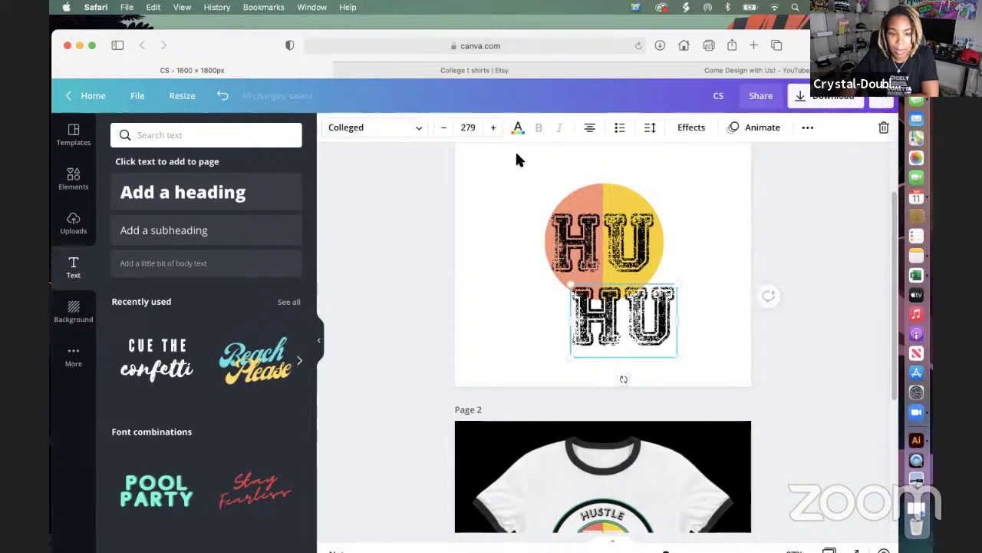
Recolour the HU copy white and move it onto the circle, slightly below the black lettering.
click(519, 128)
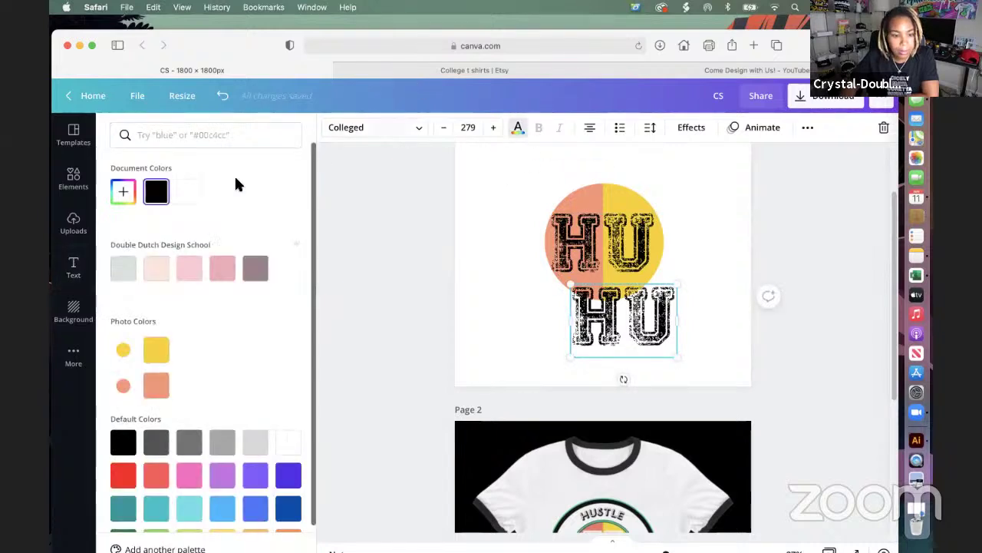
click(190, 189)
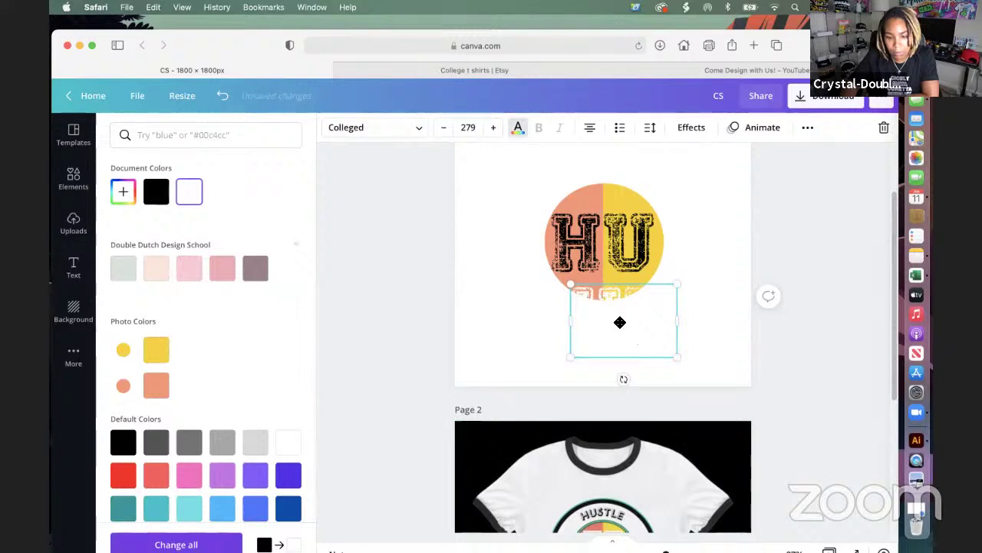
drag(620, 322, 603, 264)
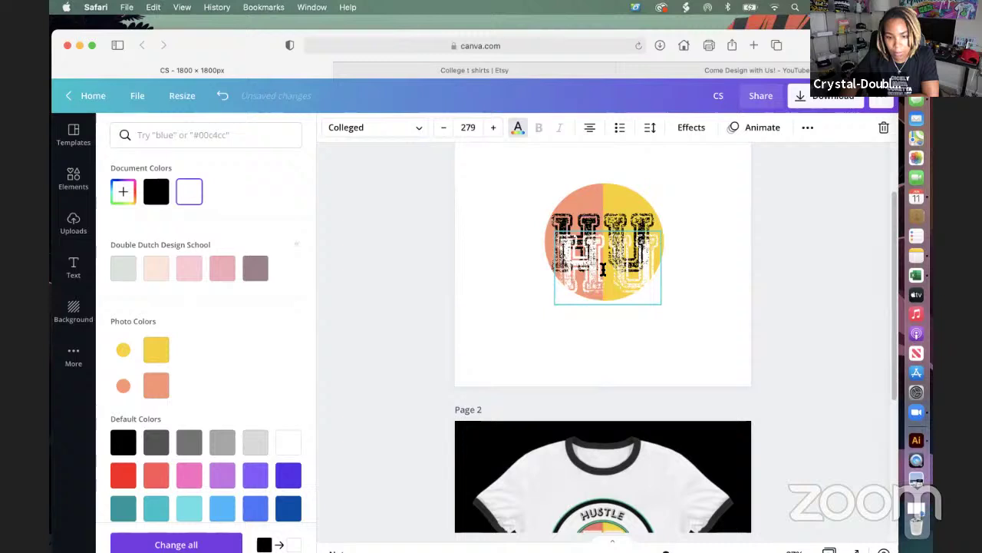
Apply the Hollow effect to the black HU lettering with a thickness of 7.
click(691, 128)
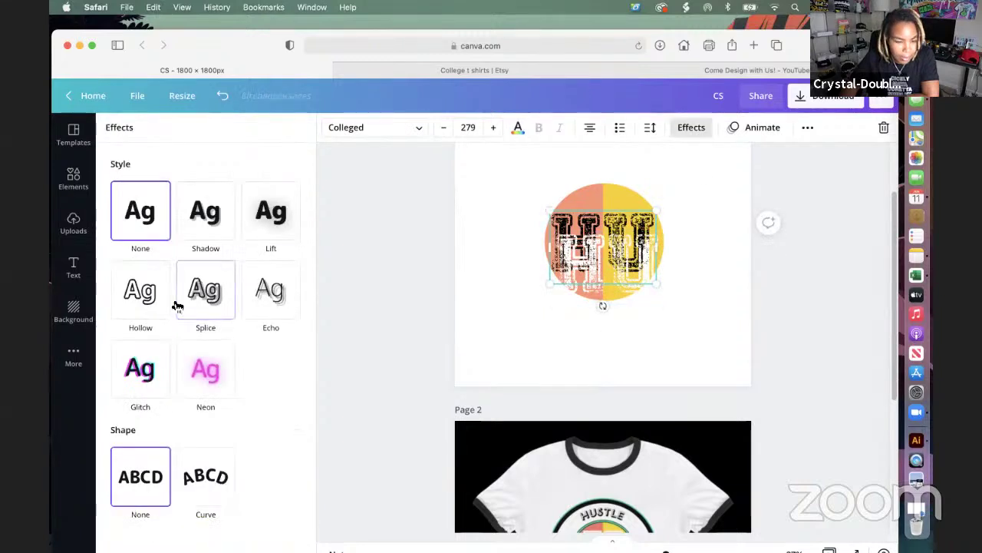
click(142, 288)
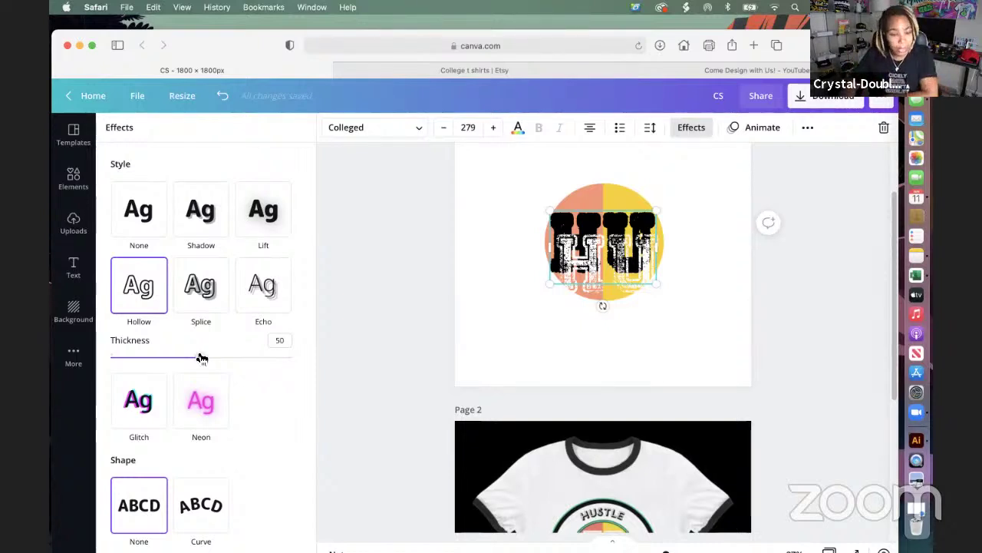
drag(201, 360, 125, 360)
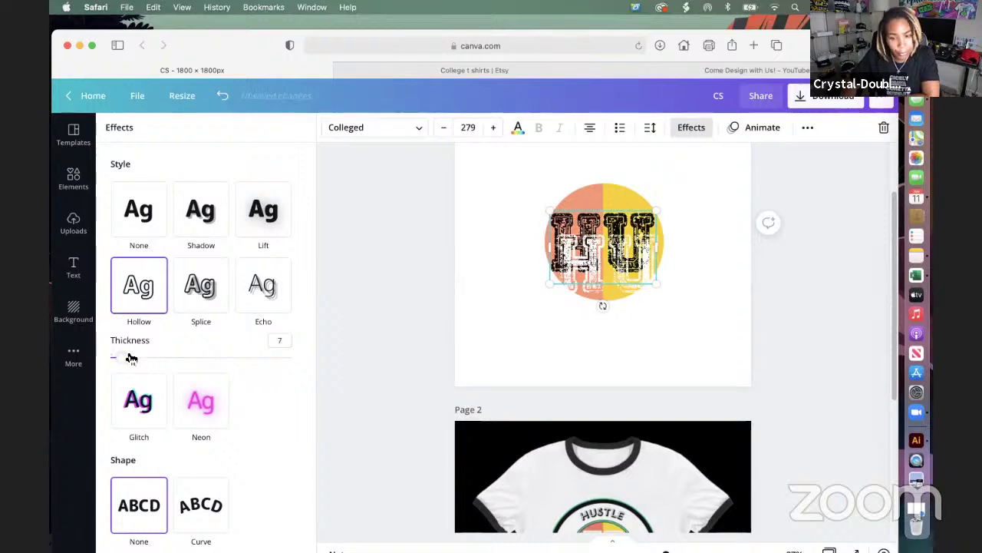
Try placing the white HU directly over the outlined black HU, and undo the move.
click(581, 270)
drag(583, 270, 577, 247)
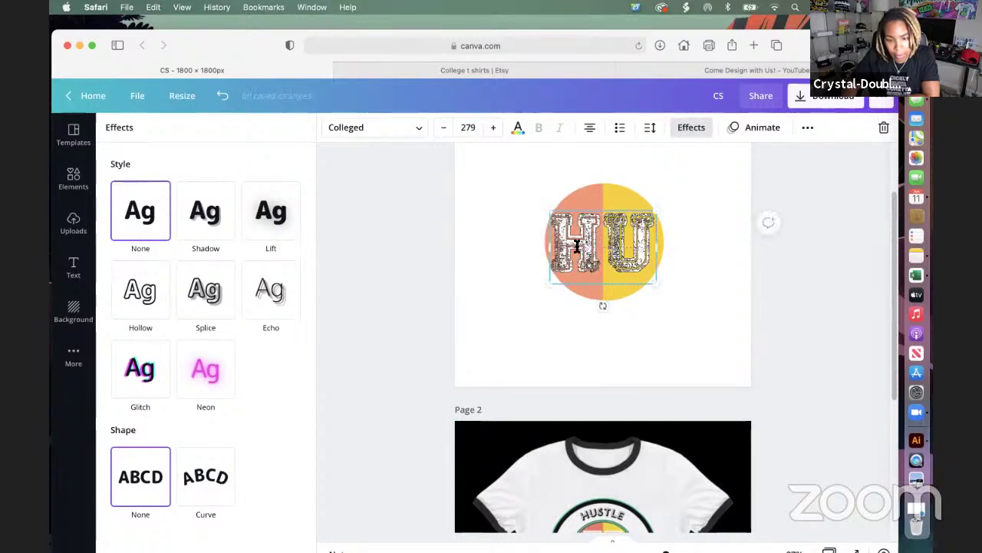
key(super+z)
key(super+z)
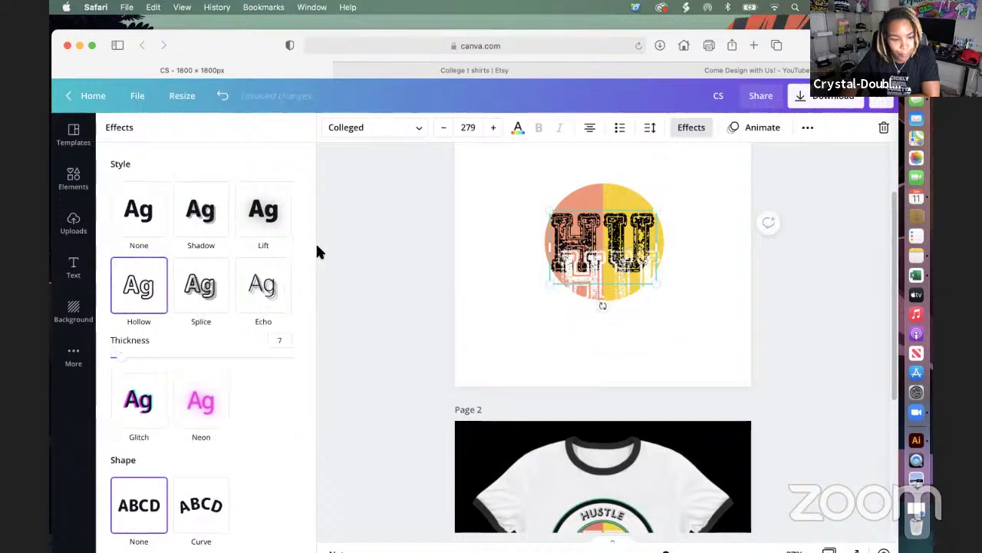
Set the black HU's Hollow thickness to 5 and align the white HU directly on top of it.
drag(121, 361, 119, 363)
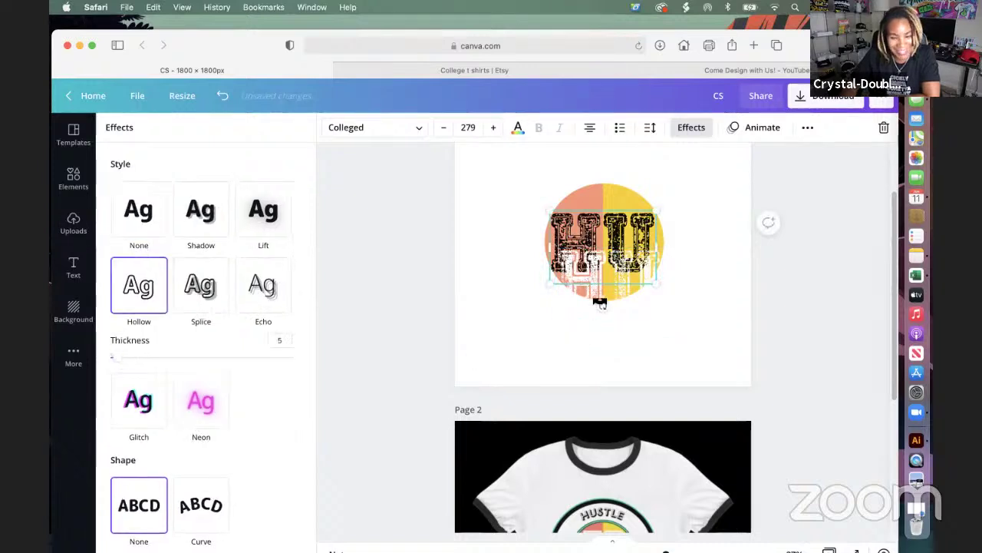
drag(632, 300, 621, 269)
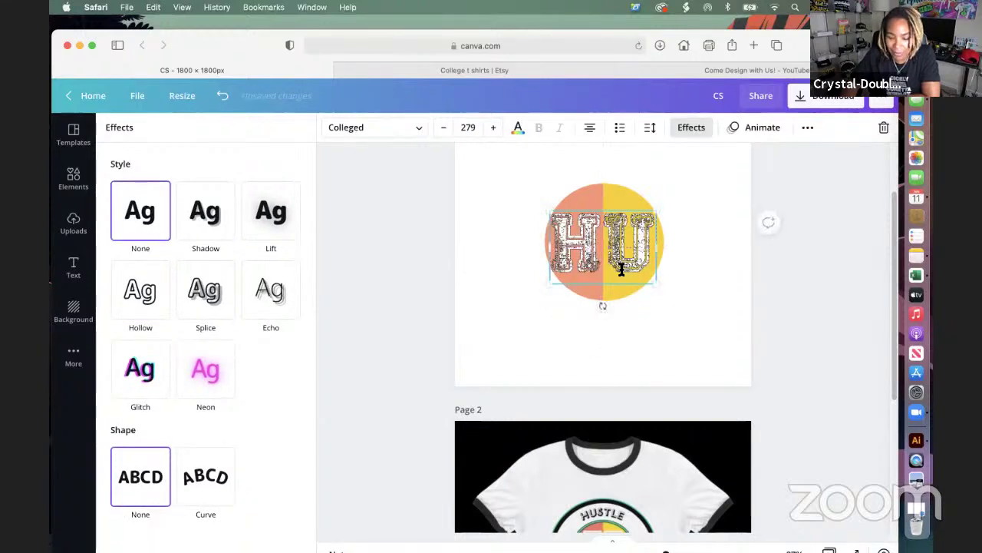
Search the elements for "circle outline", add the first thin outline, and fit it around the coral and yellow circle.
click(706, 340)
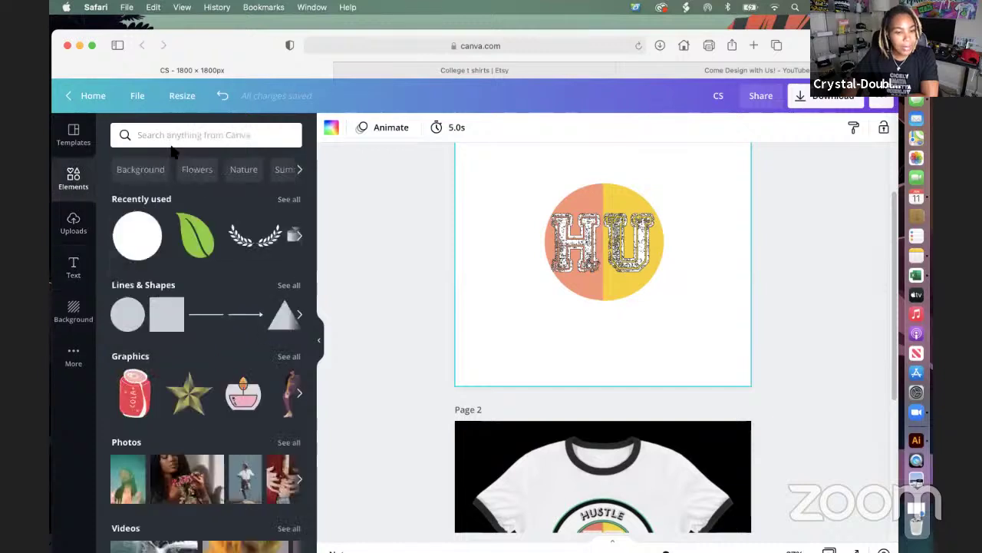
click(179, 136)
text(ci)
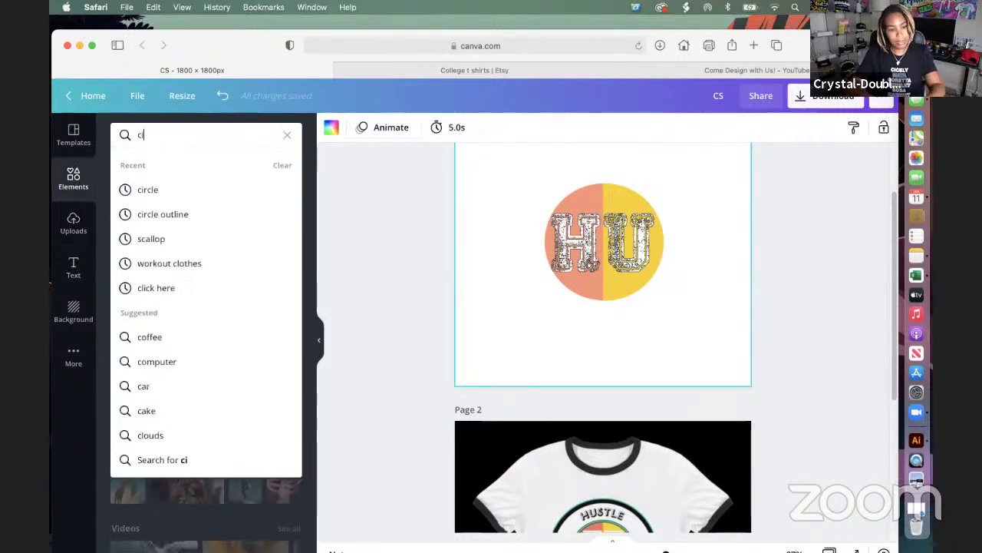
text(rcle out)
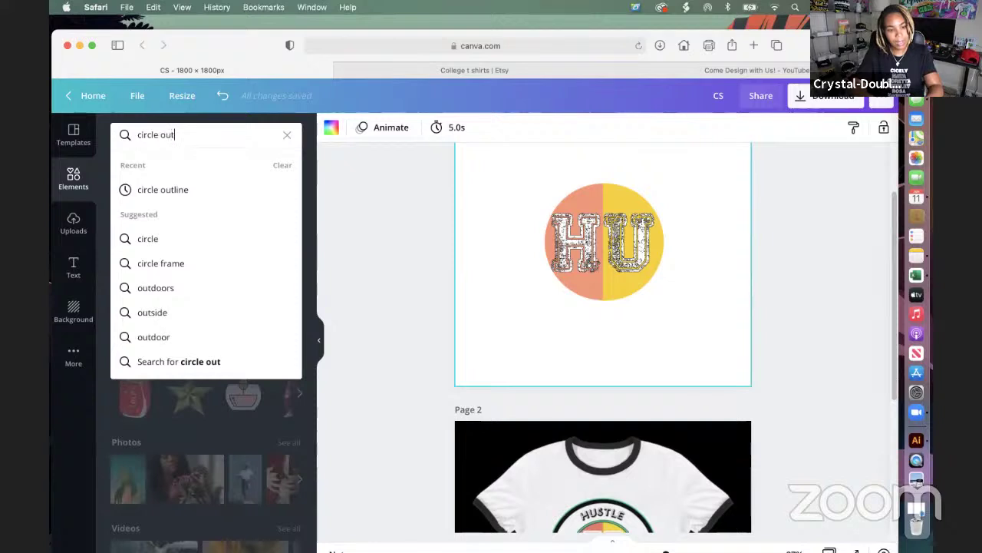
click(179, 192)
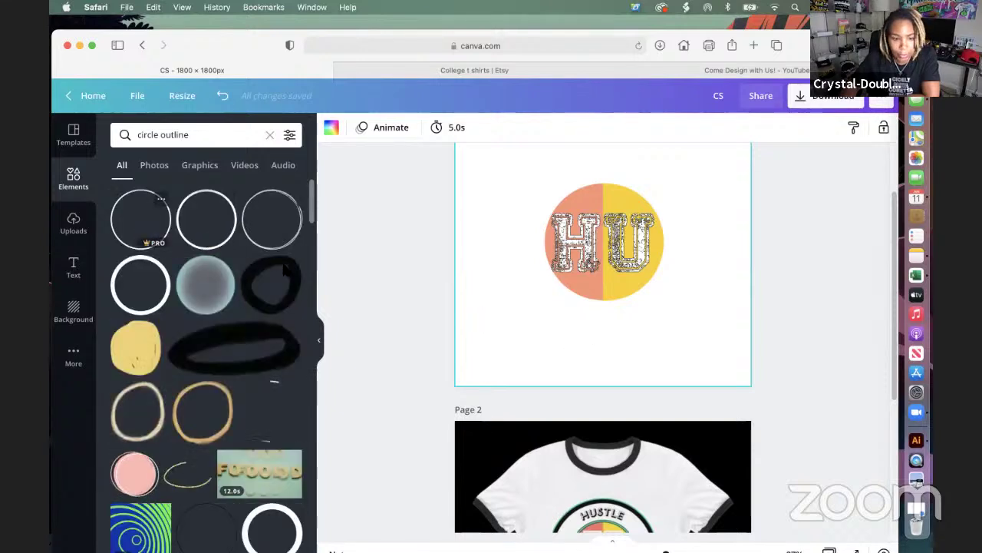
click(141, 220)
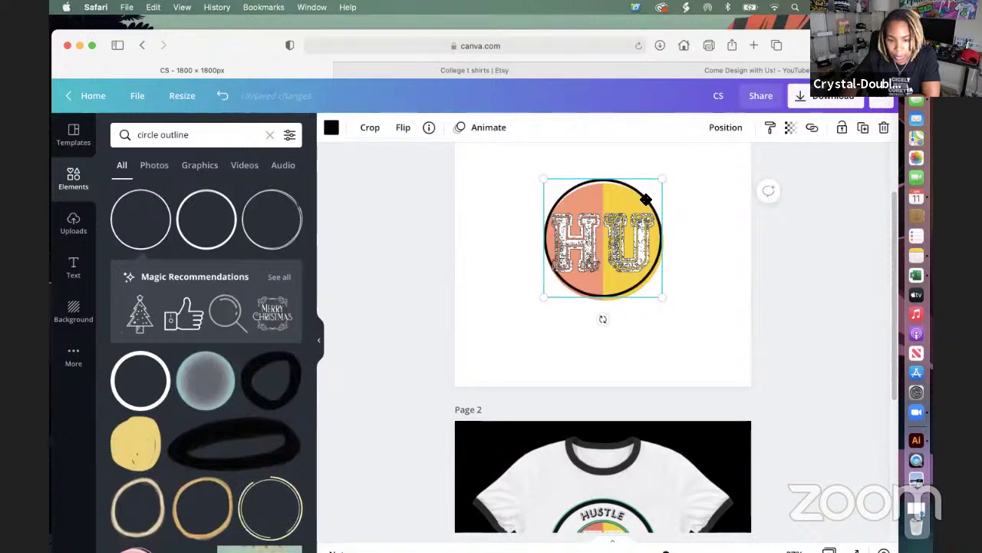
drag(646, 199, 640, 193)
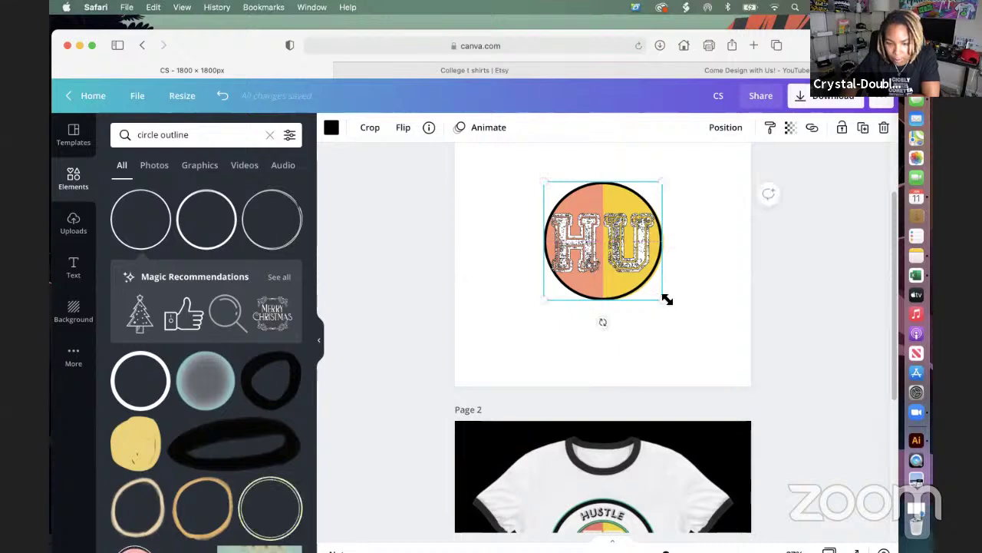
drag(667, 299, 668, 294)
Search the colours for "green" and recolour the circle outline with the darker green from the Under the Ferns palette.
click(332, 127)
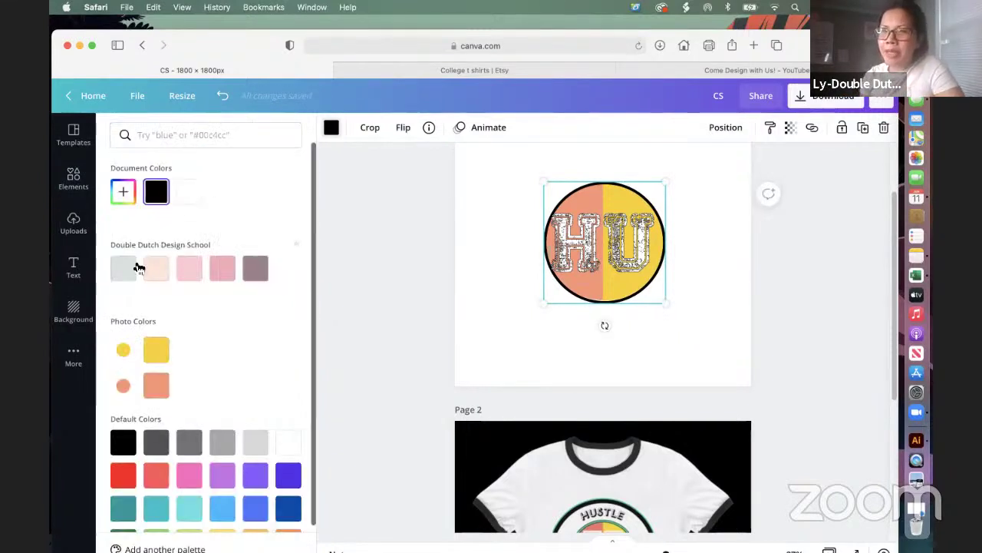
click(180, 138)
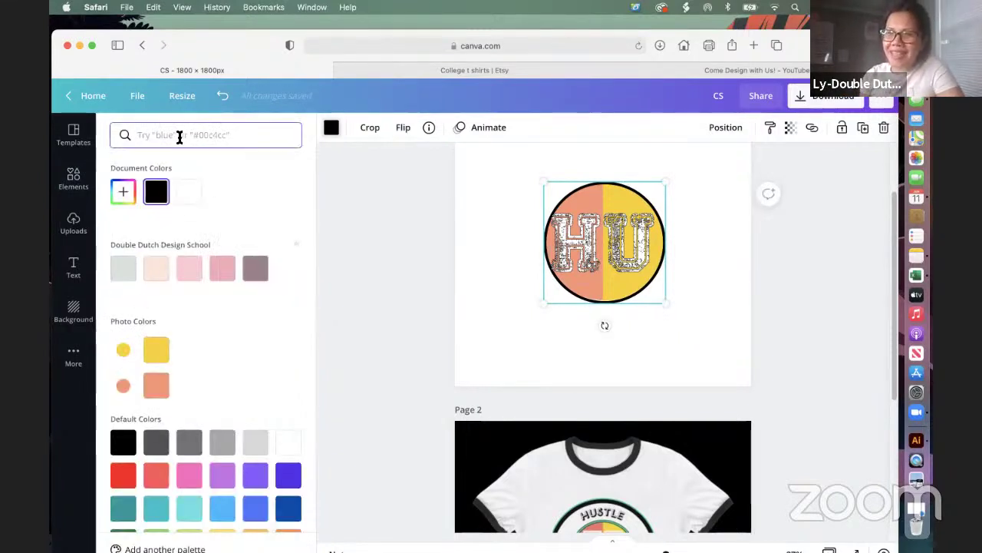
text(gree)
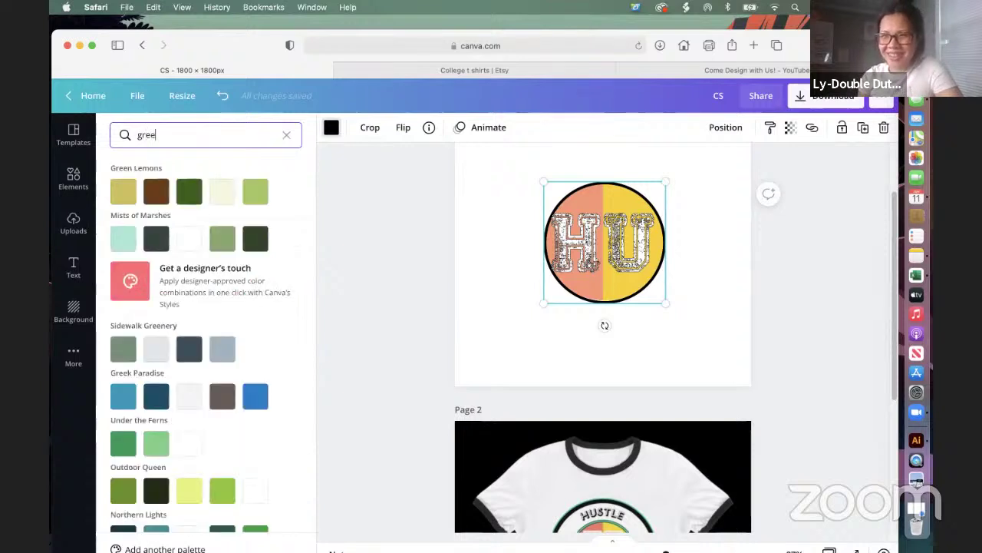
text(n)
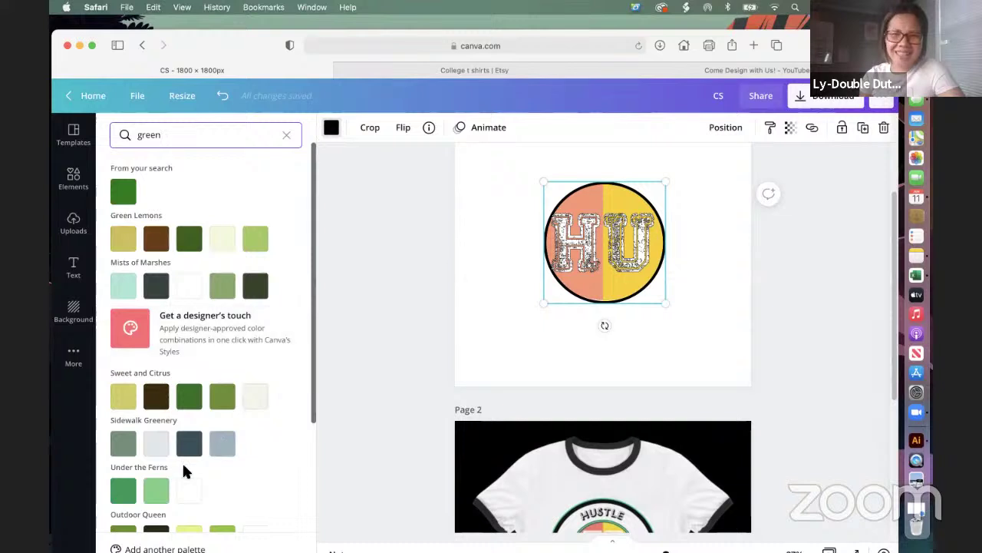
click(124, 492)
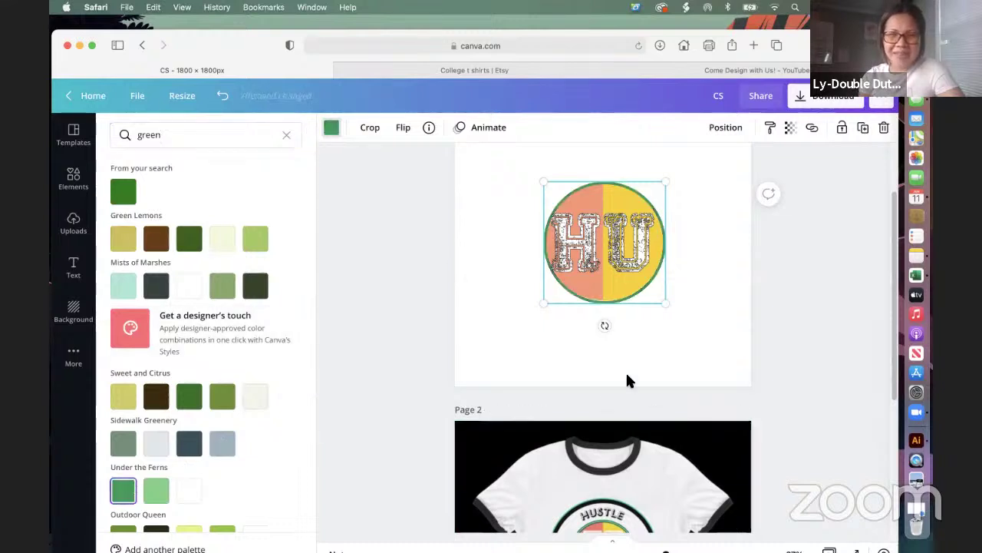
click(718, 313)
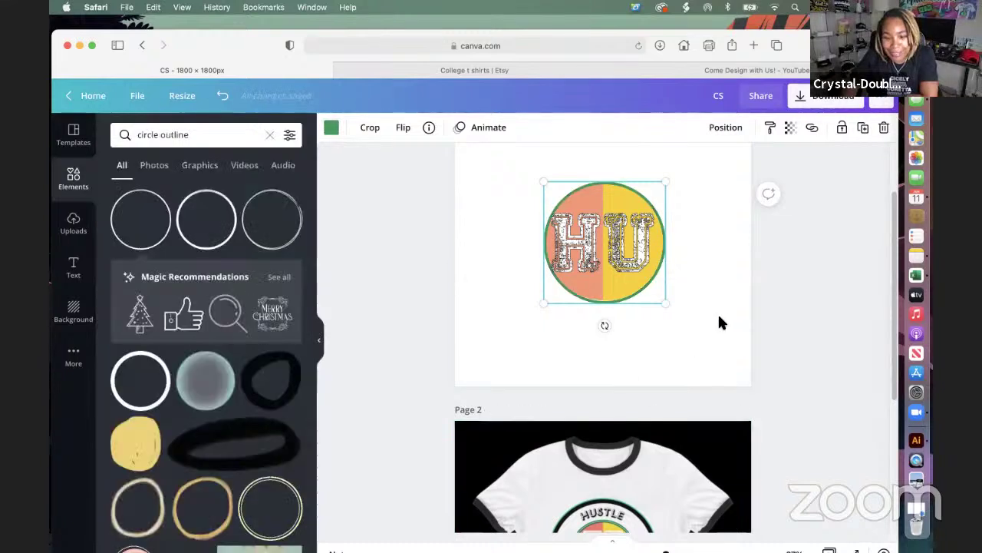
Adjust the green outline's size and position so that it frames the coral and yellow circle evenly.
drag(705, 306, 683, 294)
click(621, 302)
click(617, 300)
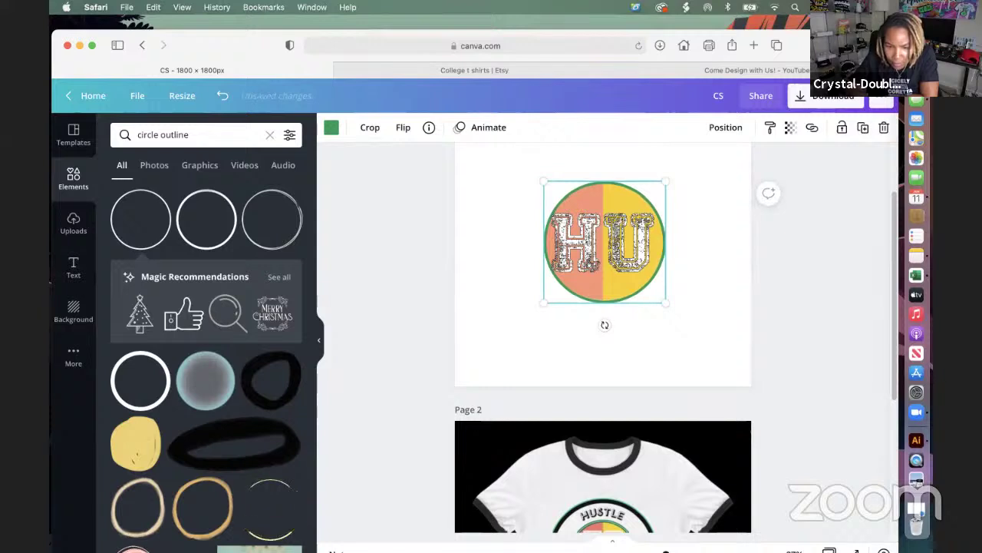
click(699, 215)
Shift the two circle halves and the green outline together so they sit centred behind the HU lettering.
drag(613, 182, 527, 161)
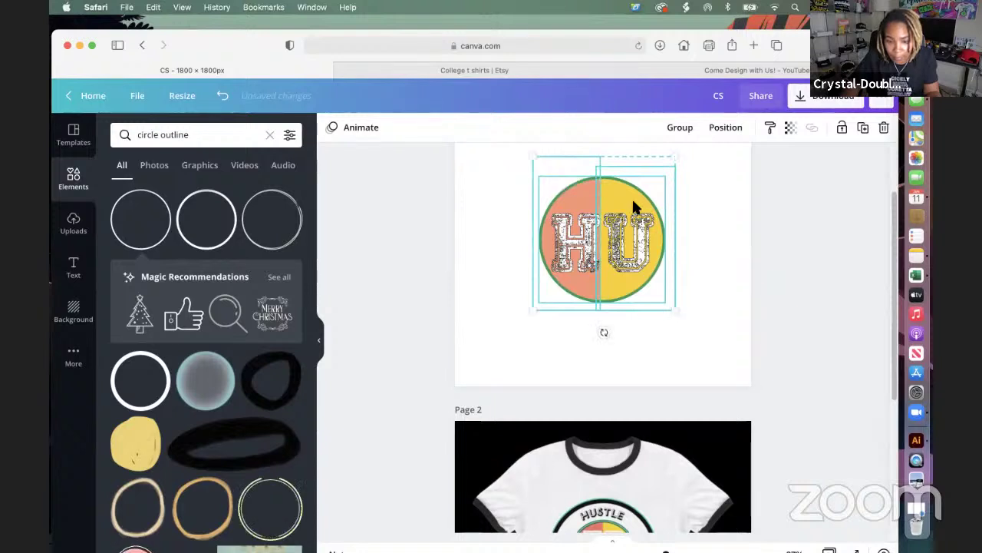
drag(634, 206, 635, 204)
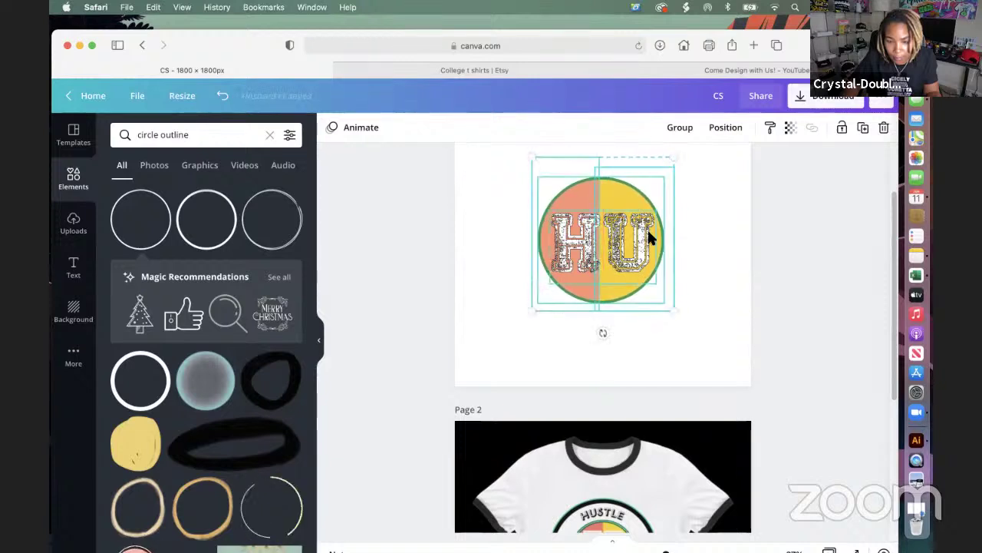
key(Right)
key(Right)
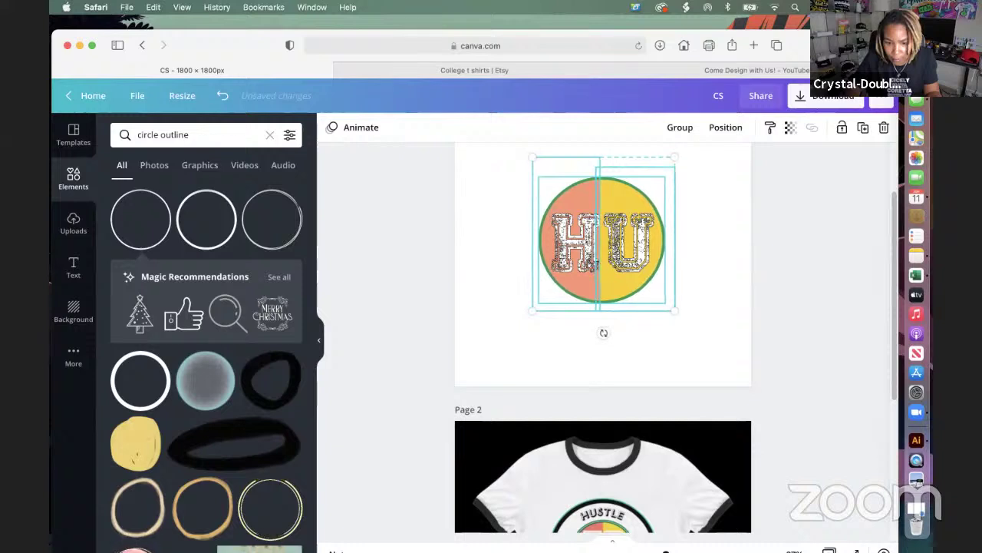
key(Right)
key(Right)
key(Right)
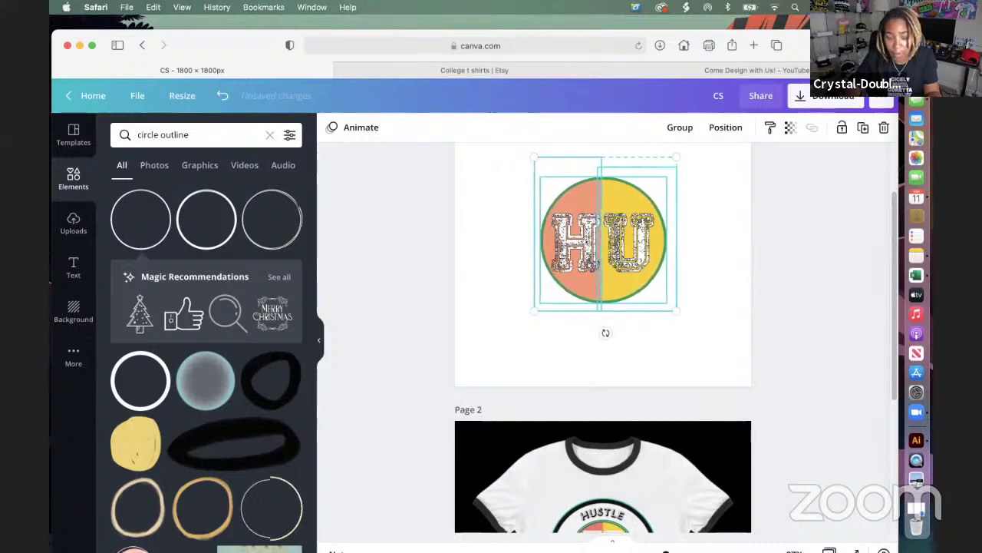
click(714, 310)
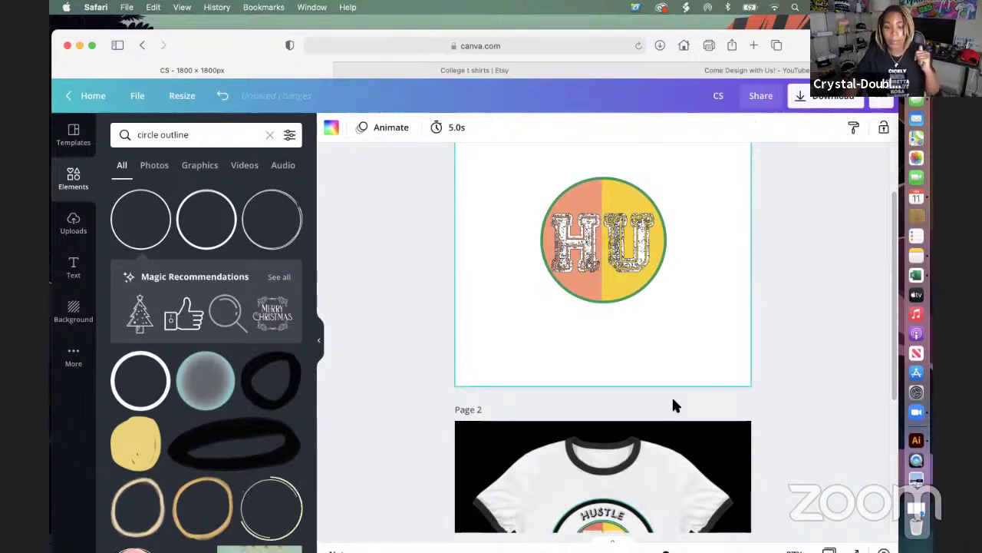
Check the reference shirt on page 2 and search the element library for "laurel".
click(77, 258)
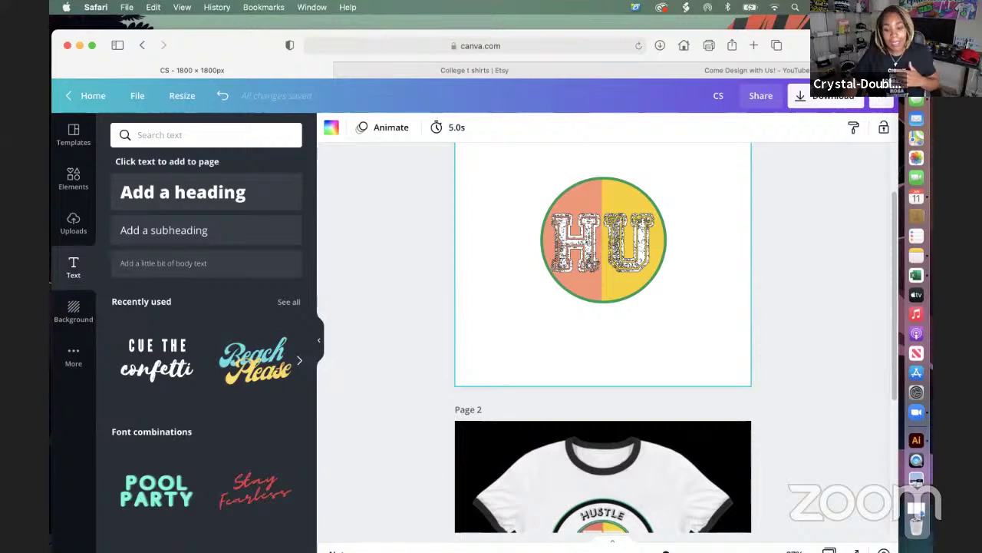
scroll(601, 475, down, 3)
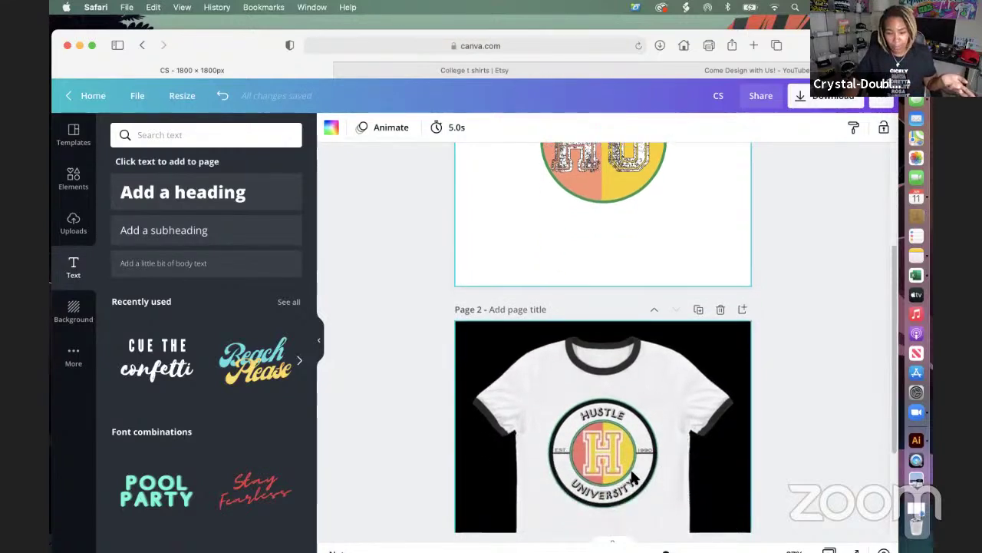
scroll(607, 449, up, 5)
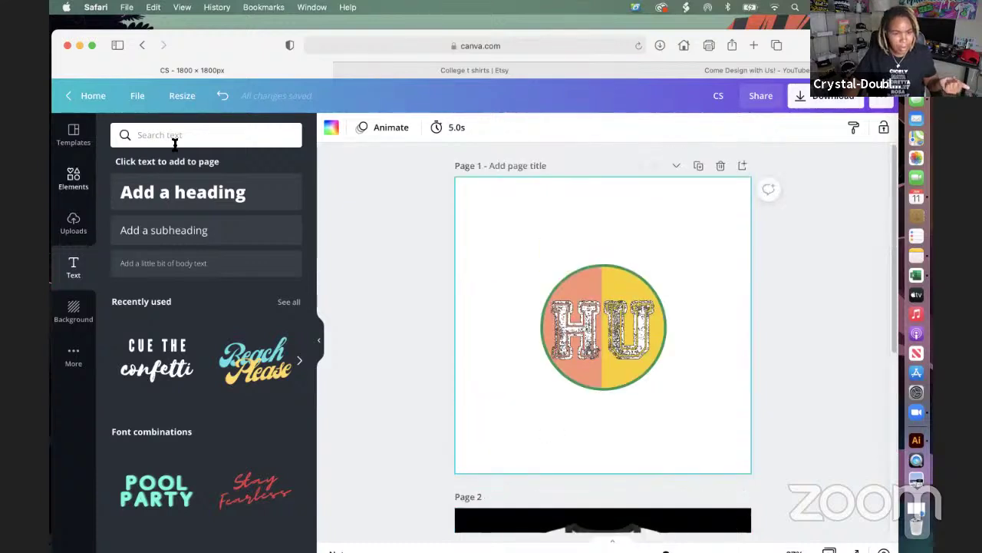
click(204, 136)
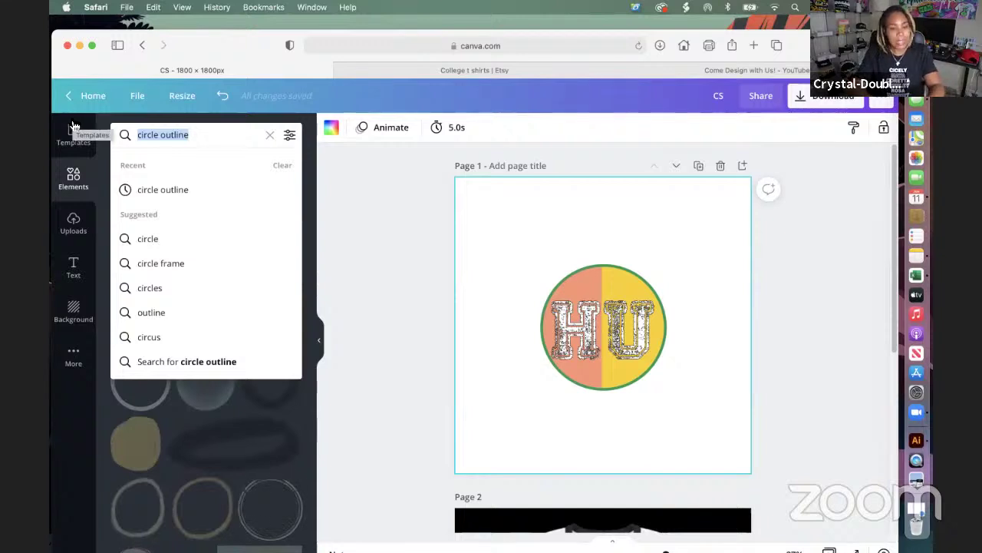
text(laurel)
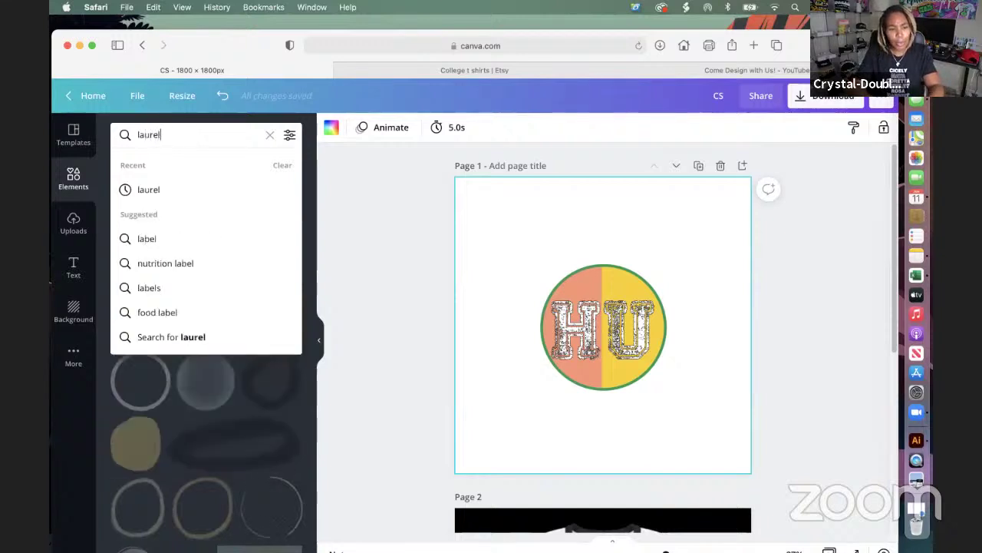
key(Return)
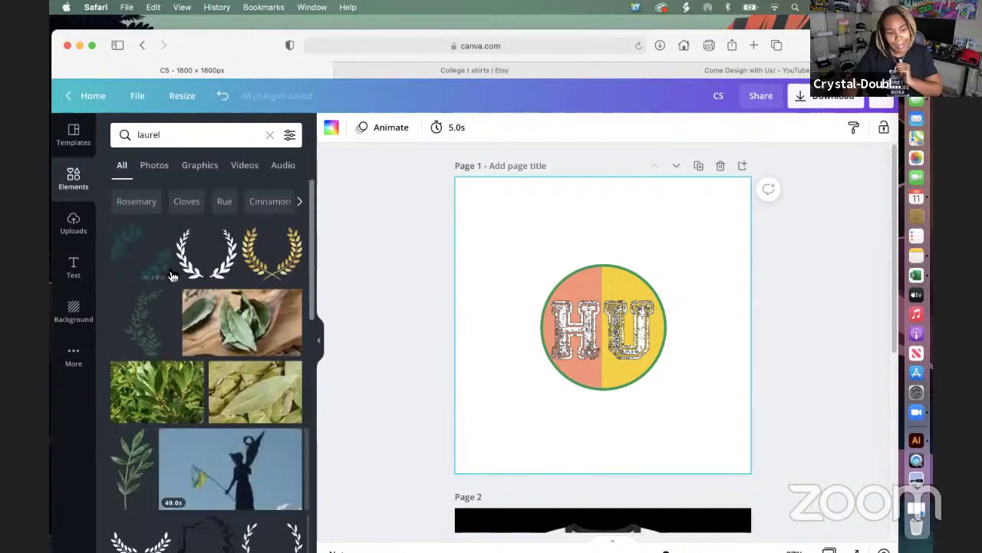
Add the white laurel wreath, enlarge it around the HU emblem, and recolour it with the document's green.
click(198, 272)
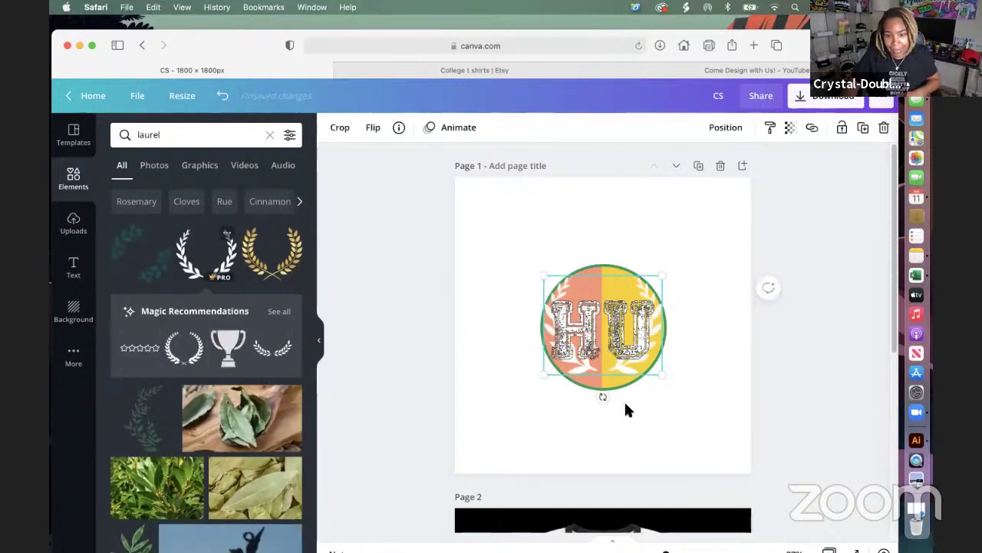
drag(731, 481, 718, 465)
drag(621, 384, 654, 396)
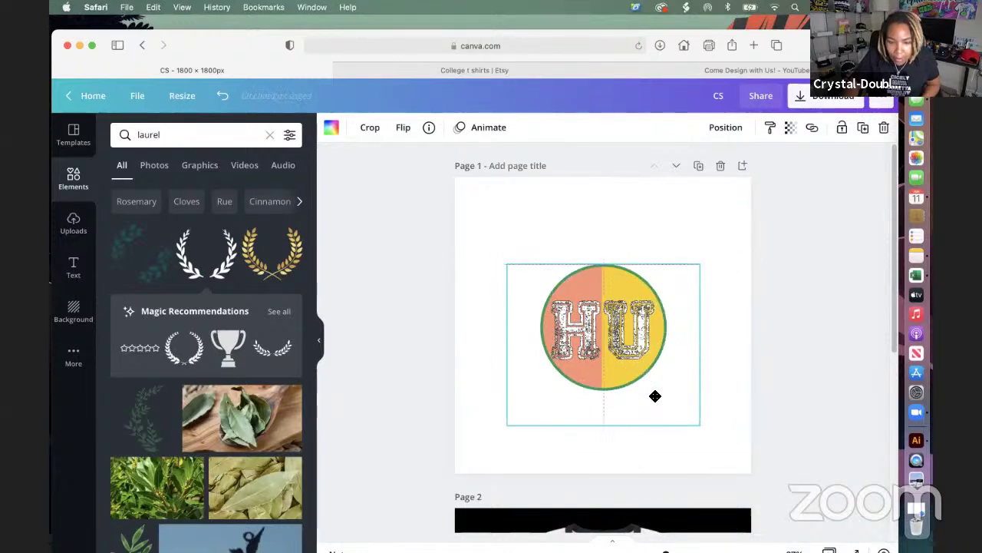
click(331, 127)
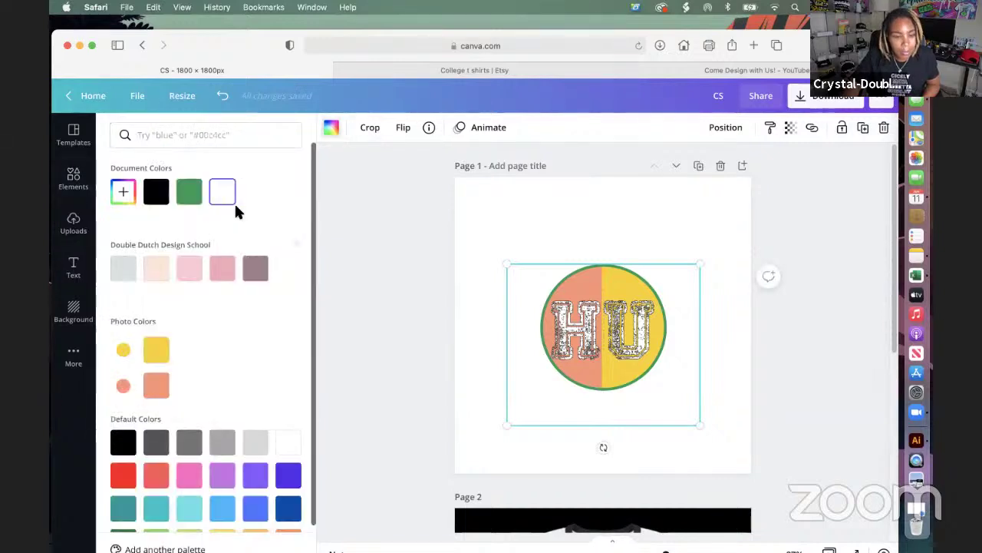
click(189, 191)
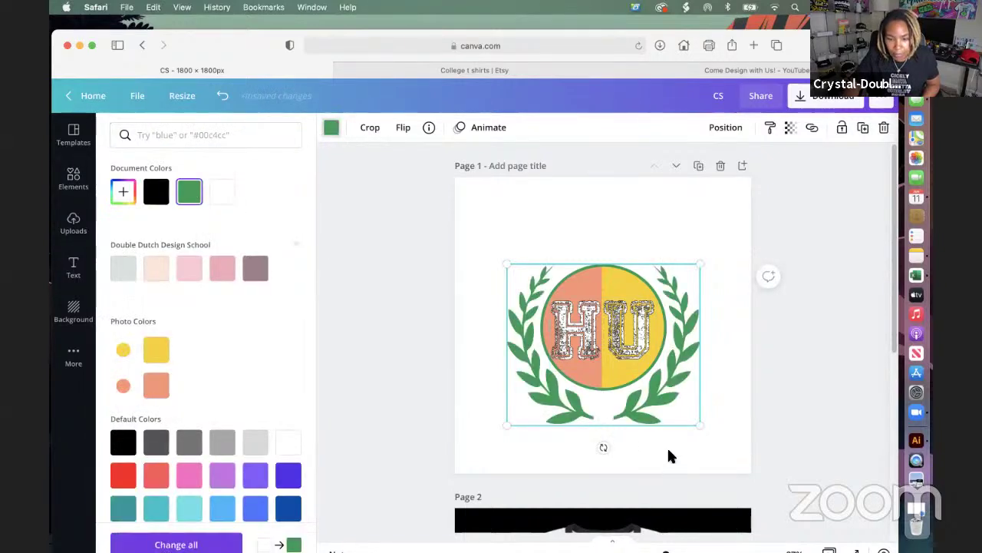
Move the laurel wreath down clear of the emblem, and enlarge and reposition the circle, outline and HU lettering together.
drag(696, 427, 693, 509)
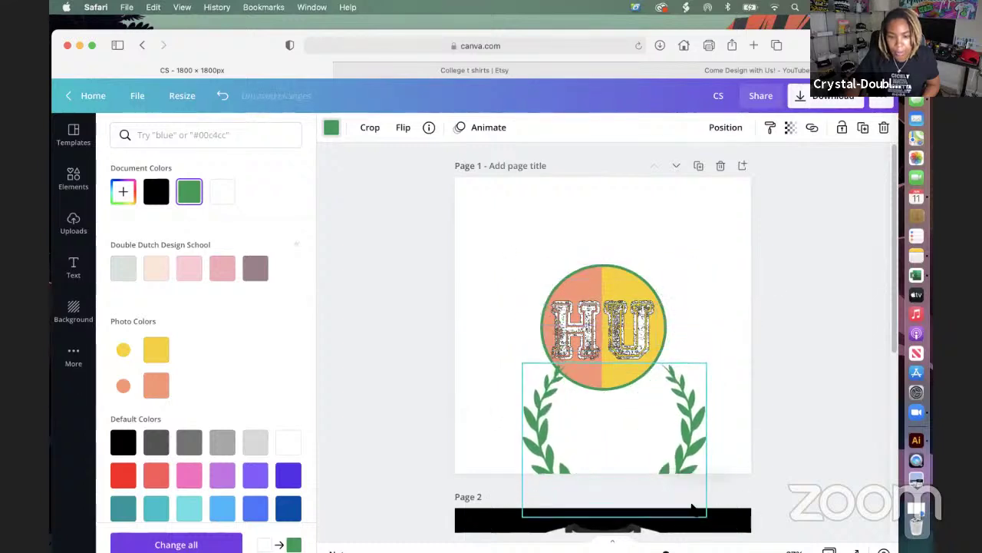
drag(721, 330, 486, 221)
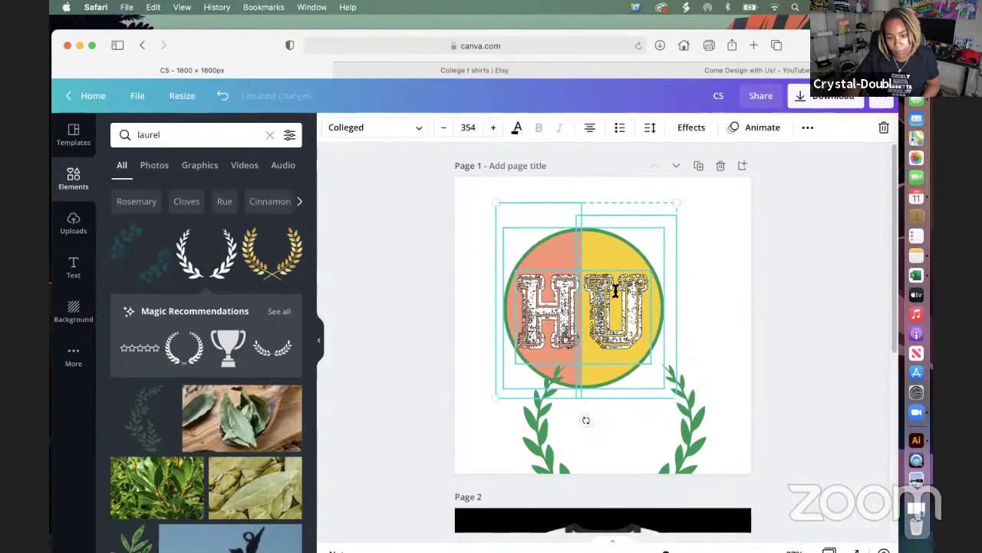
drag(588, 421, 635, 290)
Try the green laurel wreath higher up around the lower half of the enlarged emblem, and delete it.
click(690, 434)
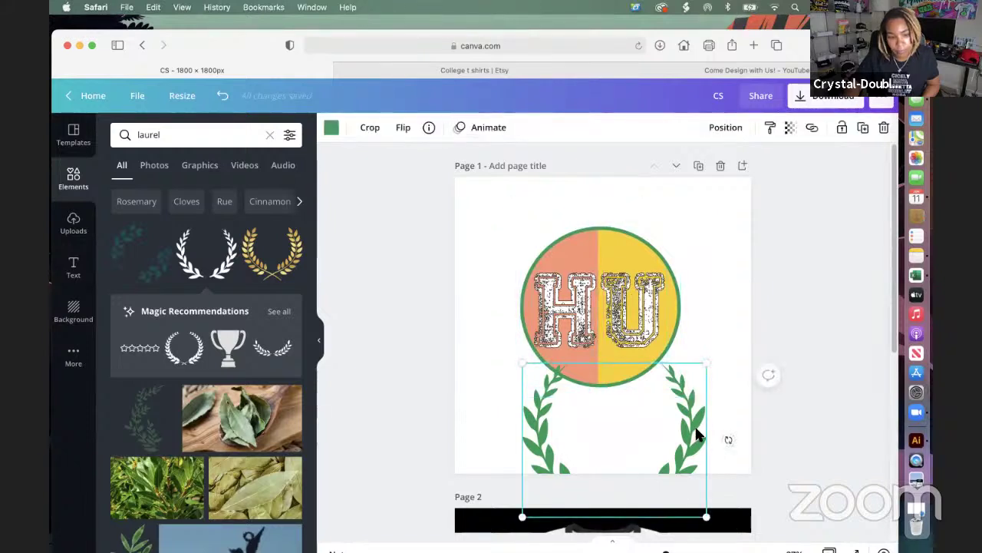
click(693, 453)
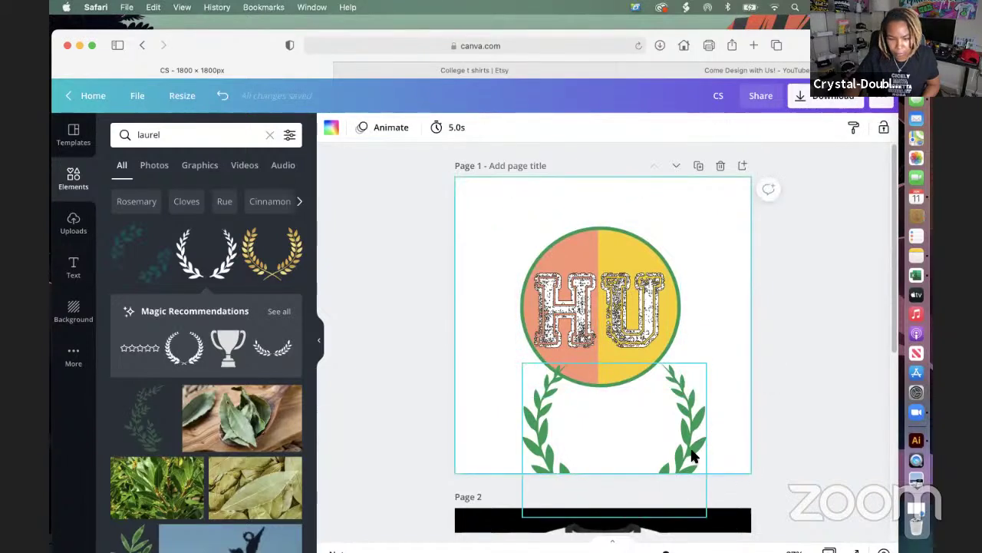
click(686, 434)
drag(686, 434, 673, 392)
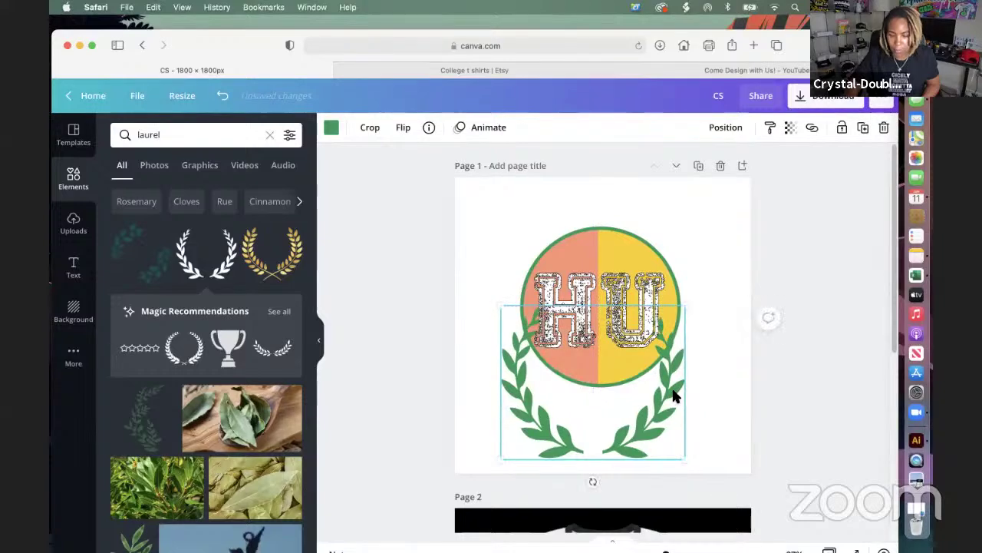
key(Delete)
Limit the laurel results to graphics, add the wide, open laurel wreath, and move it to the bottom of the HU circle.
scroll(203, 337, down, 5)
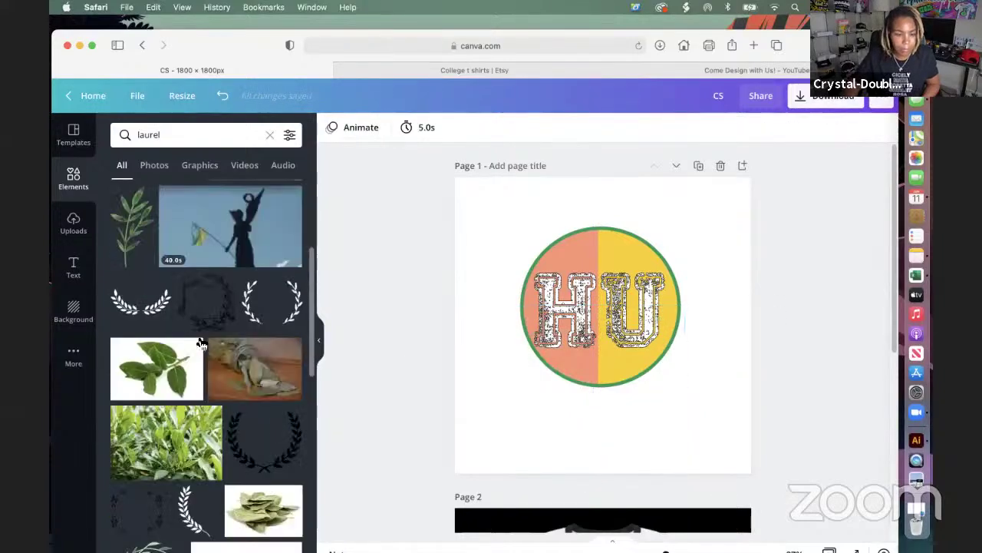
click(149, 165)
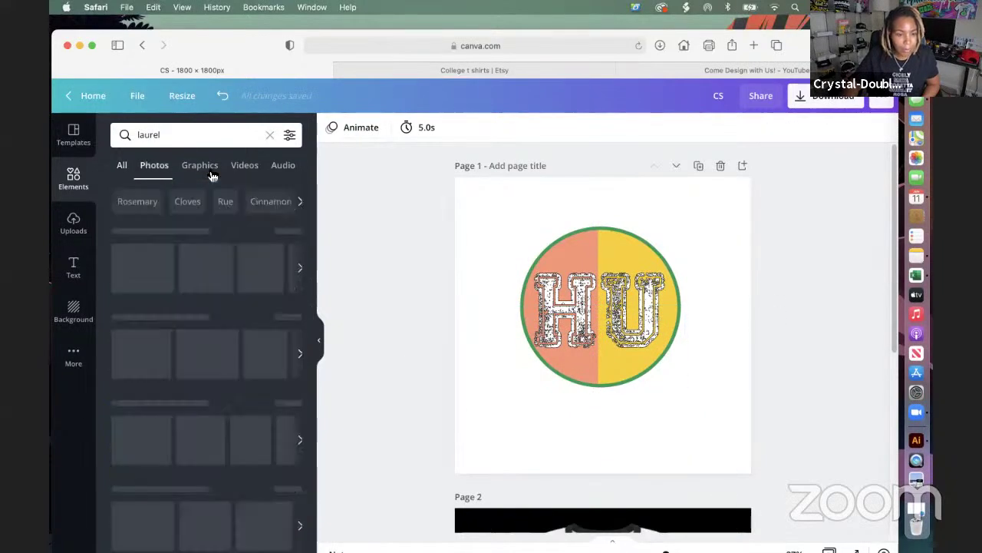
click(211, 169)
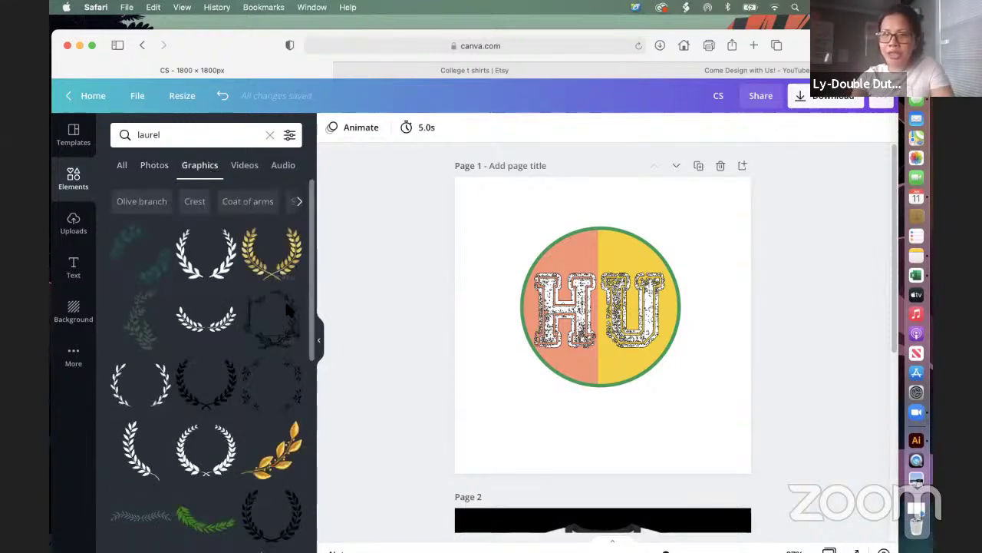
click(201, 322)
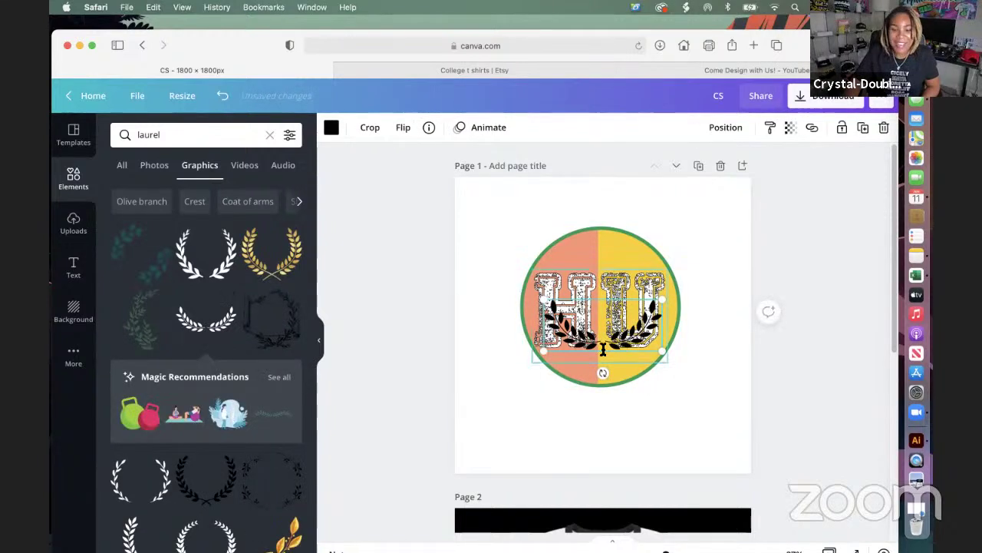
click(605, 347)
click(610, 362)
drag(611, 362, 600, 415)
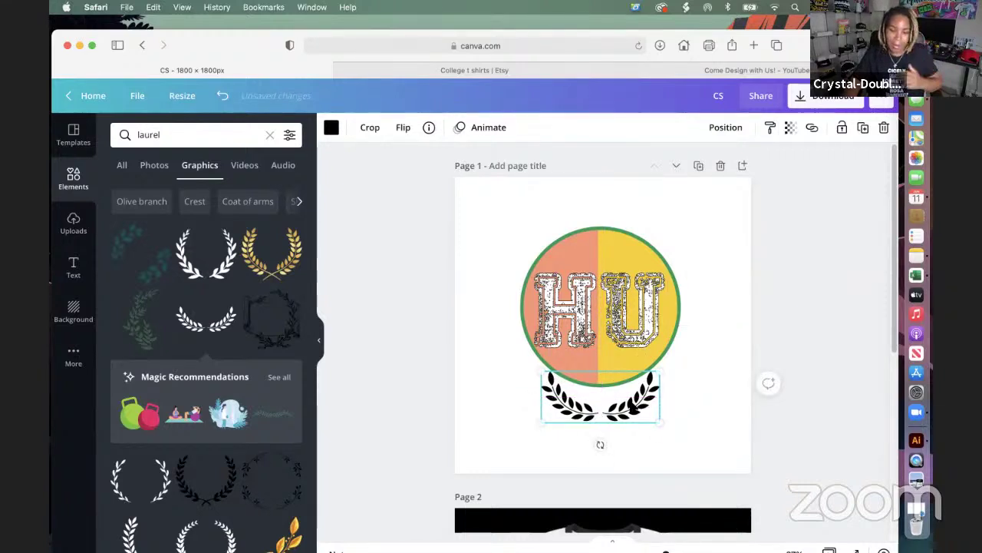
Enlarge the black laurel wreath to wrap around the lower half of the HU circle and centre it on the emblem.
drag(661, 372, 721, 342)
drag(506, 329, 504, 326)
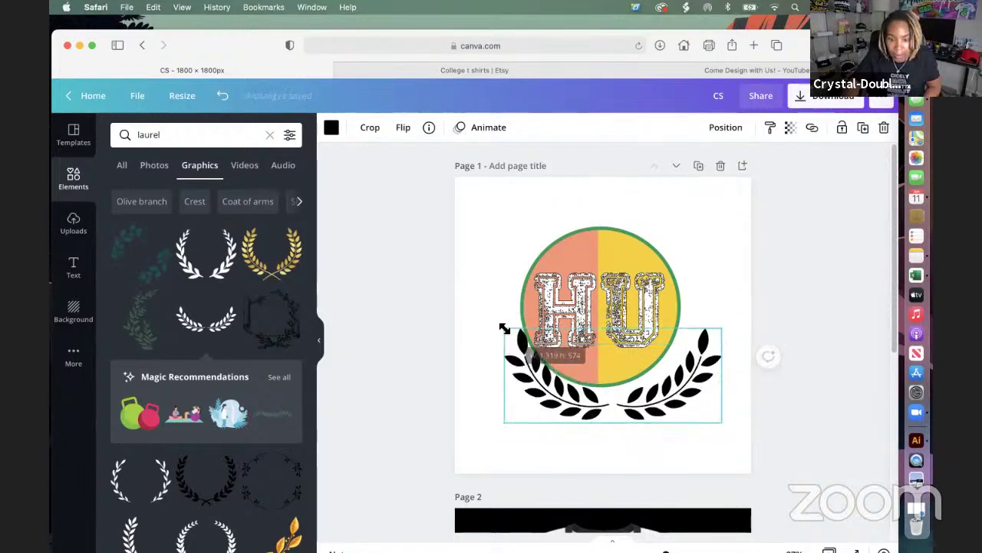
drag(663, 414, 648, 408)
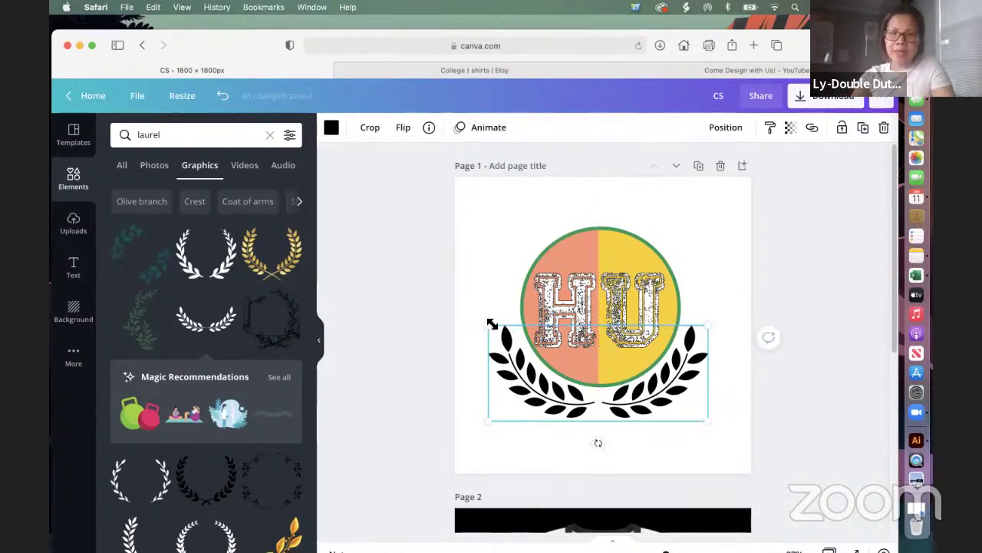
drag(492, 323, 499, 329)
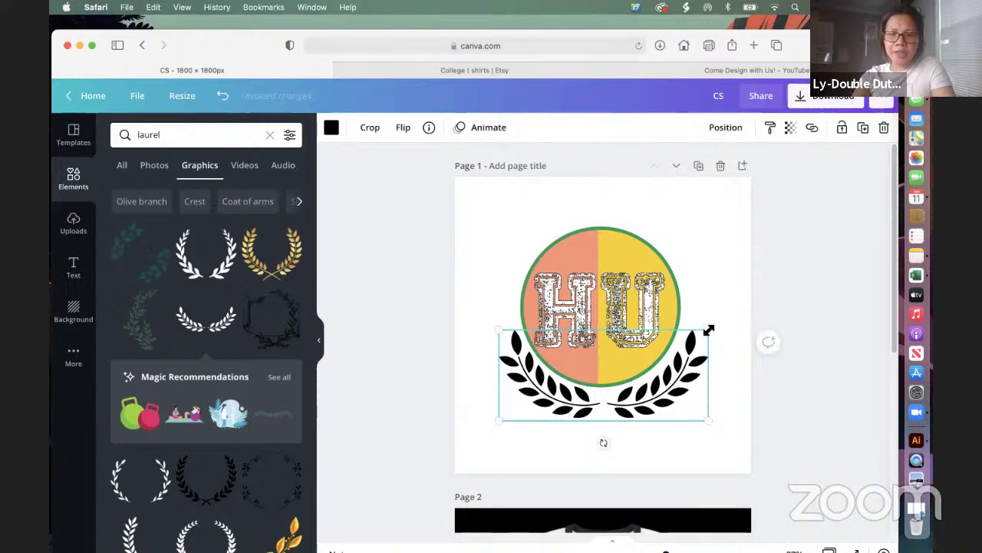
drag(708, 330, 700, 334)
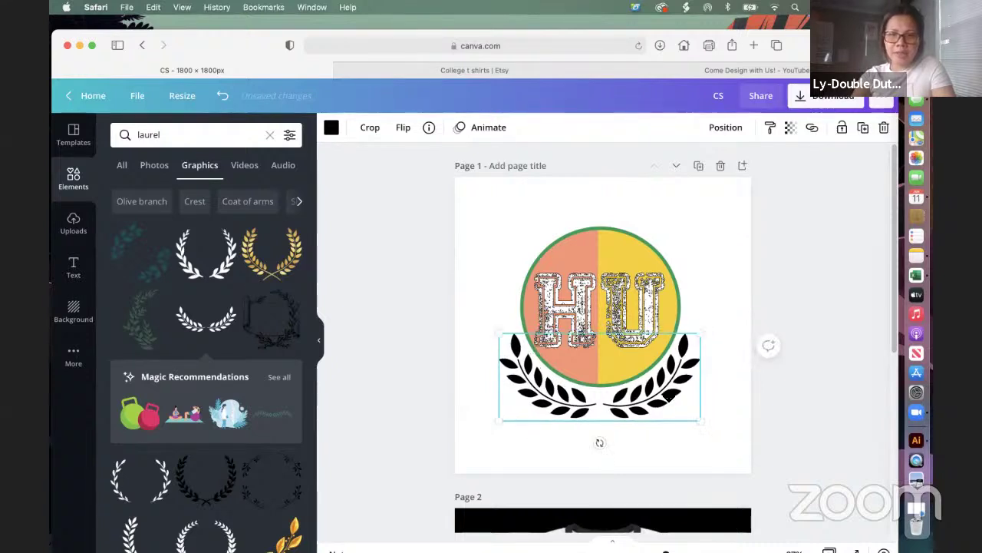
drag(669, 397, 669, 400)
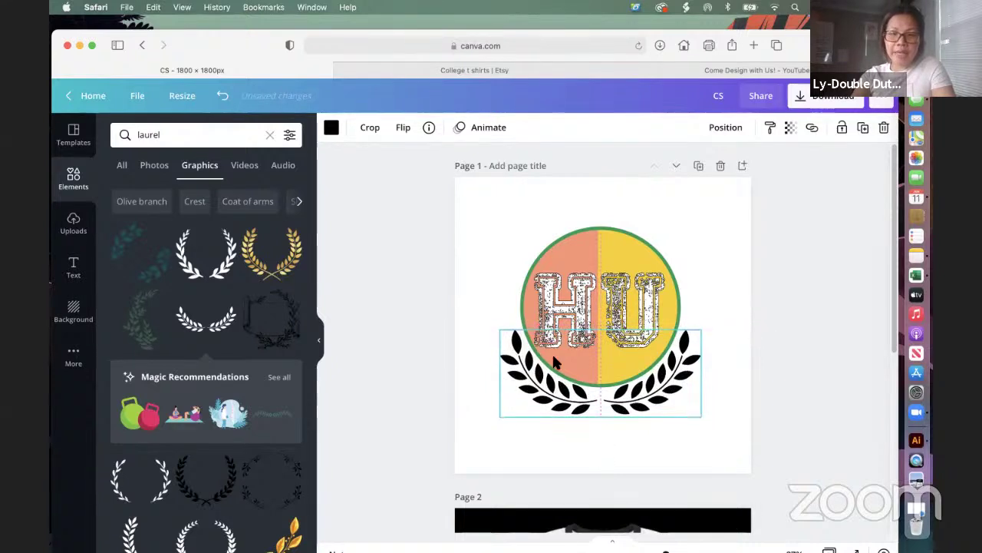
Recolour the new laurel wreath with the document's green.
click(331, 128)
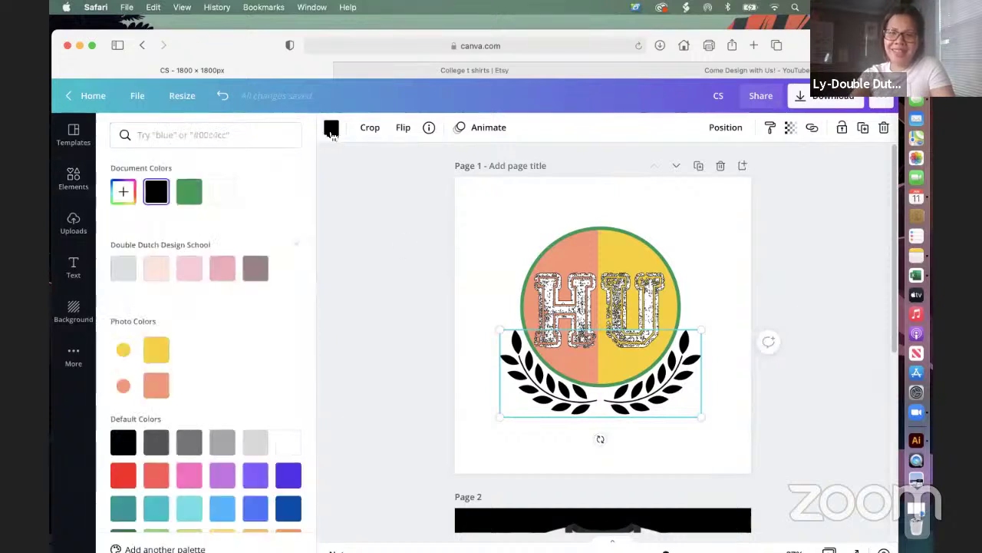
click(200, 196)
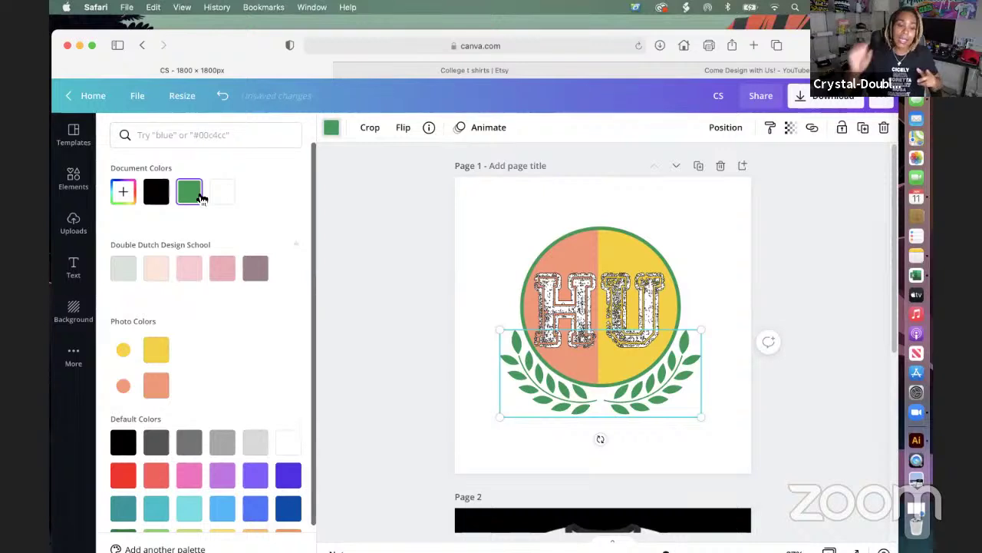
click(406, 248)
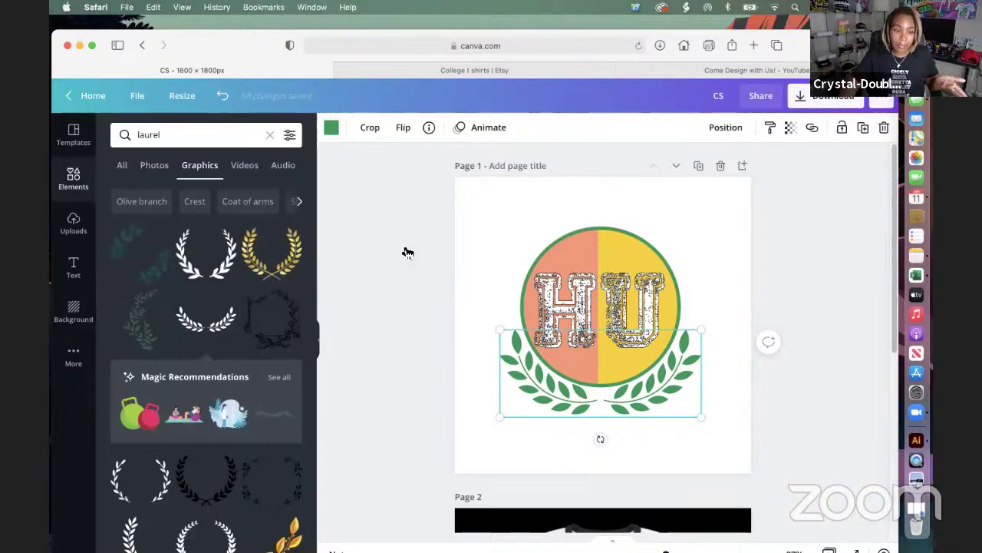
click(161, 237)
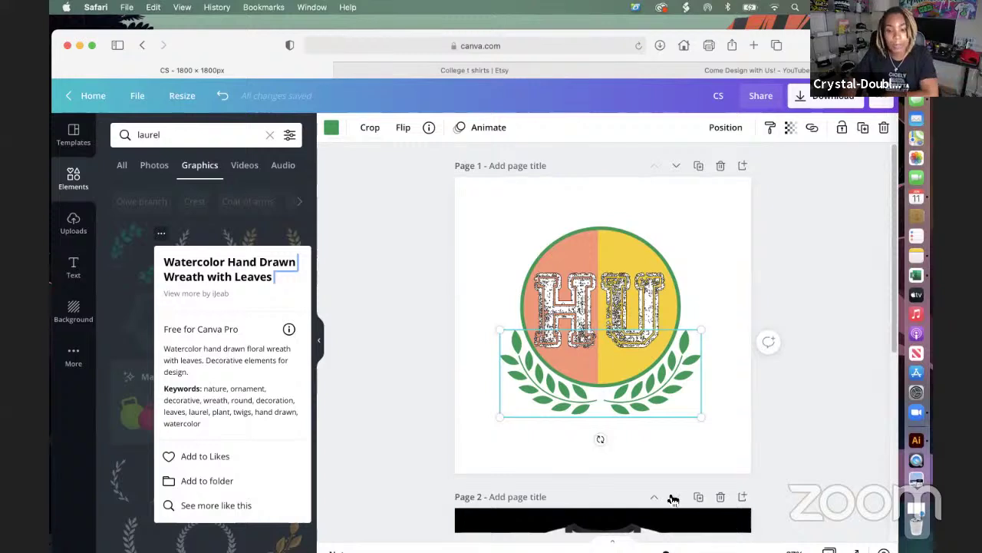
click(714, 454)
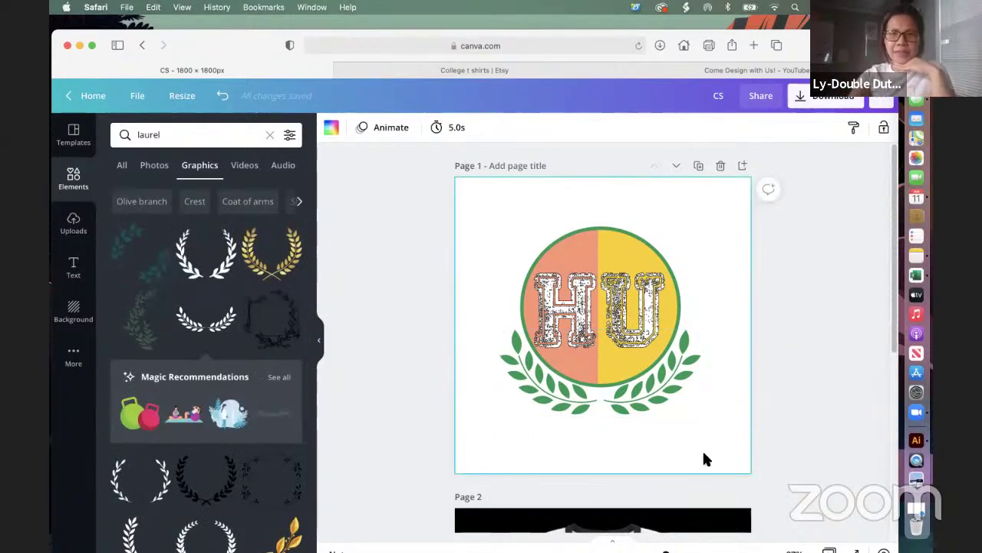
Add a heading to page 1 reading "HUSTLE UNIVERSITY".
click(74, 265)
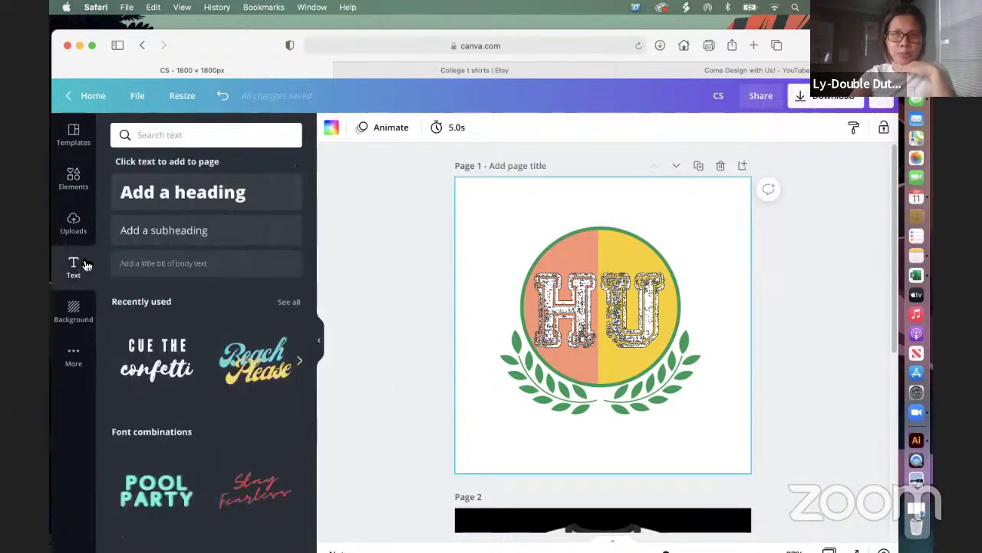
click(182, 198)
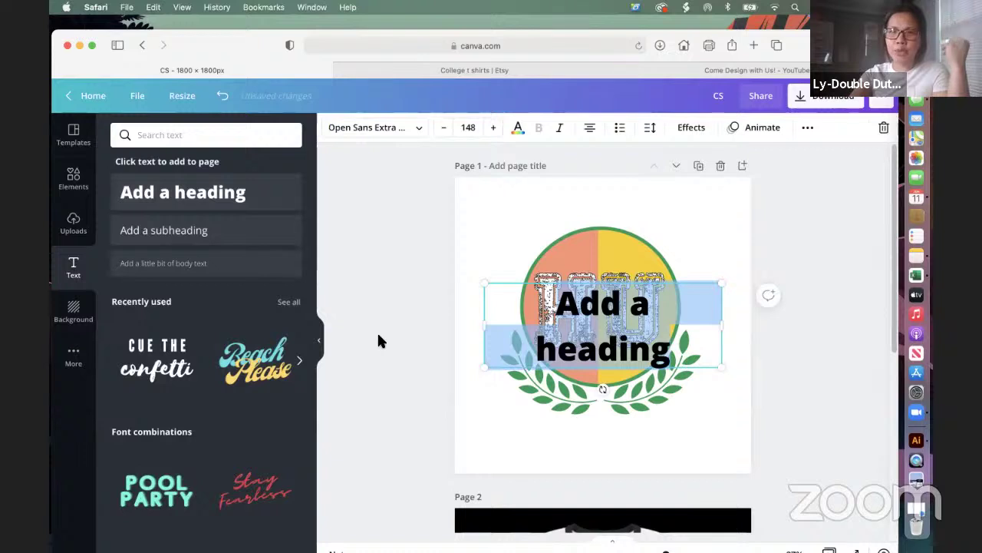
text(HUT)
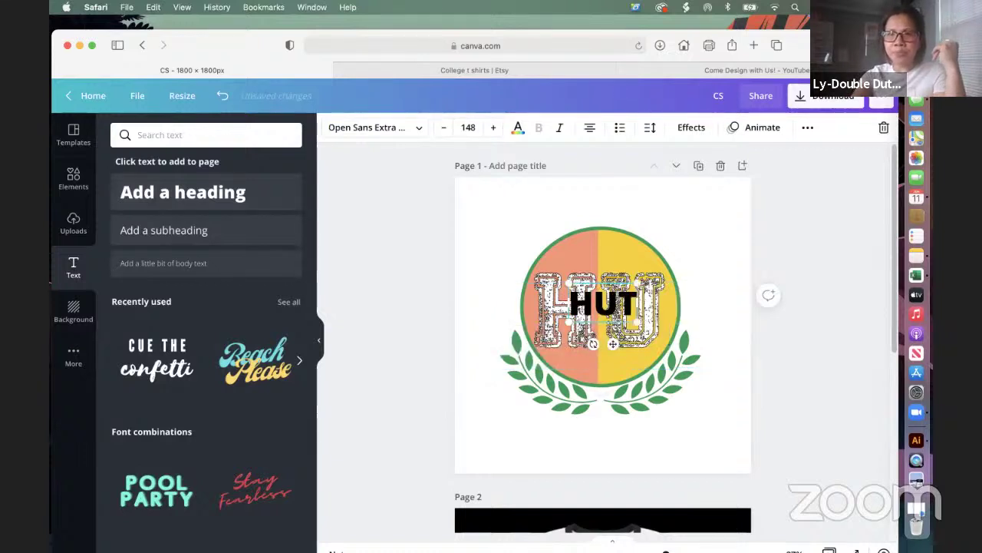
key(BackSpace)
text(STLE)
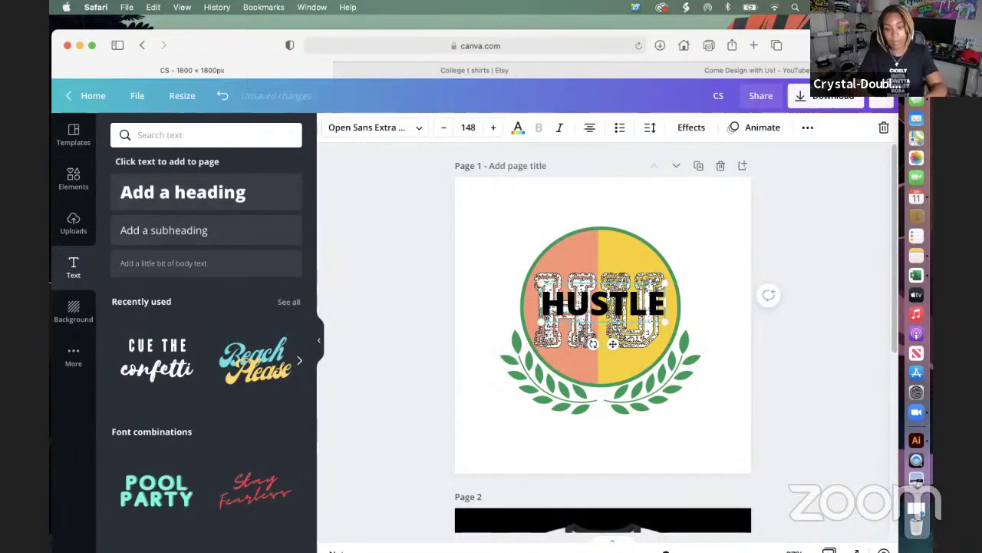
text( UN)
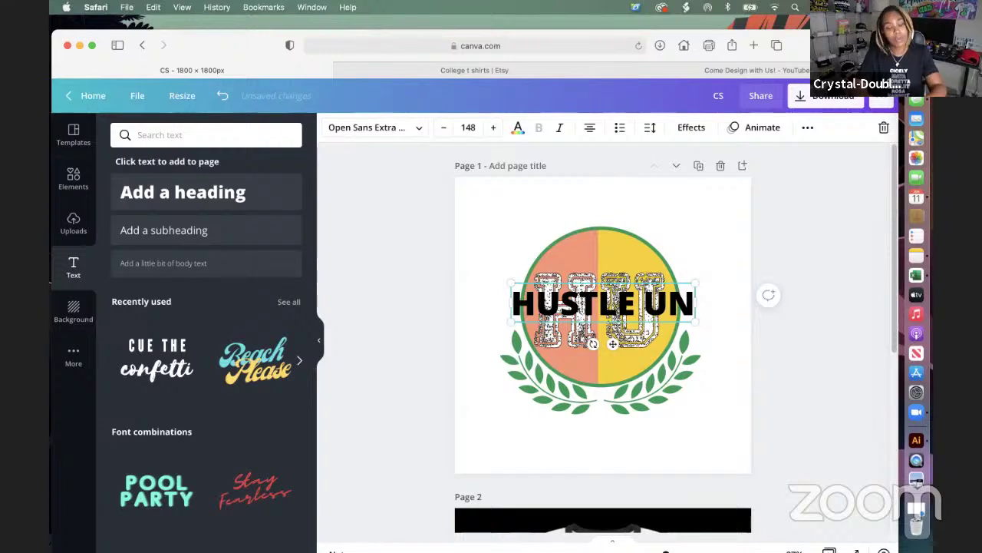
text(IVE)
key(BackSpace)
text(VERS)
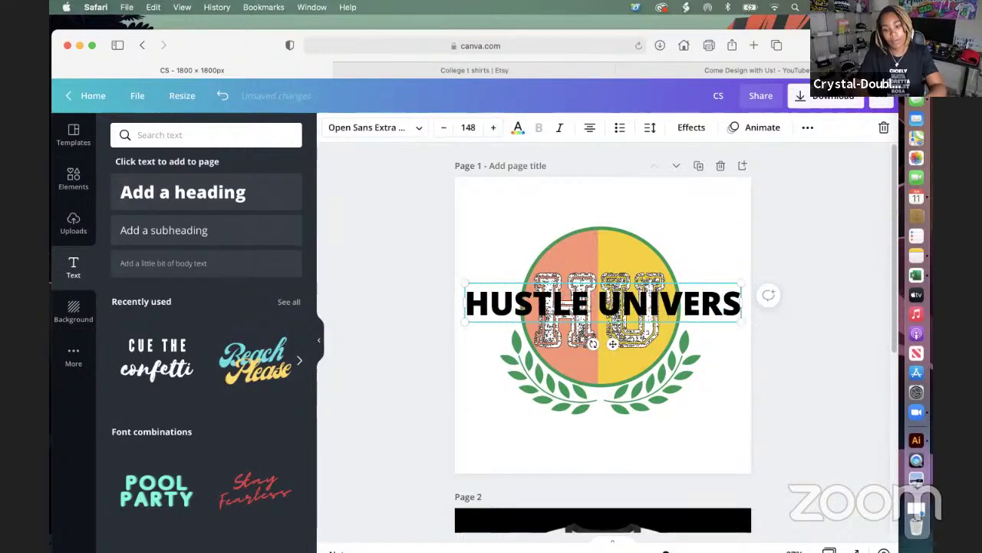
text(ITY)
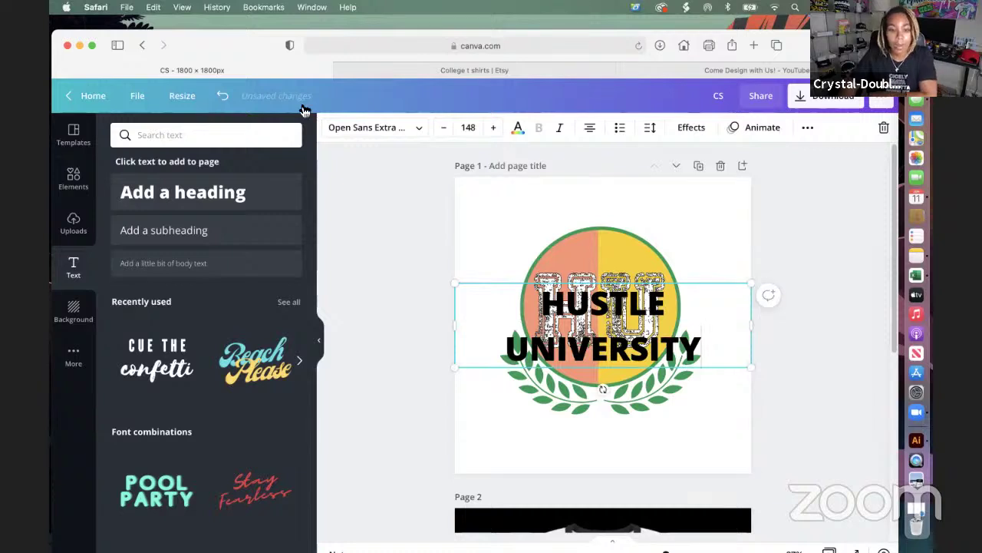
Change the HUSTLE UNIVERSITY heading's font to Playfair Display SC and reduce its size to 134 so it fits on one line.
click(418, 130)
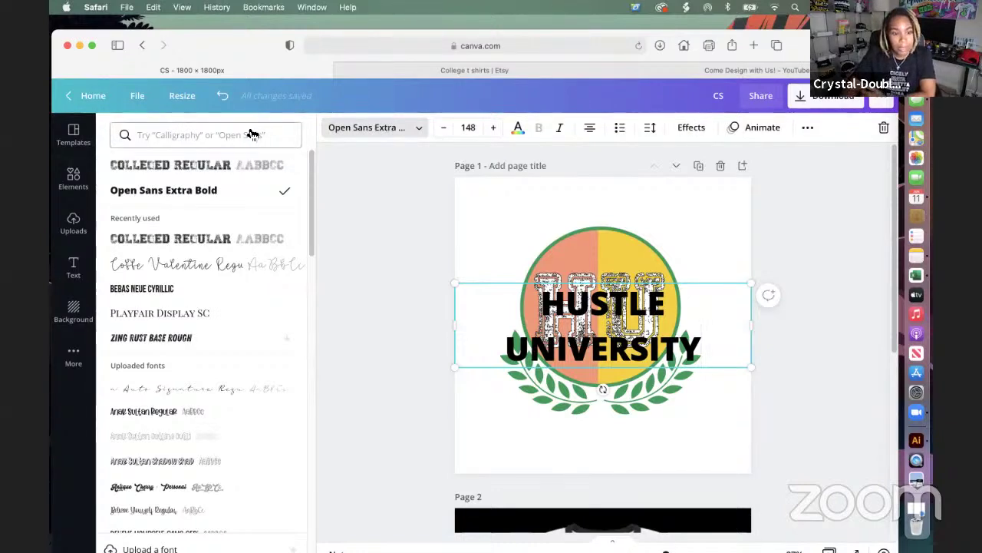
click(213, 321)
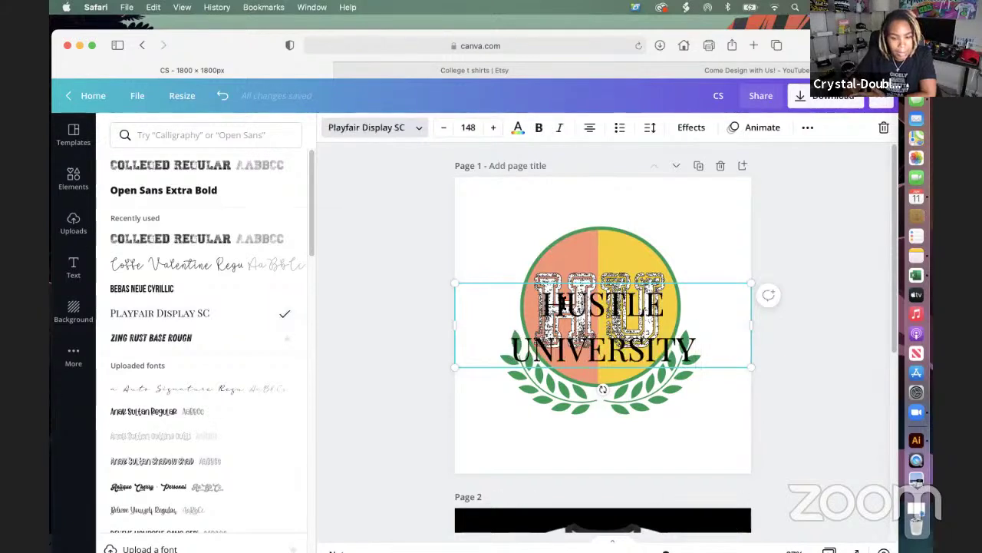
click(445, 128)
click(444, 129)
click(444, 128)
click(444, 128)
click(444, 128)
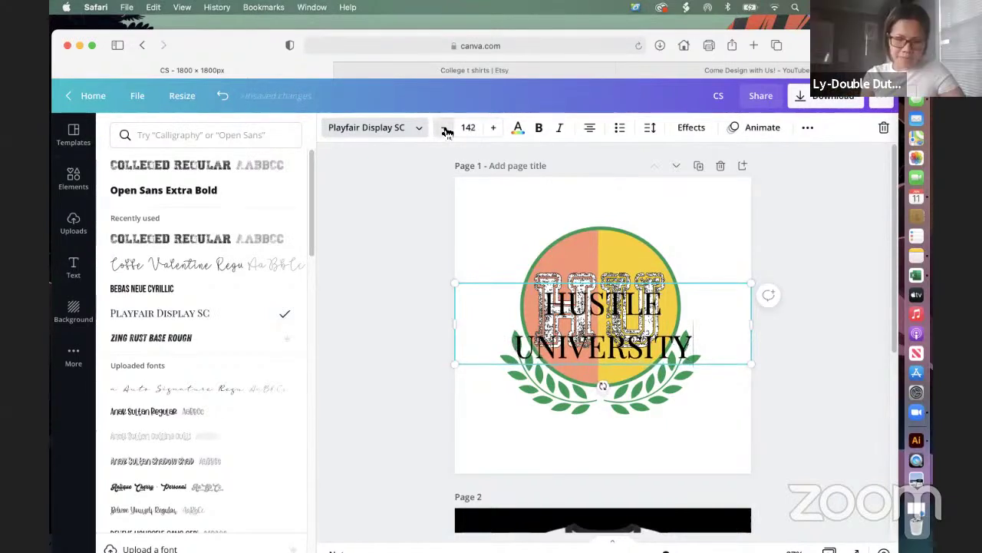
click(444, 128)
click(444, 128)
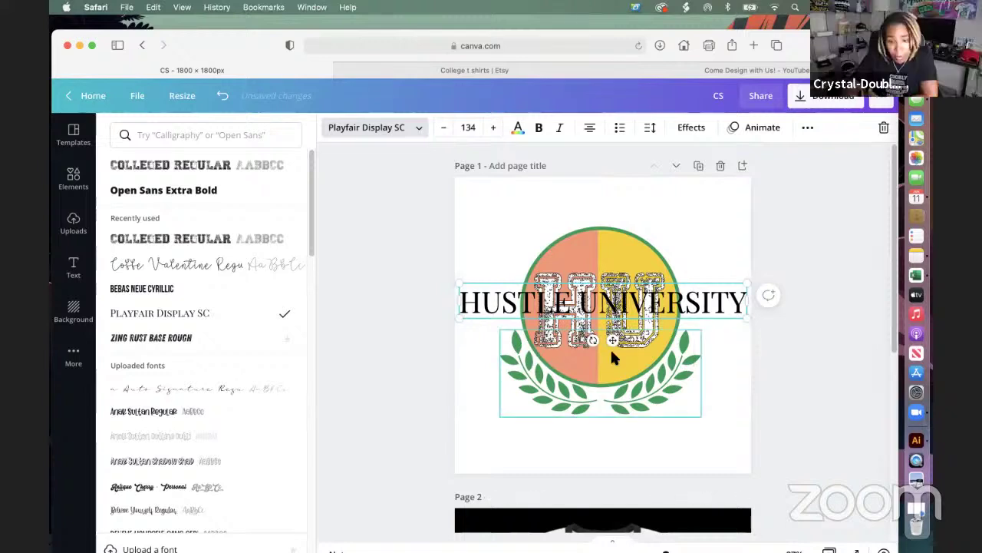
Move the HUSTLE UNIVERSITY text below the laurel wreath and reduce its font size to 123.
drag(612, 345, 616, 476)
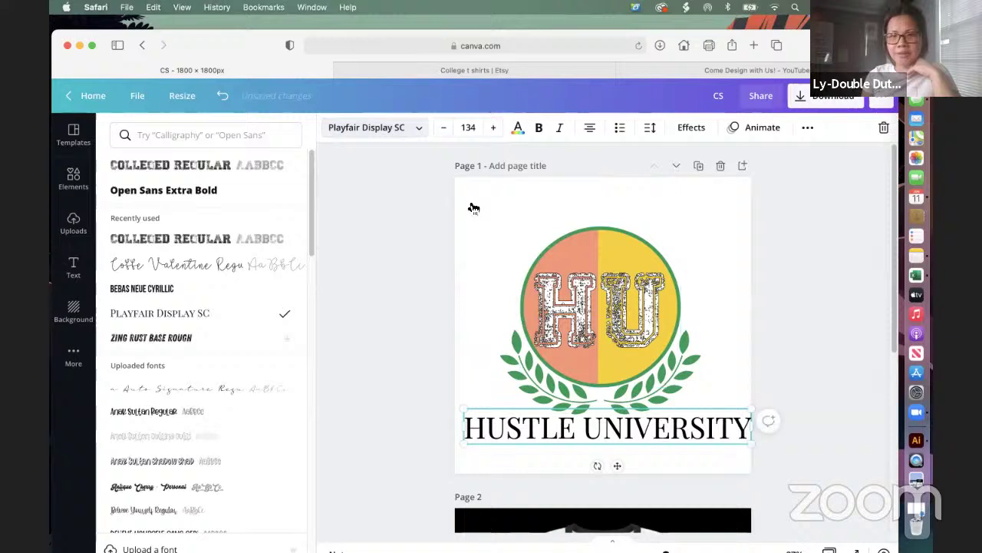
click(442, 130)
click(442, 131)
click(442, 131)
click(442, 131)
click(442, 131)
click(442, 130)
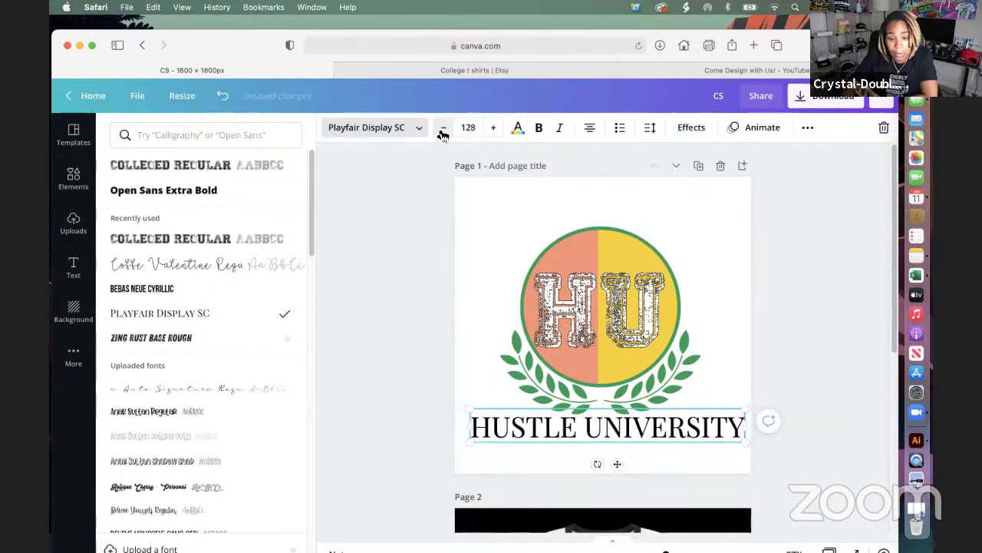
click(442, 130)
click(442, 130)
click(442, 130)
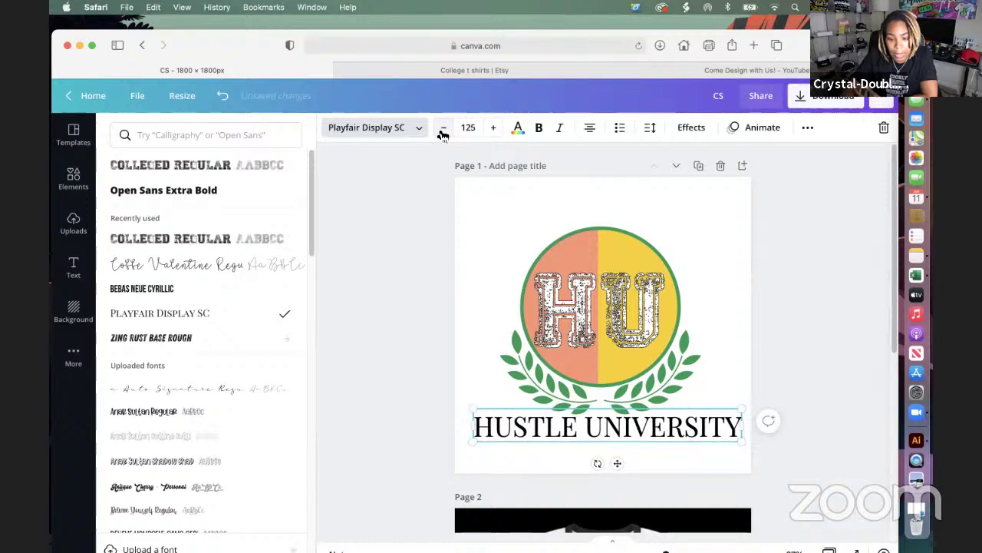
click(442, 131)
click(442, 131)
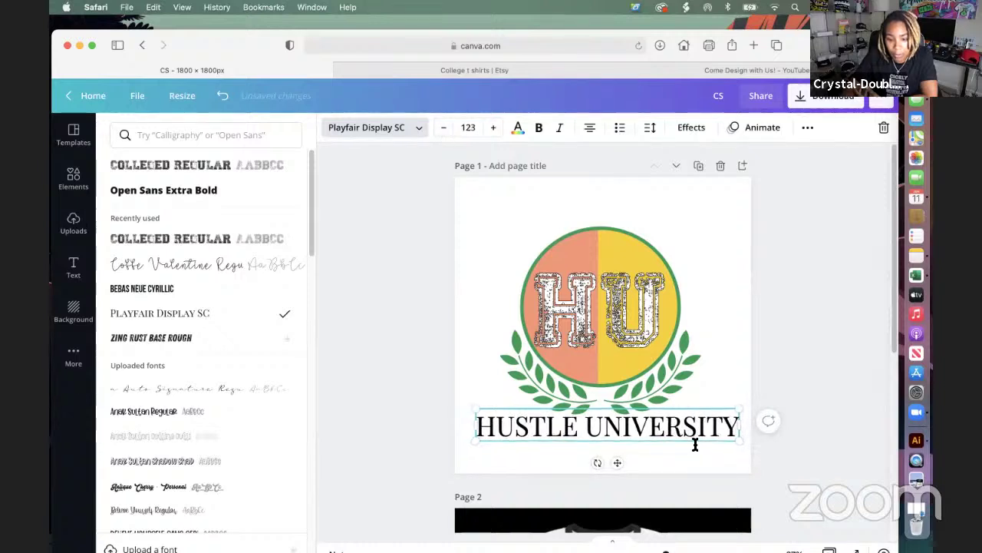
Centre the HUSTLE UNIVERSITY text beneath the emblem and apply the Hollow effect to it.
click(718, 432)
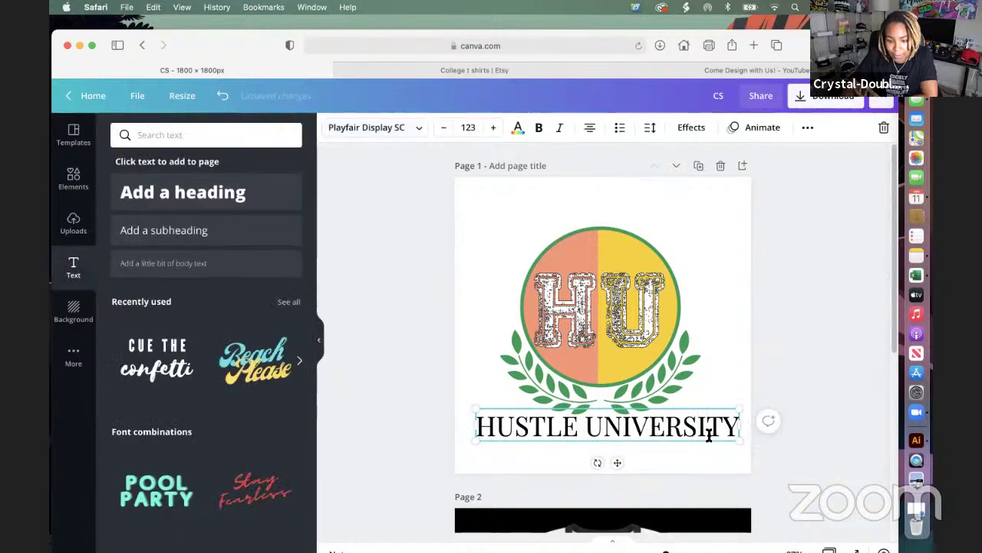
drag(700, 436, 683, 447)
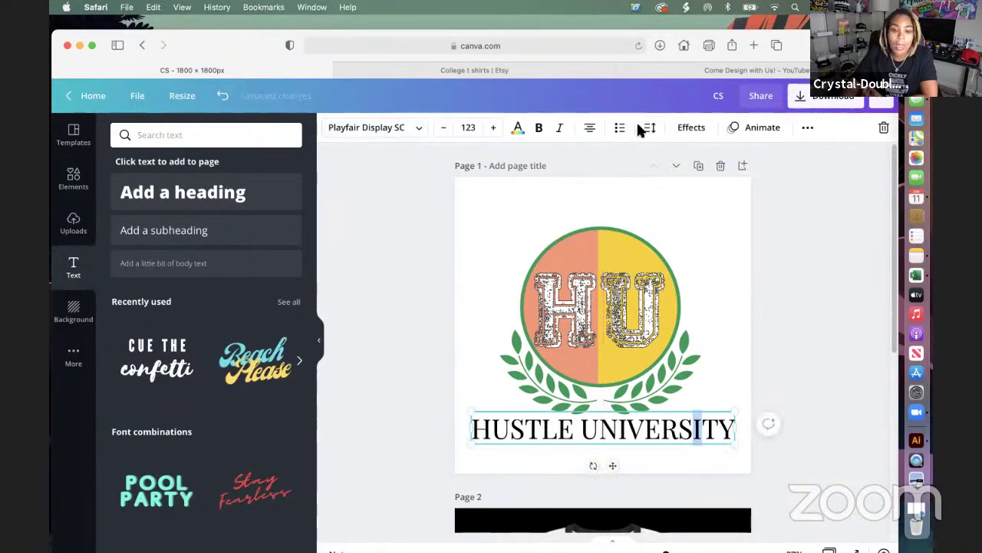
click(689, 127)
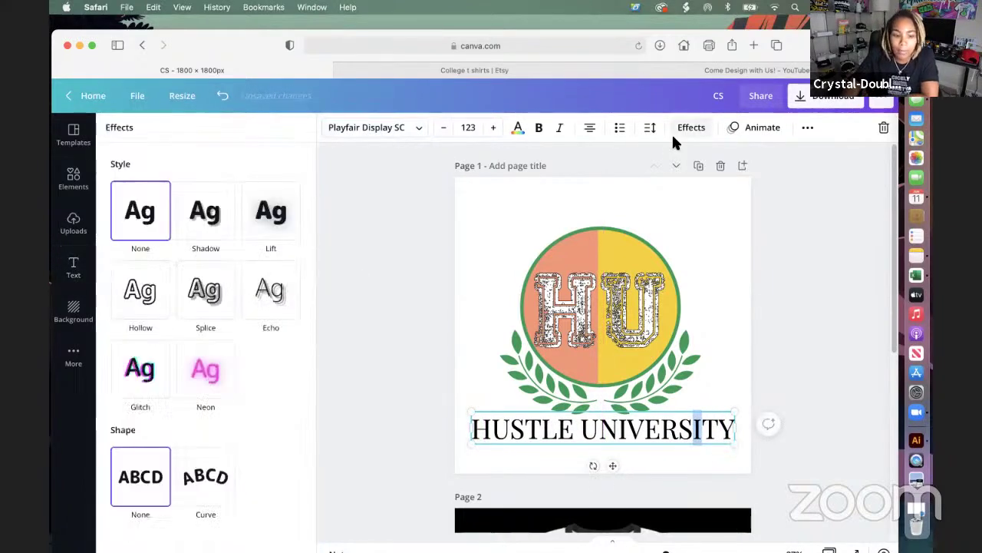
click(149, 296)
click(502, 198)
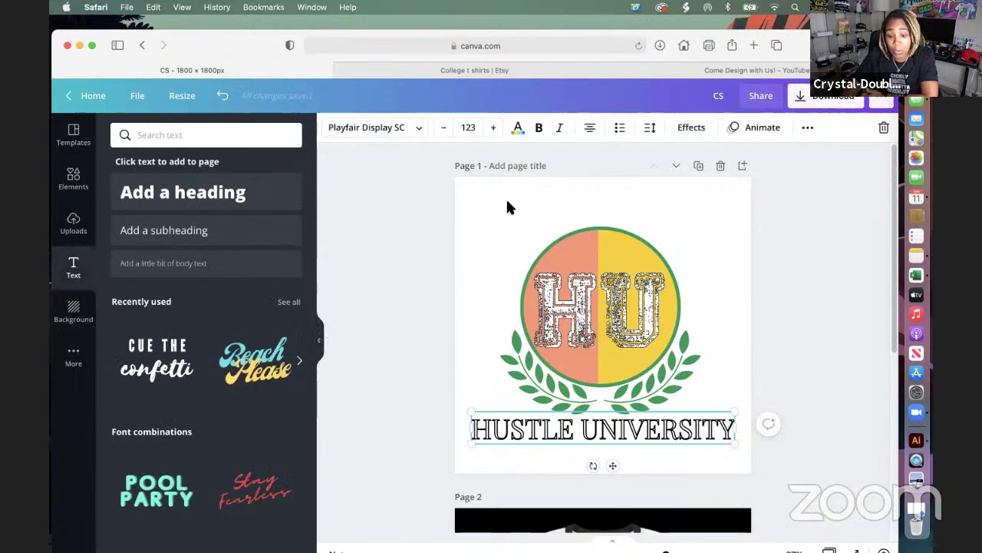
click(703, 457)
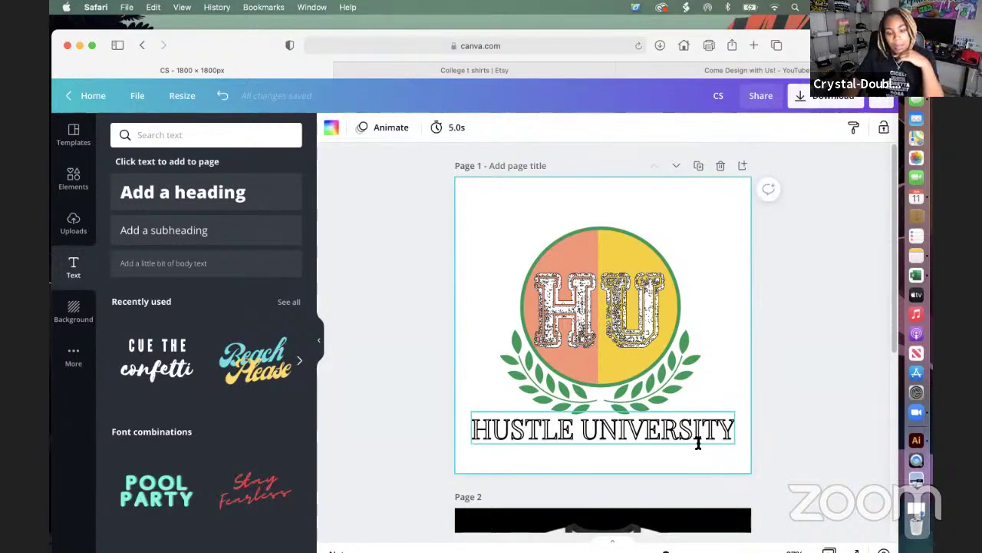
Move the HUSTLE UNIVERSITY text above the circular emblem and apply the Curve shape to it.
click(698, 444)
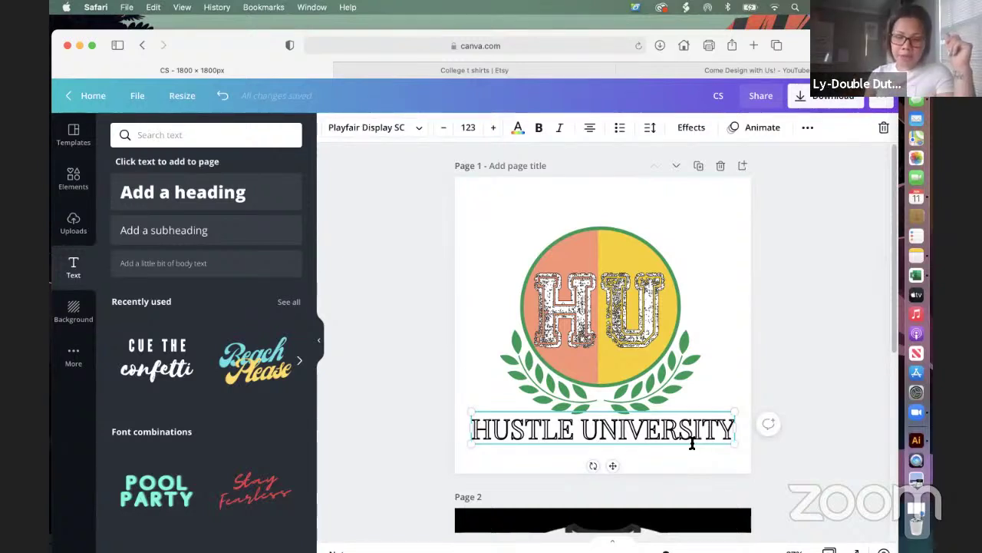
drag(689, 415, 694, 220)
click(695, 128)
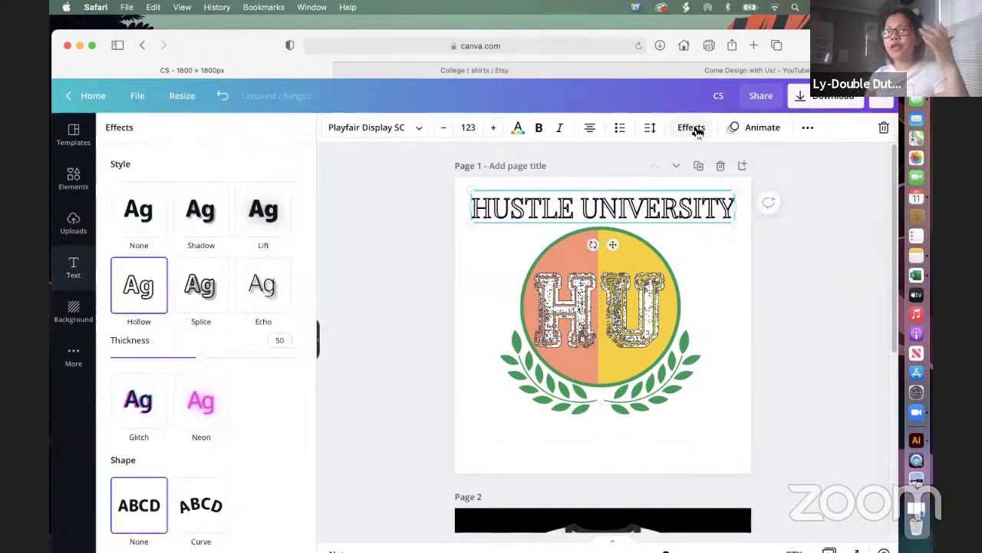
click(213, 512)
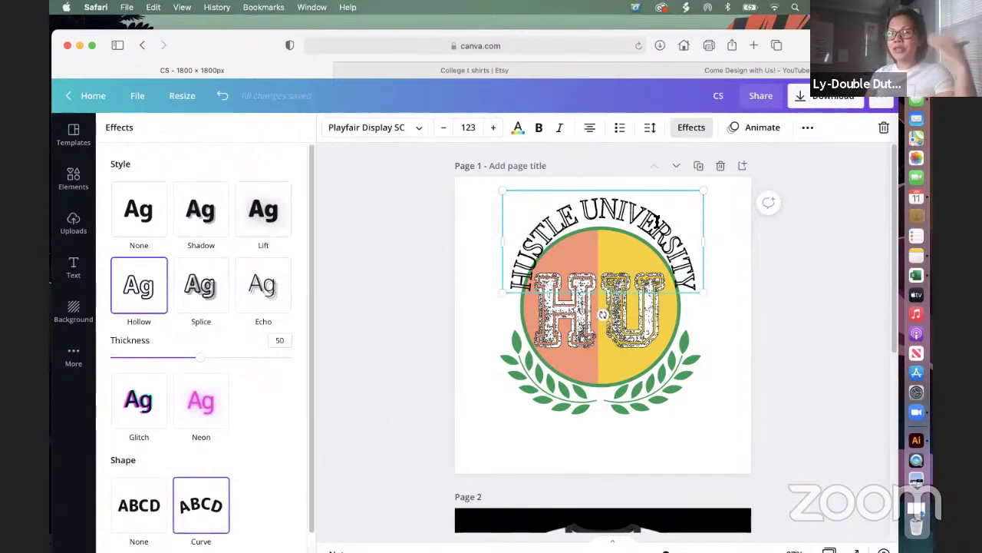
Set the HUSTLE UNIVERSITY text's curve to 67 and position the arc evenly around the upper half of the circle.
drag(656, 220, 653, 220)
scroll(205, 420, down, 2)
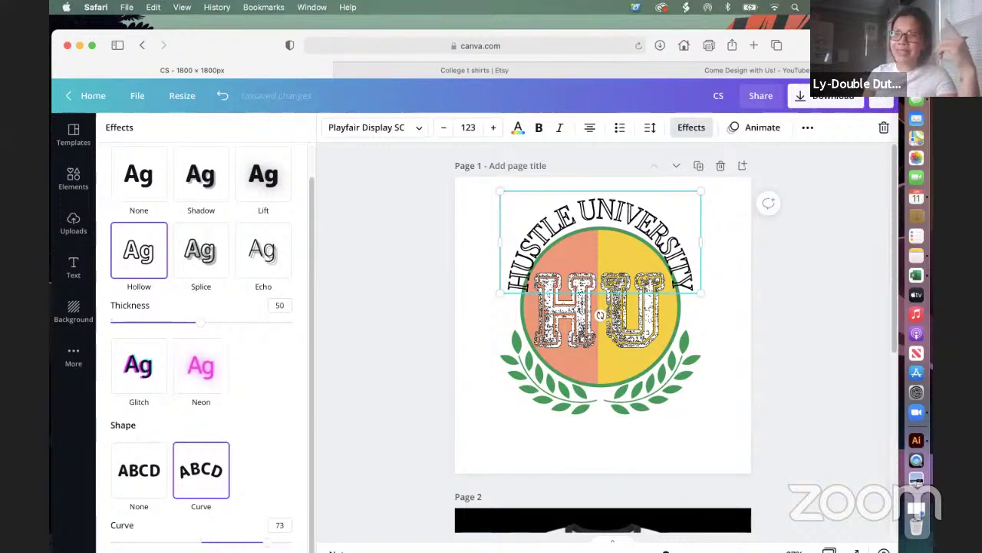
drag(264, 541, 263, 541)
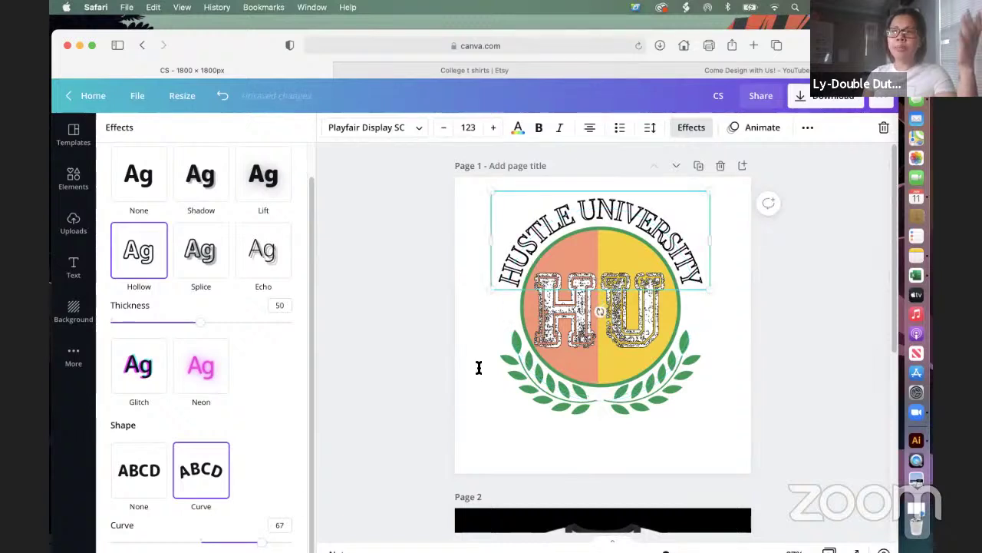
drag(639, 211, 644, 217)
Enlarge the green laurel wreath so it spans about the width of the curved HUSTLE UNIVERSITY text.
click(680, 384)
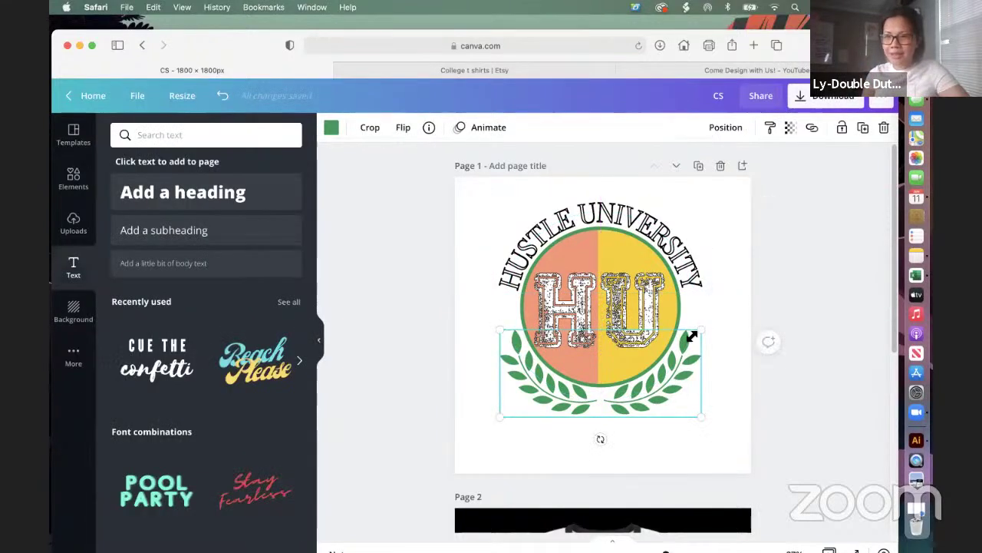
drag(701, 325, 703, 325)
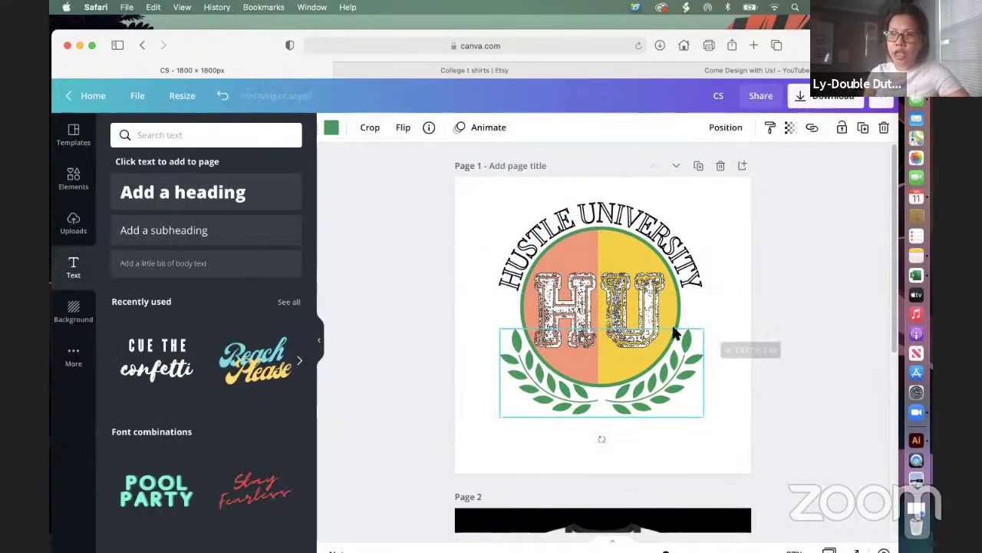
drag(496, 327, 486, 316)
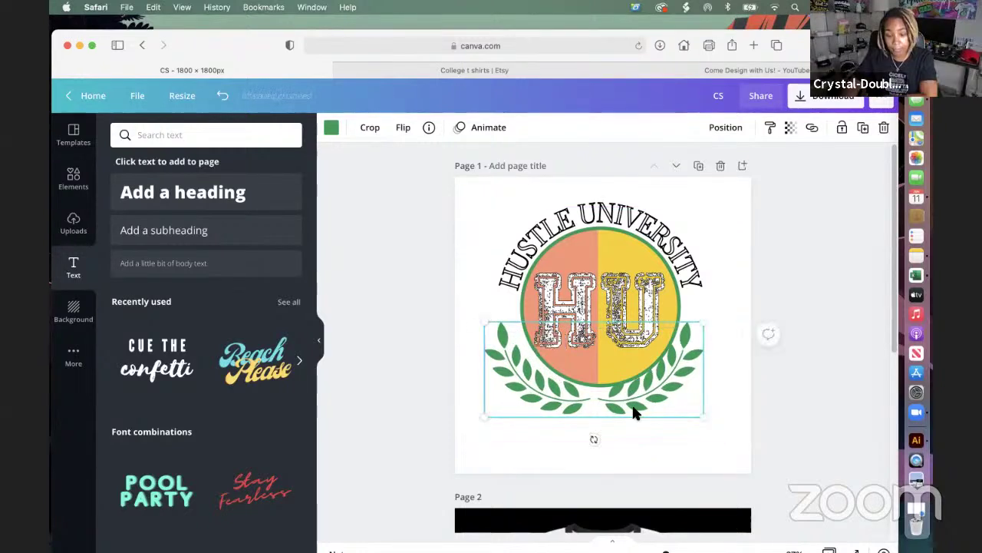
Centre the laurel wreath around the lower half of the circle and nudge it up slightly.
drag(634, 413, 639, 409)
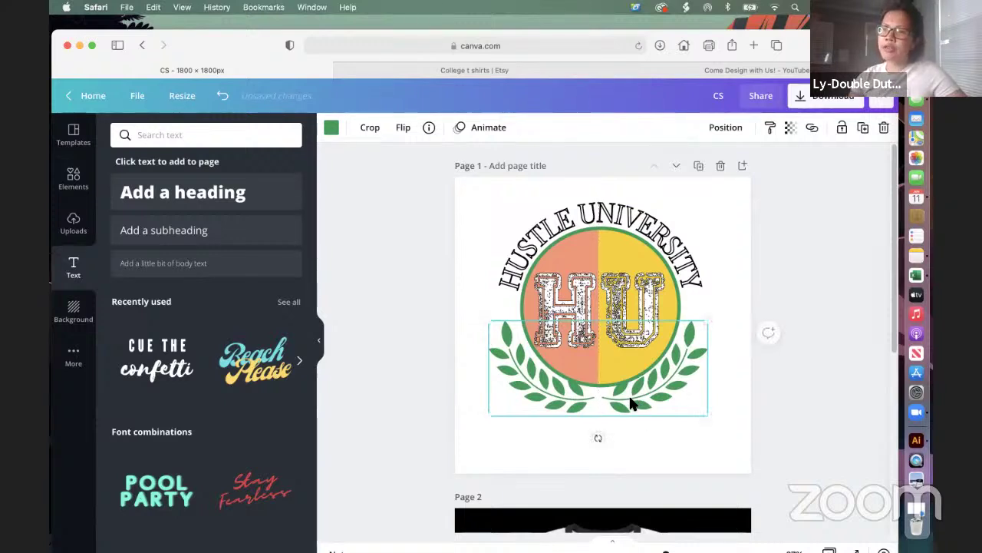
drag(630, 398, 631, 400)
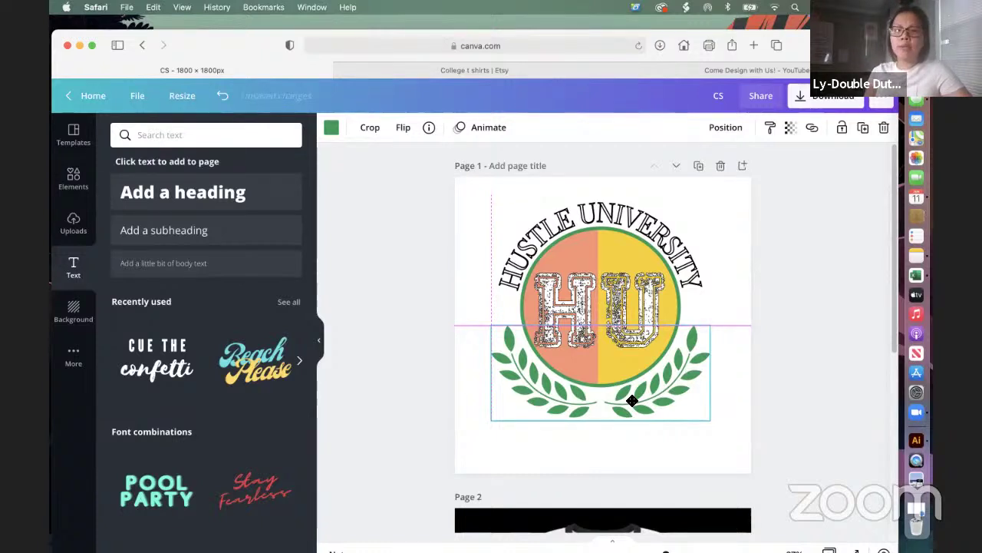
drag(632, 400, 631, 404)
key(Up)
key(Up)
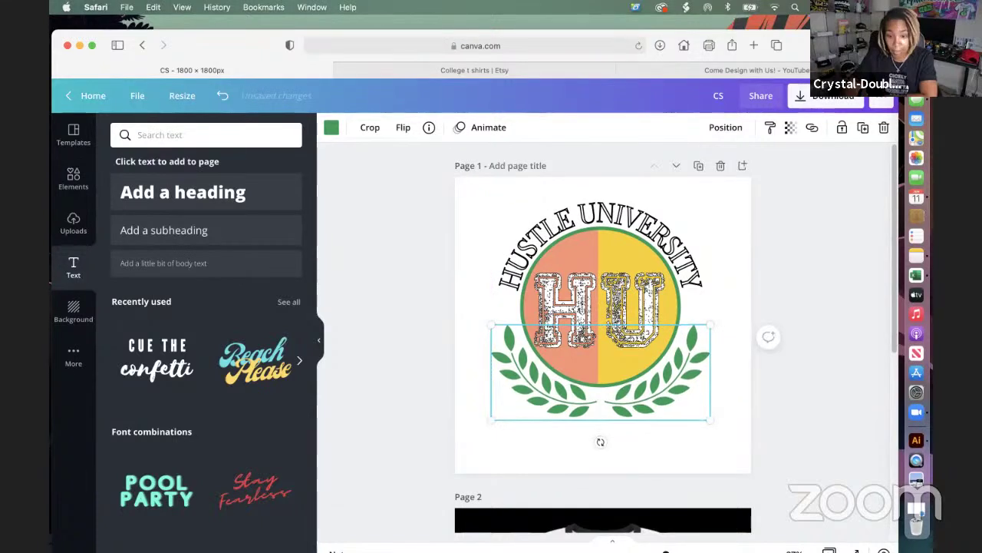
key(Up)
key(Up)
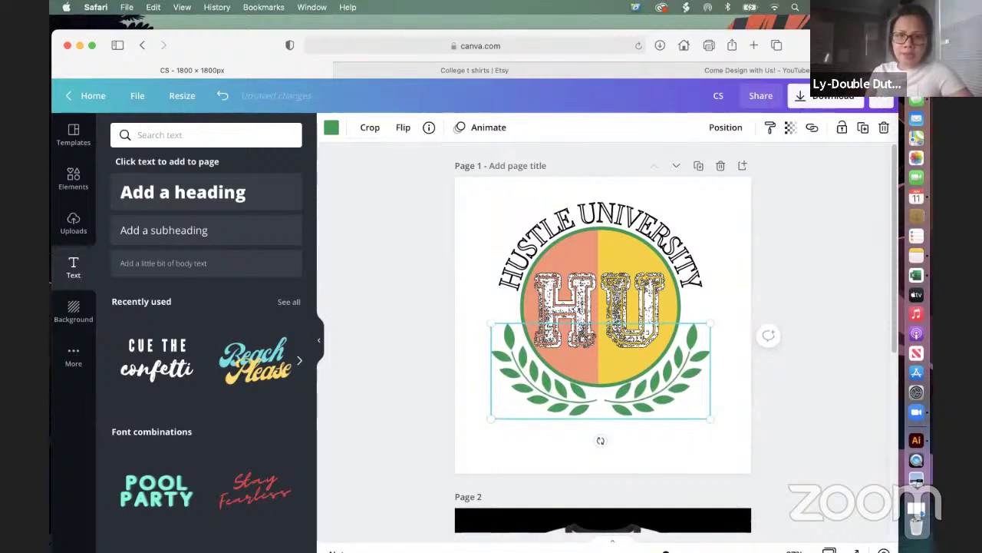
click(637, 461)
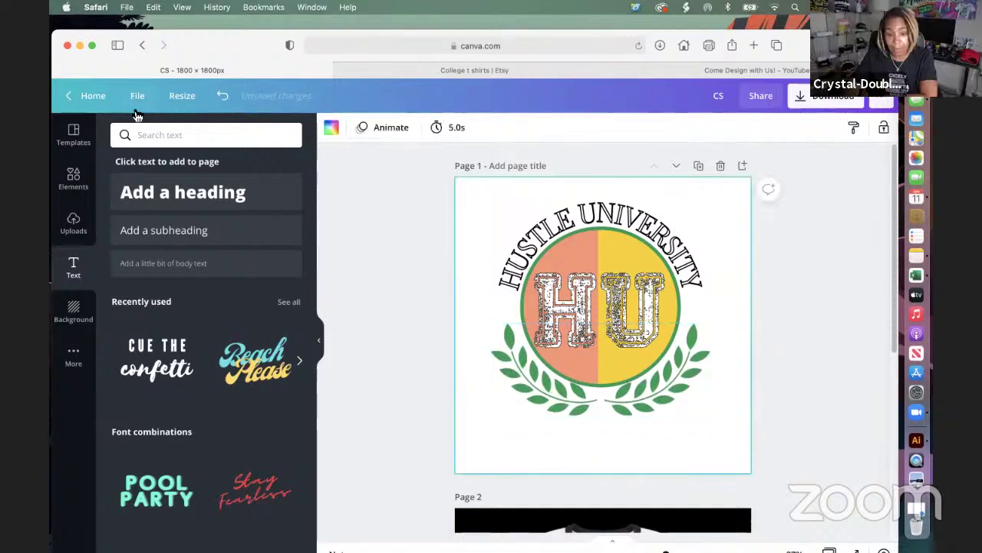
Search the elements for CIRCLE and add a solid circle to page 1.
click(78, 229)
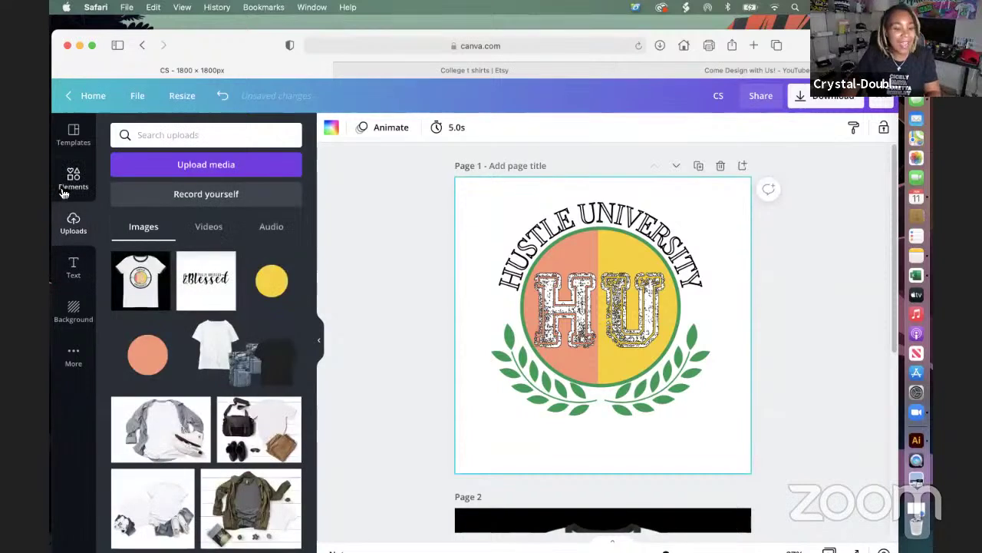
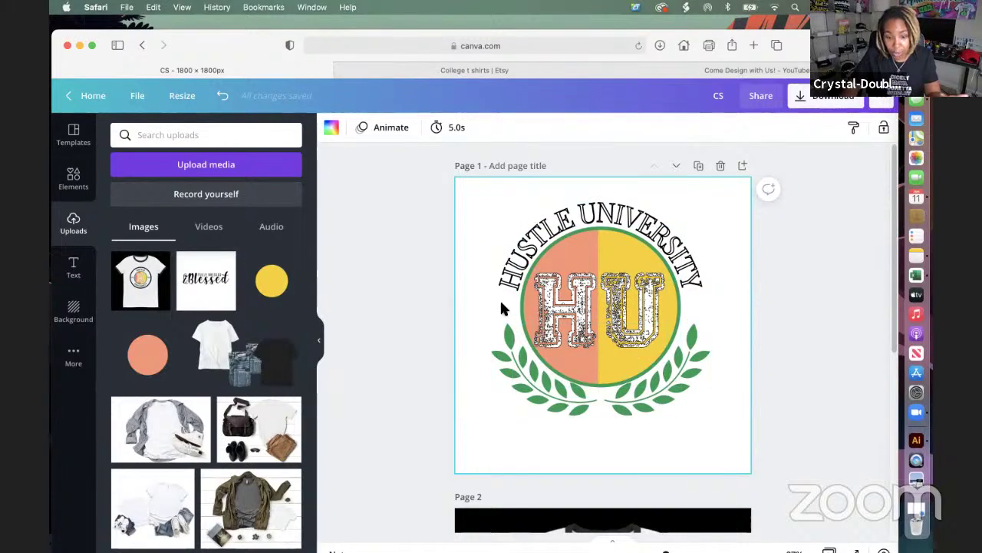
click(74, 179)
click(185, 138)
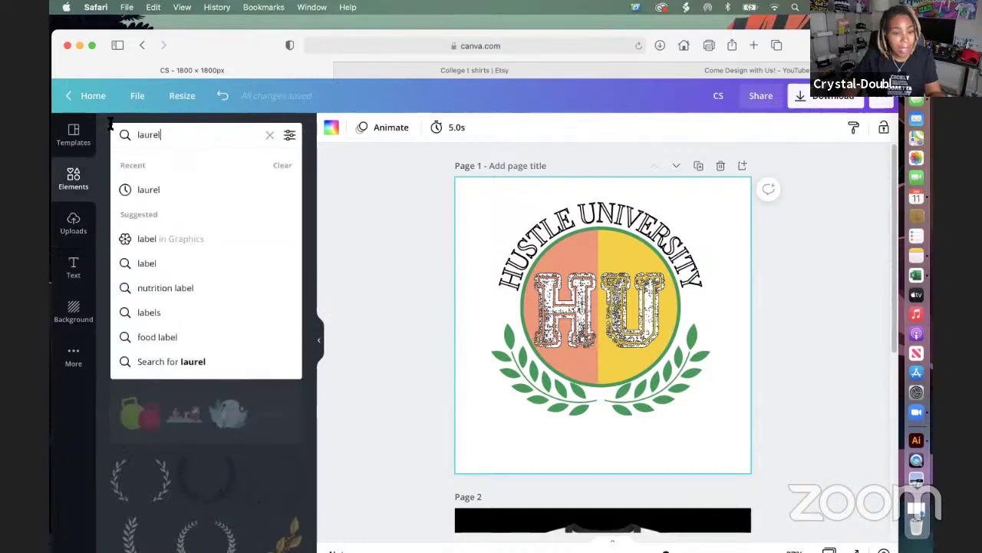
key(super+a)
text(CIRCL)
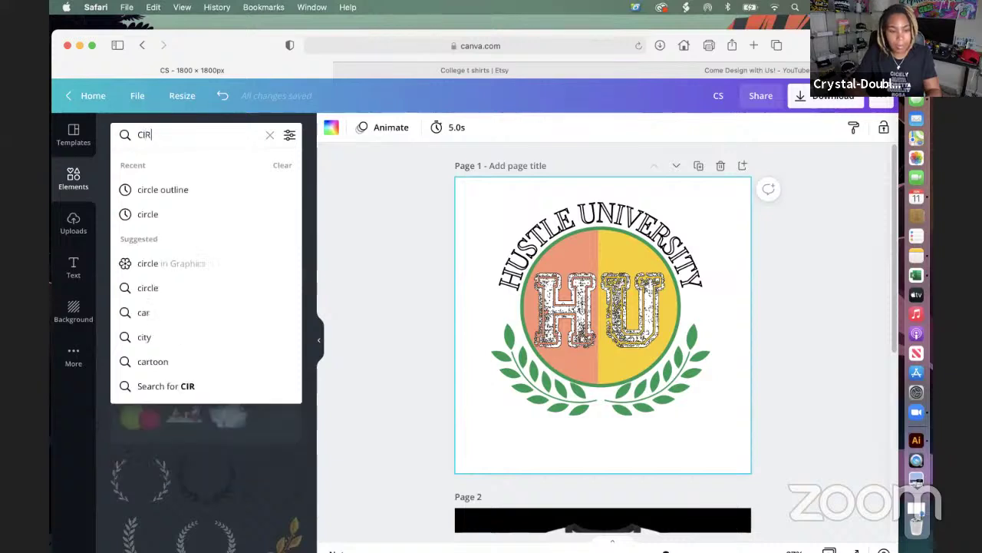
key(Return)
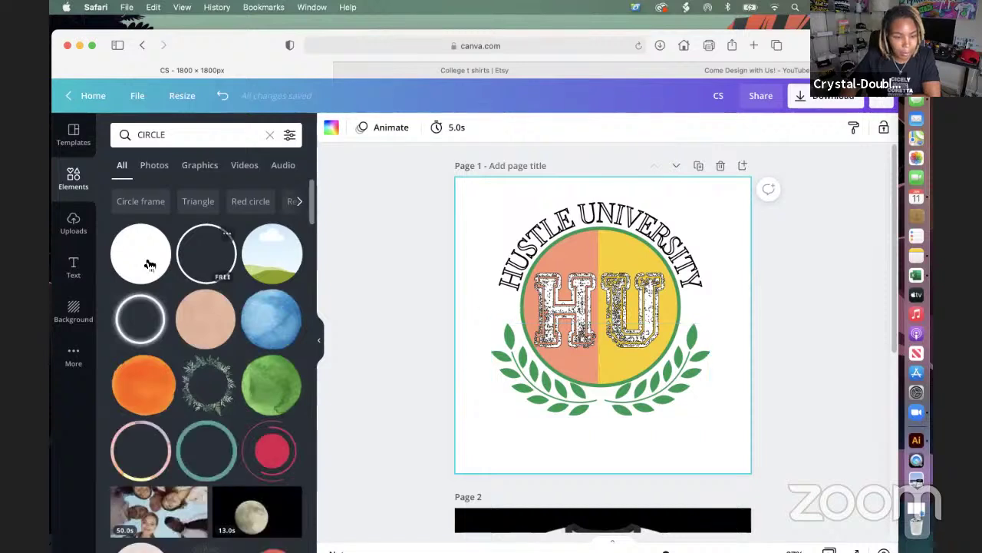
click(146, 250)
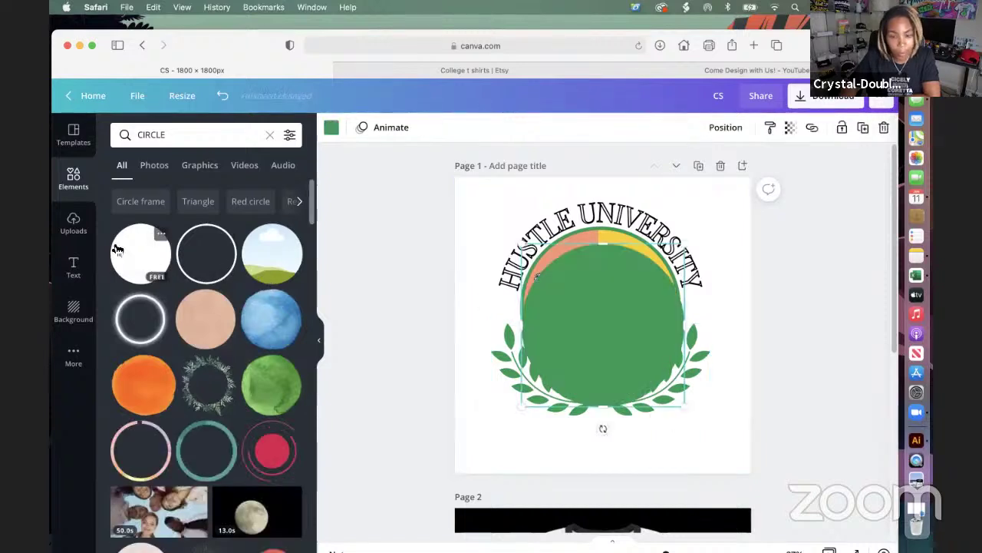
Shrink the circle to a small dot between the curved text and left laurel branch, and place a matching dot on the opposite side.
drag(548, 308, 521, 330)
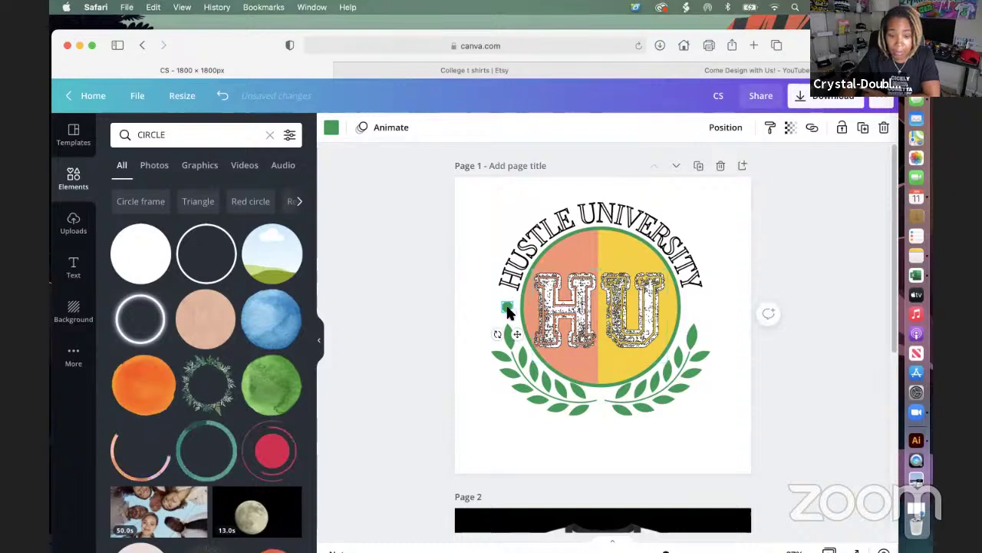
drag(506, 311, 509, 314)
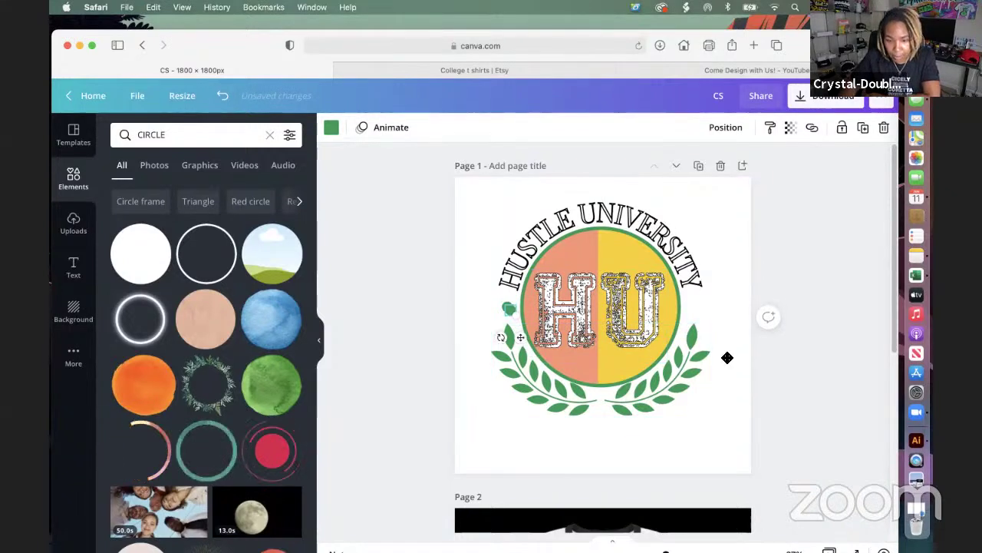
drag(728, 357, 715, 347)
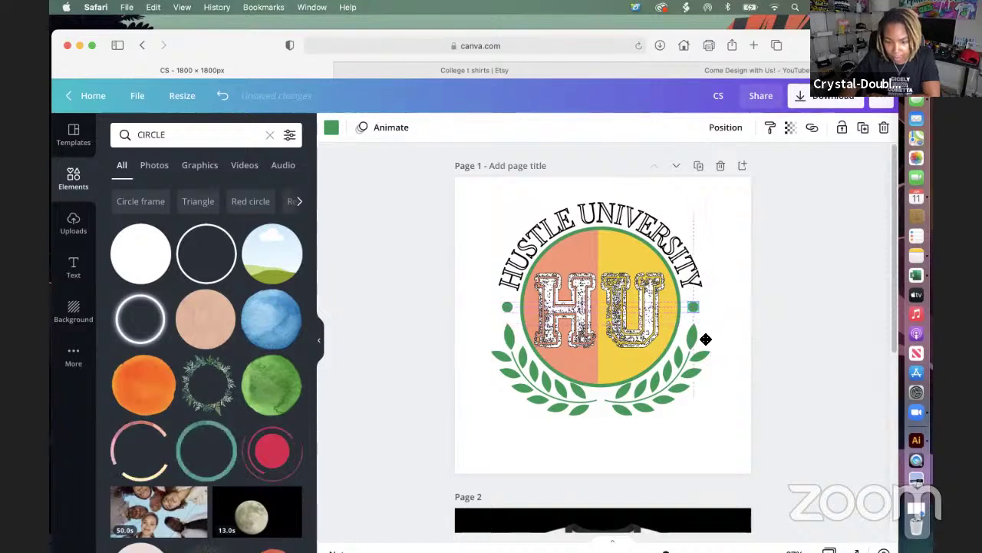
drag(706, 338, 705, 338)
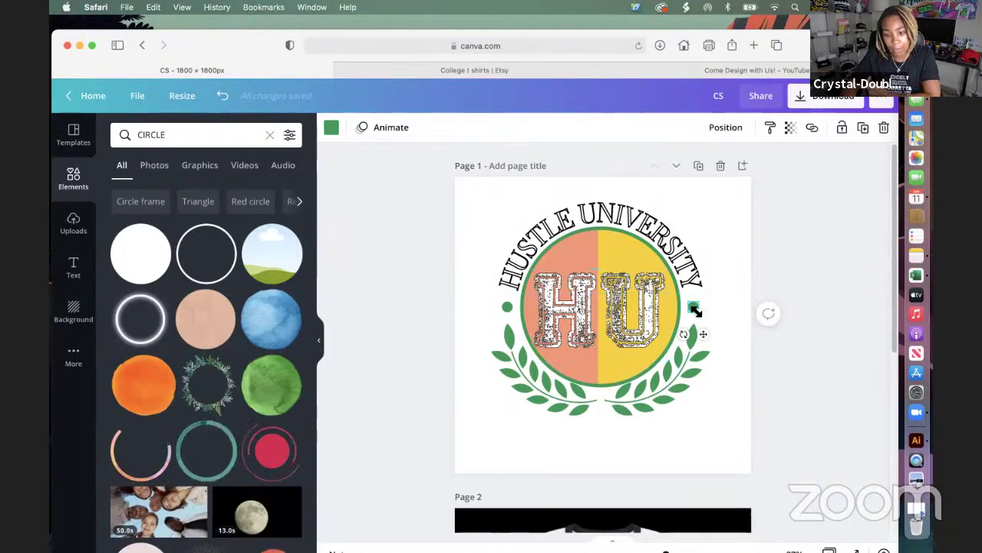
Recolour the dot beside the yellow half coral and the dot beside the coral half yellow, using the photo colours.
click(331, 129)
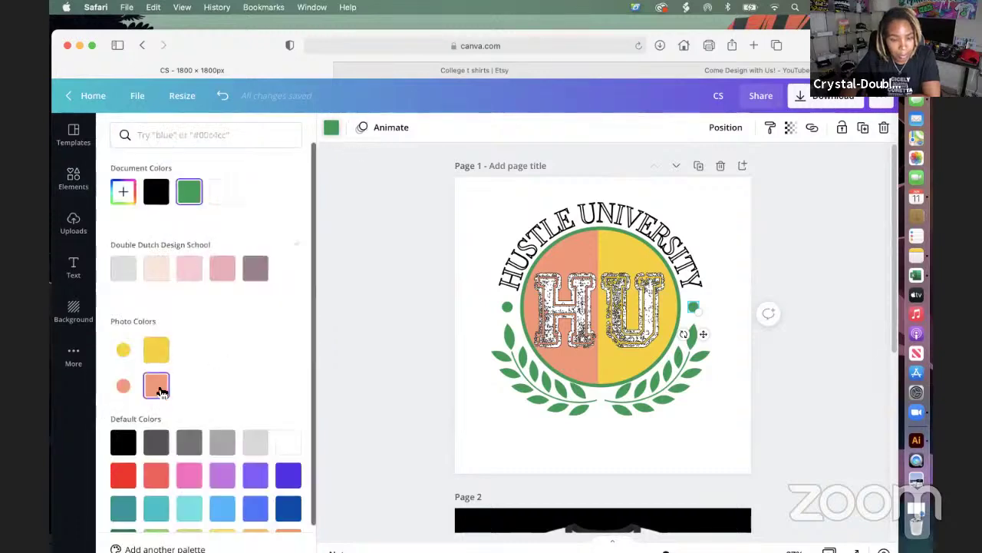
click(157, 388)
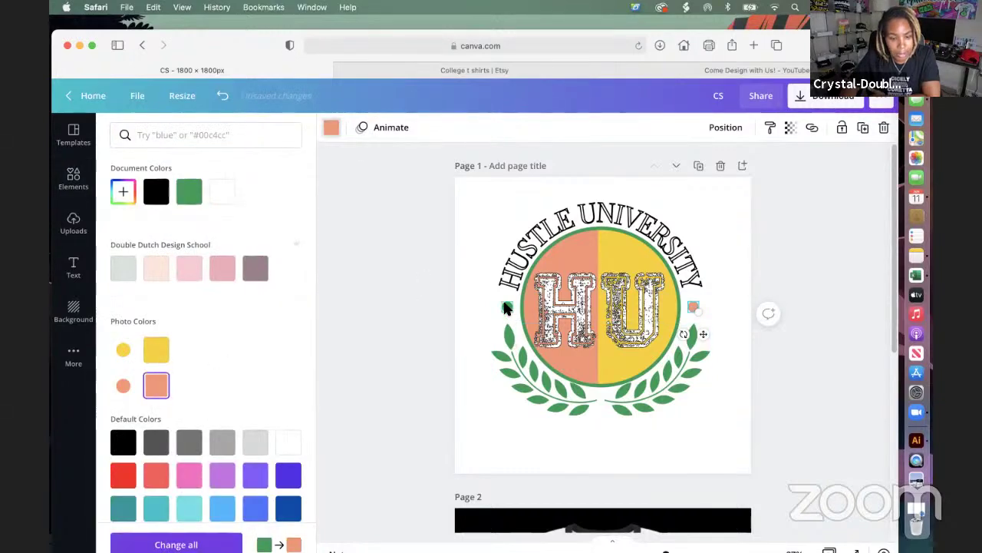
click(157, 350)
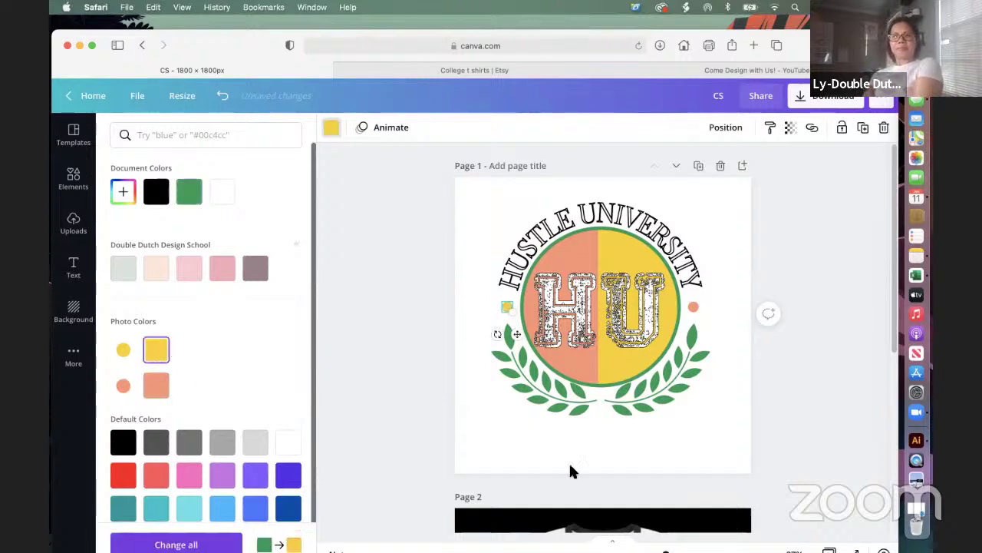
key(Escape)
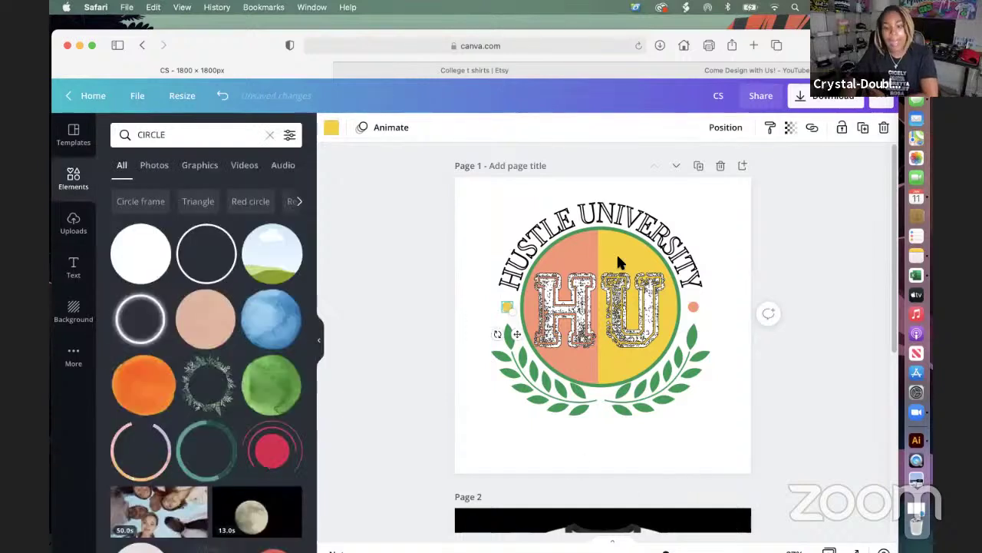
click(641, 232)
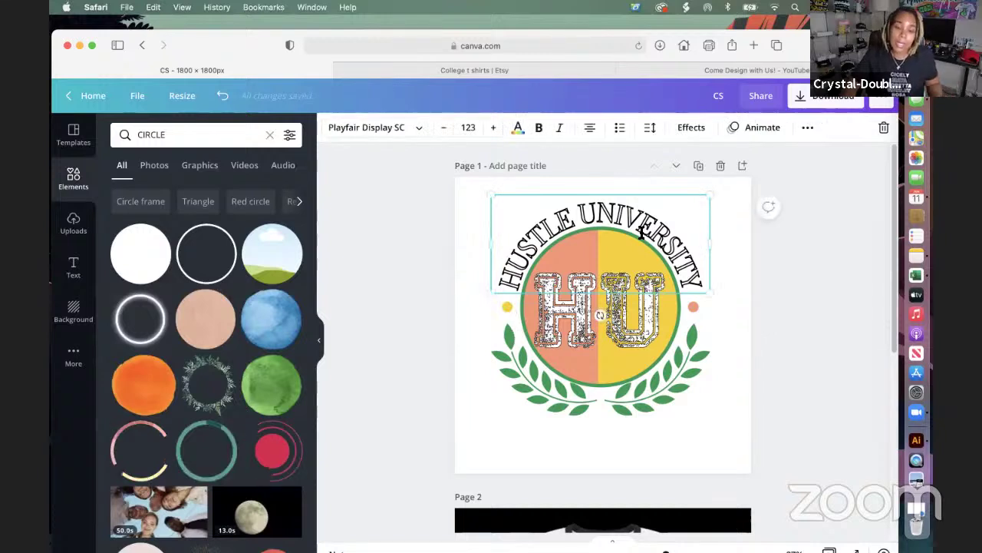
click(689, 128)
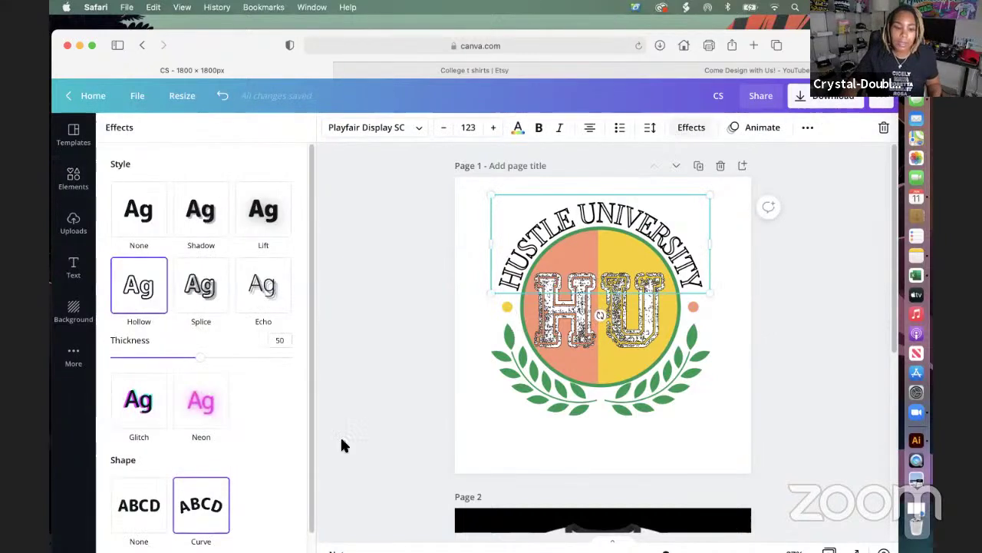
click(220, 520)
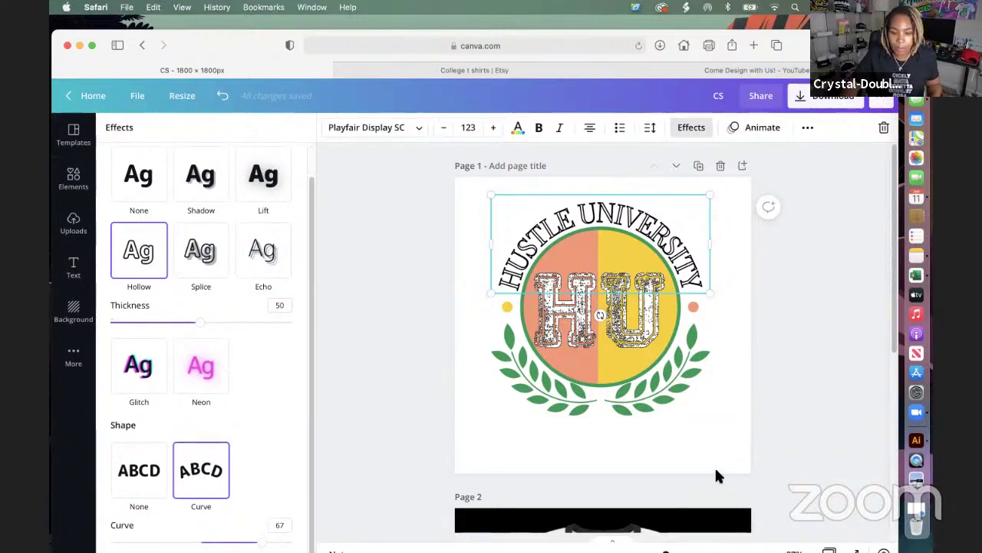
key(Escape)
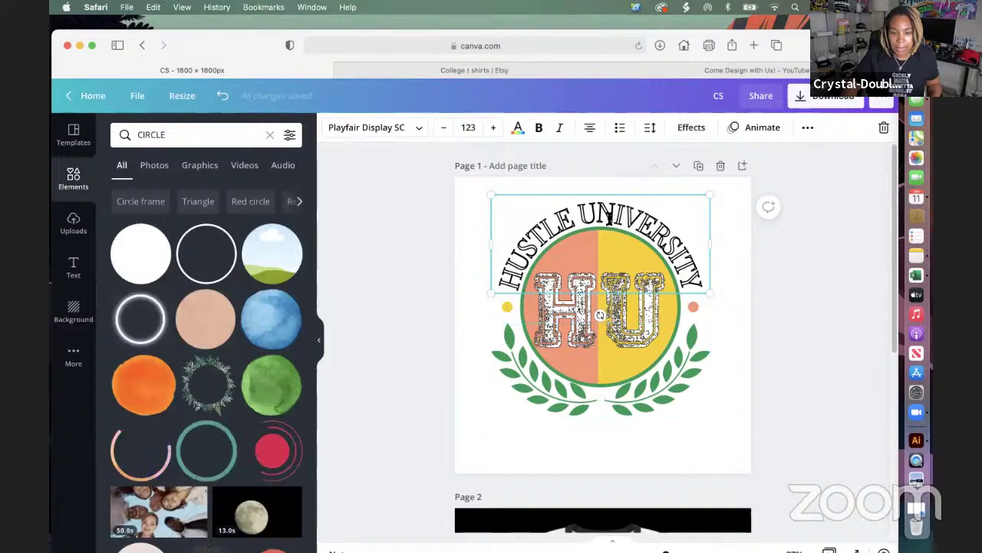
double_click(608, 217)
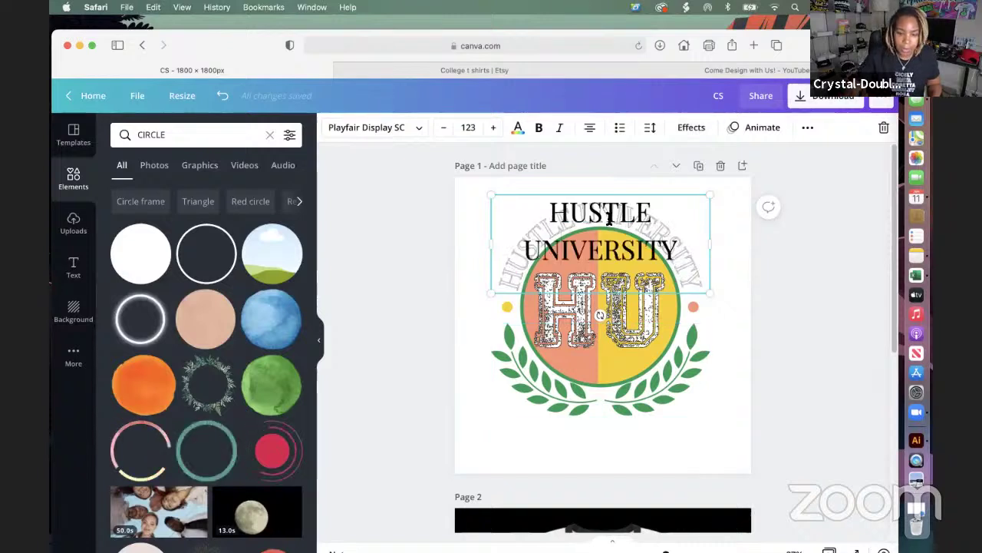
click(715, 438)
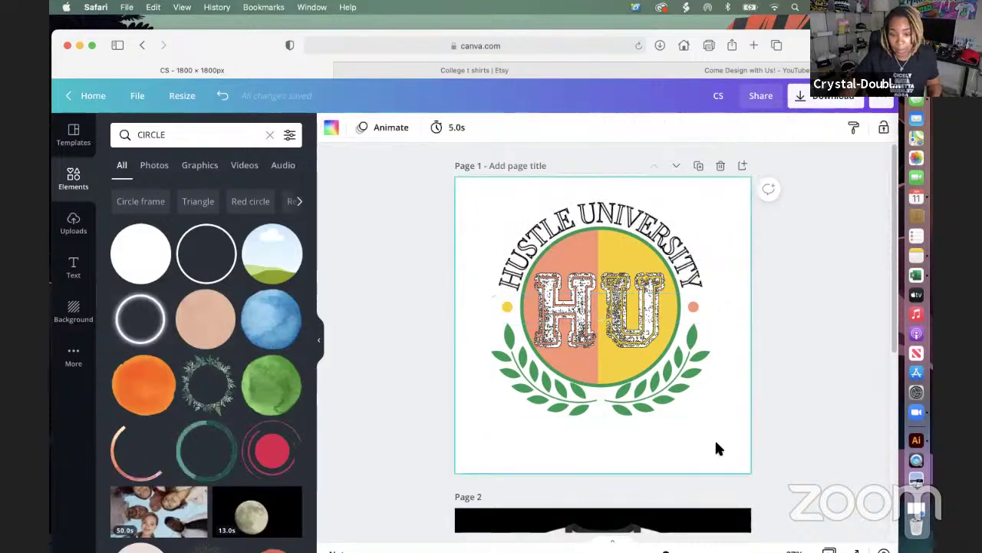
right_click(714, 438)
Duplicate the curved HUSTLE UNIVERSITY text and move the copy below the laurel wreath.
click(656, 246)
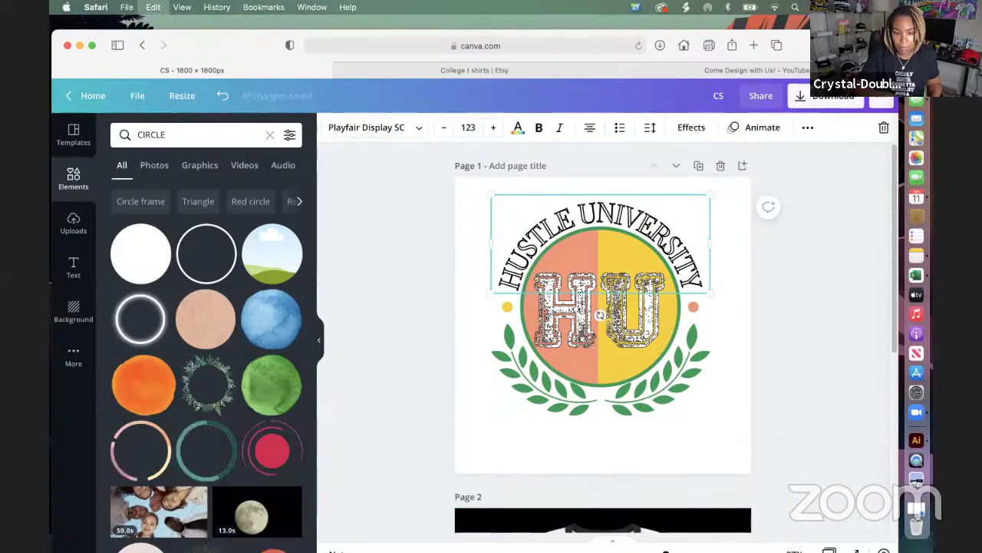
key(super+b)
drag(653, 208, 643, 422)
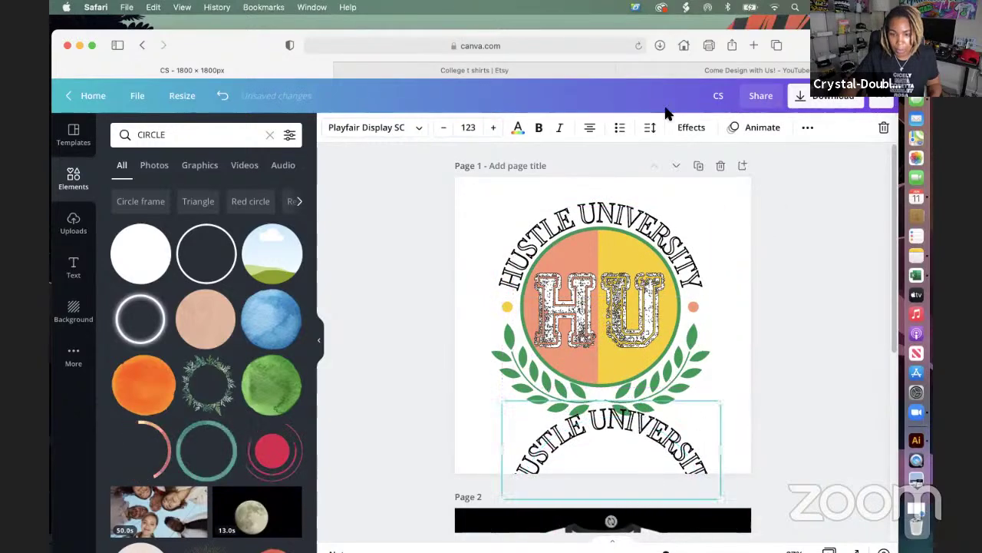
Remove the curve from the HUSTLE UNIVERSITY copy below the laurel wreath and replace its text with EST. 1990.
click(690, 128)
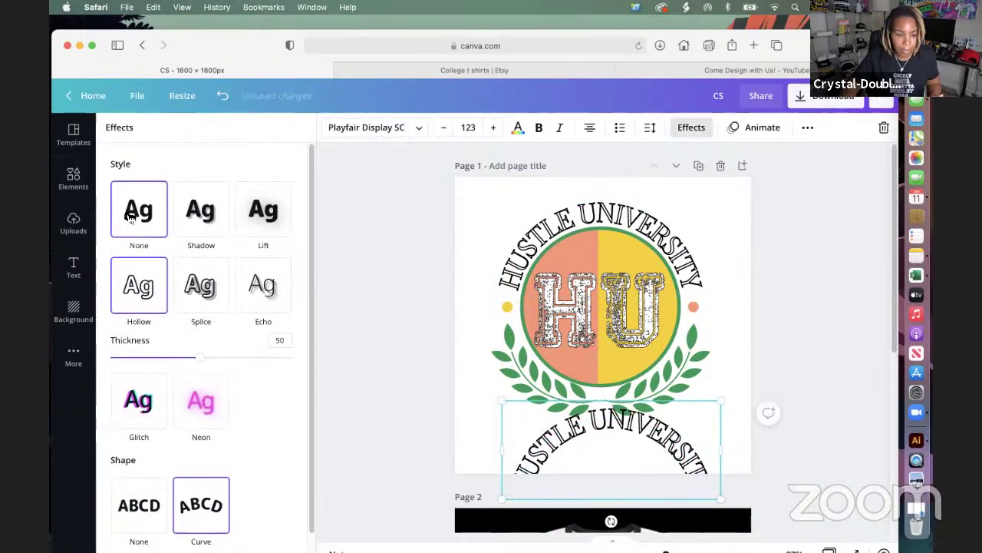
click(150, 520)
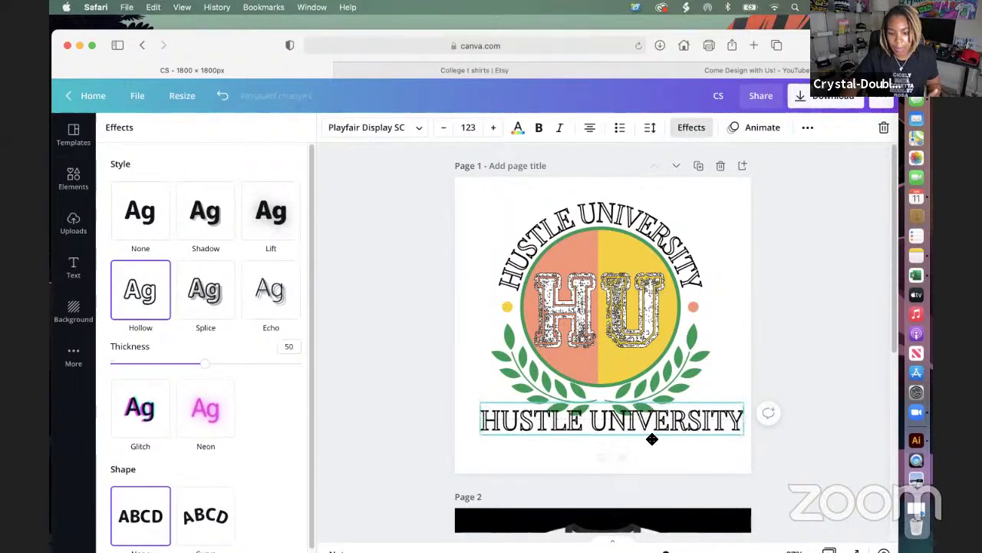
scroll(652, 439, down, 4)
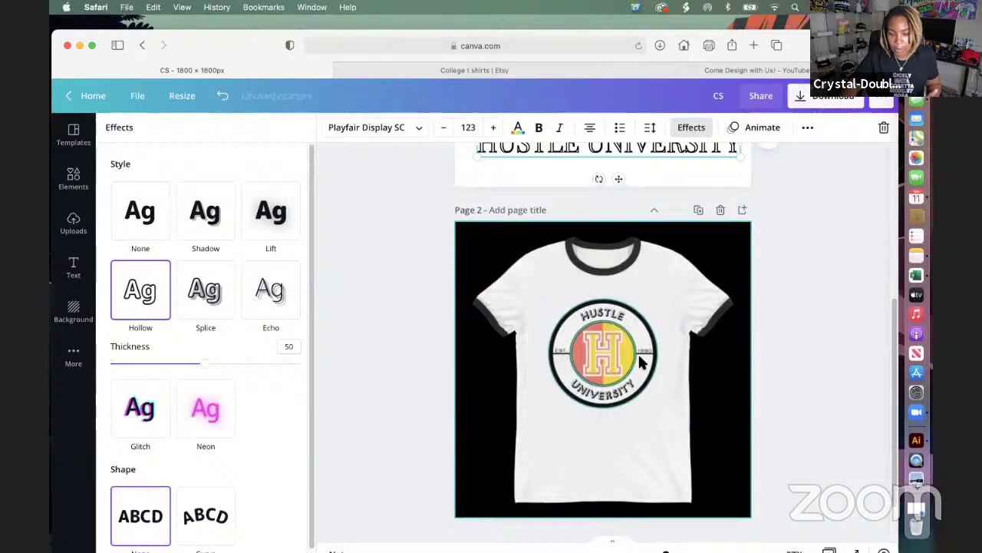
scroll(645, 365, up, 4)
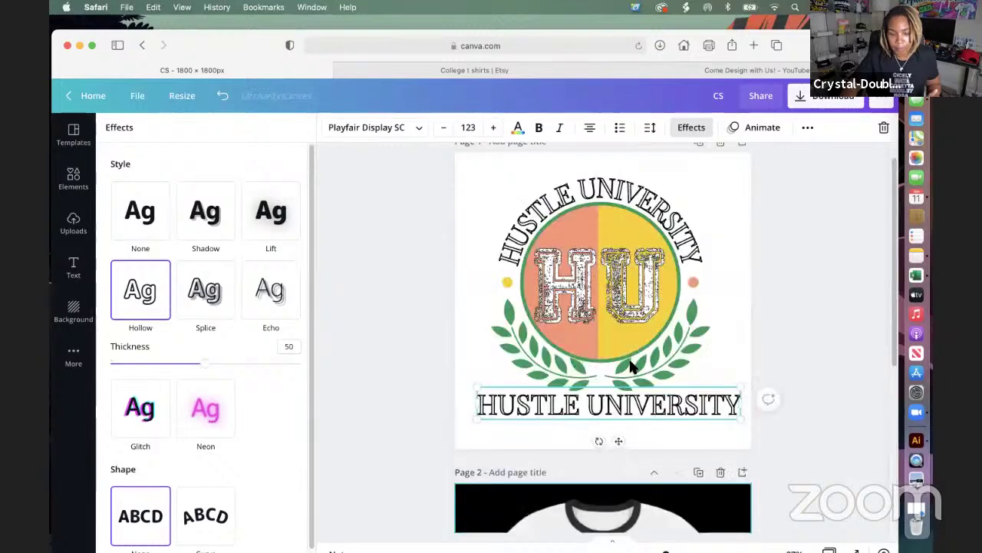
double_click(643, 406)
triple_click(643, 411)
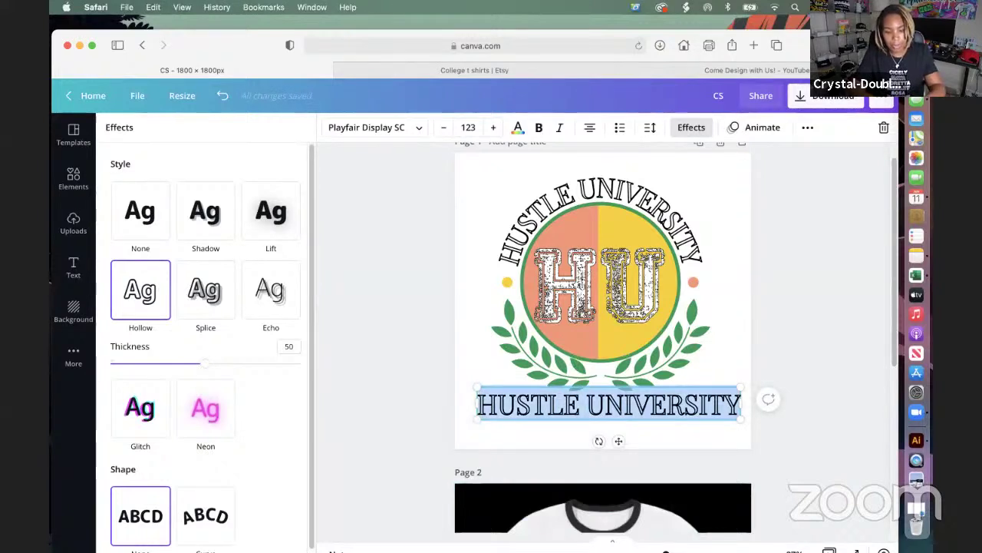
text(EST.)
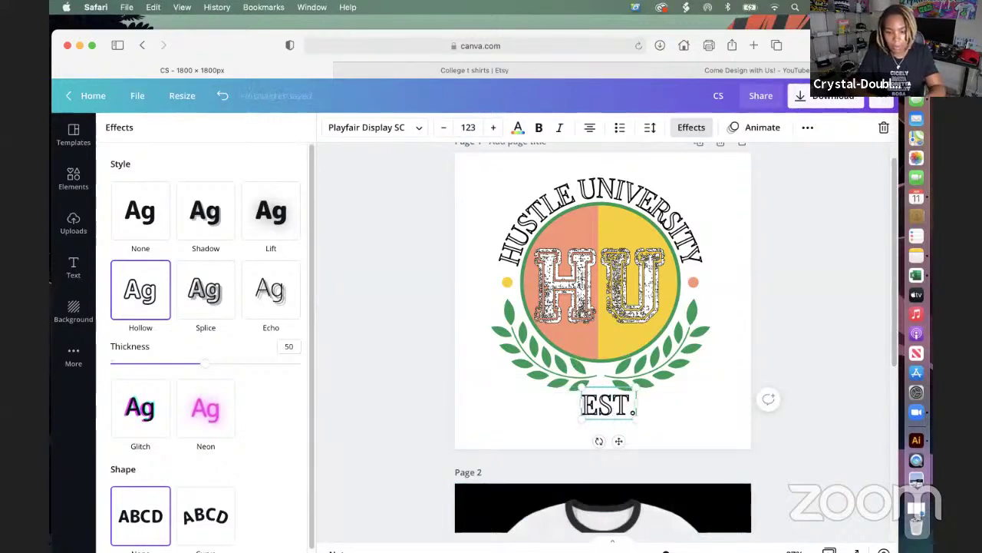
text( 1990)
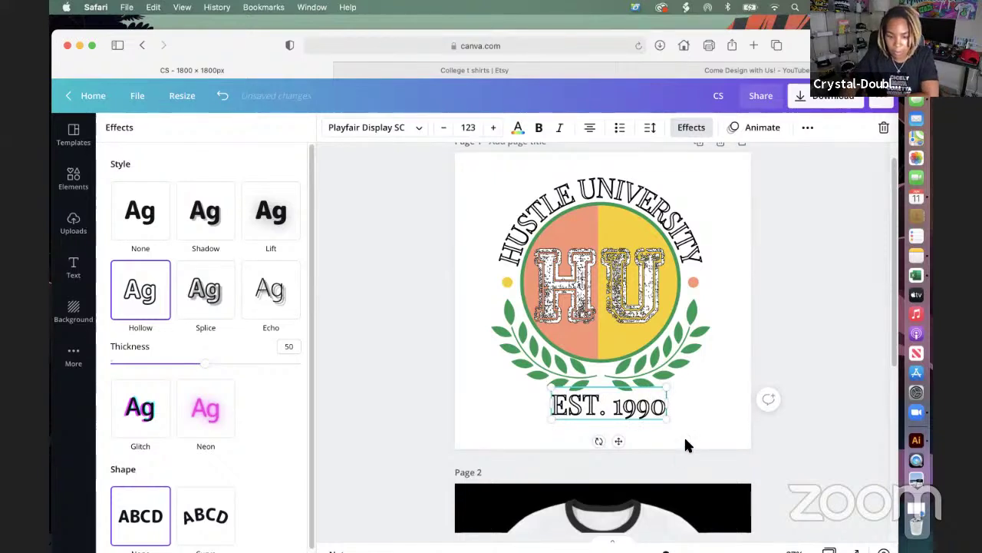
Centre the EST. 1990 text beneath the laurel wreath.
click(638, 421)
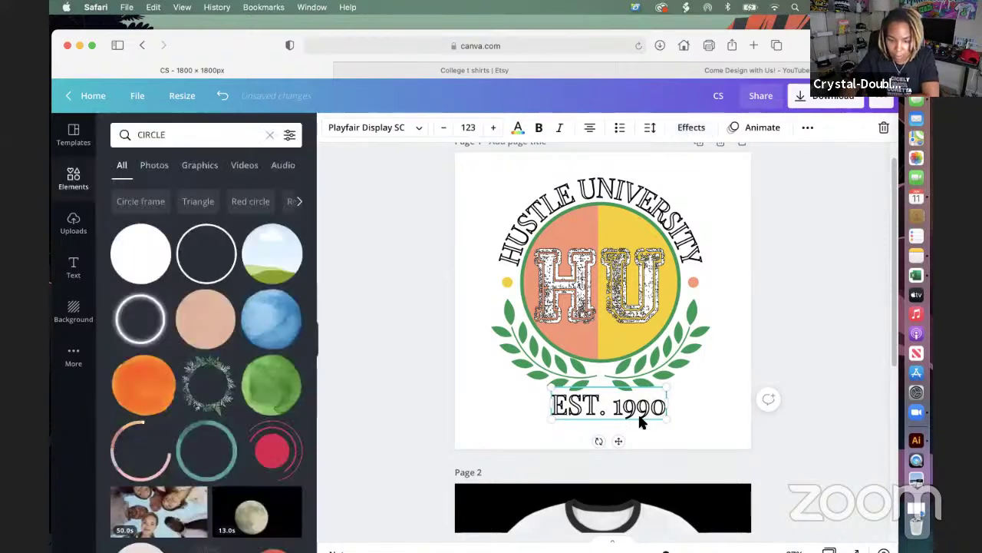
click(670, 430)
click(608, 415)
drag(608, 414, 616, 411)
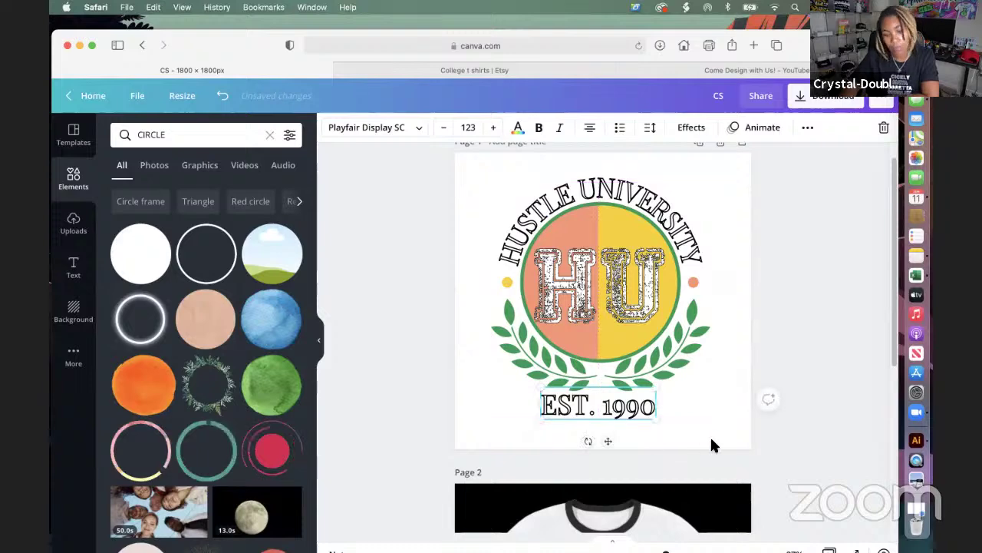
click(710, 434)
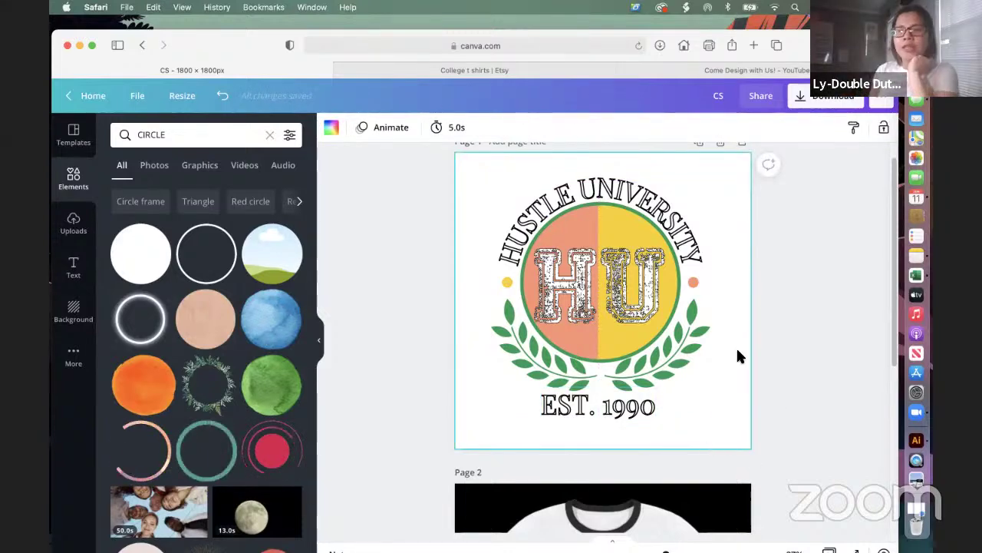
Move the white HU letters off the circle to expose the black hollow HU underneath, keeping the laurel wreath in place.
click(625, 285)
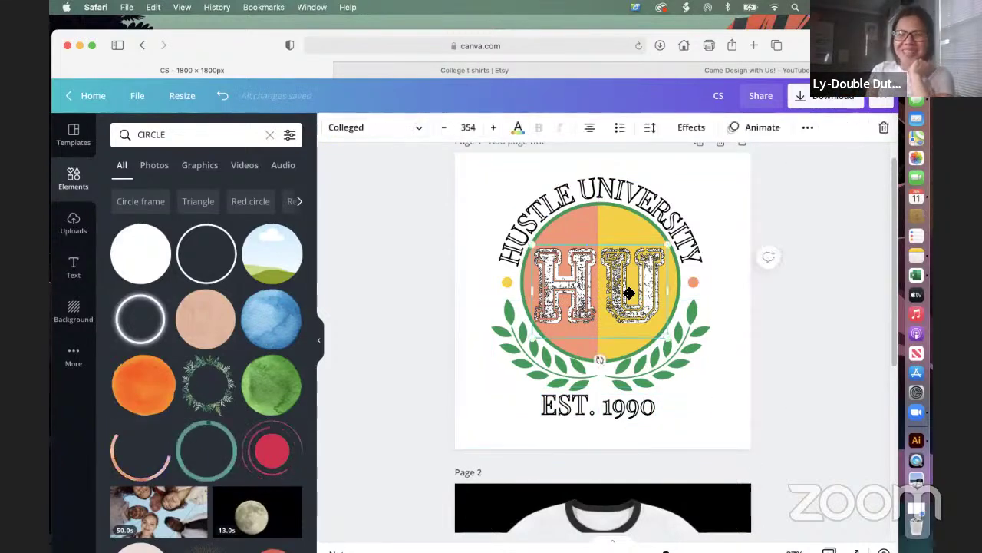
drag(625, 285, 636, 327)
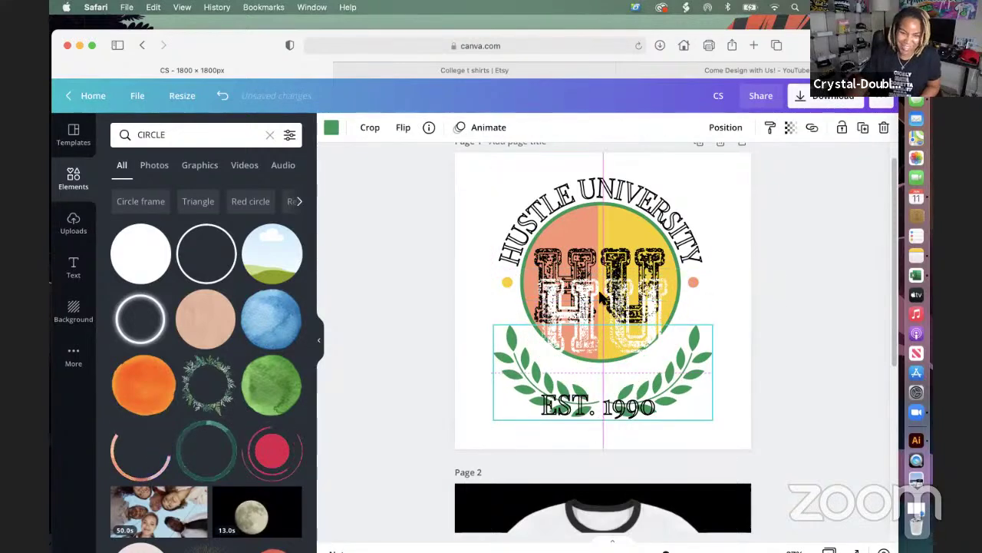
key(super+z)
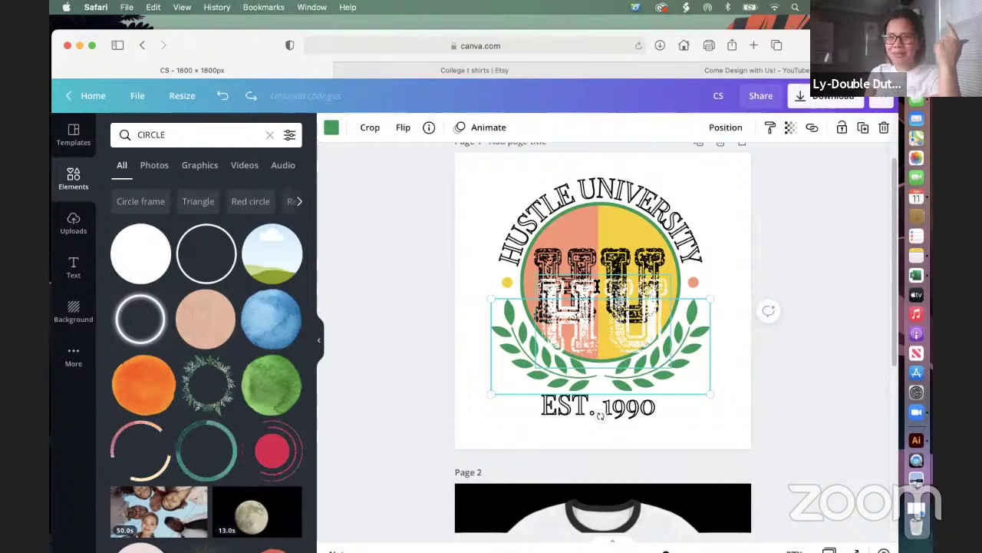
click(597, 286)
drag(550, 278, 469, 241)
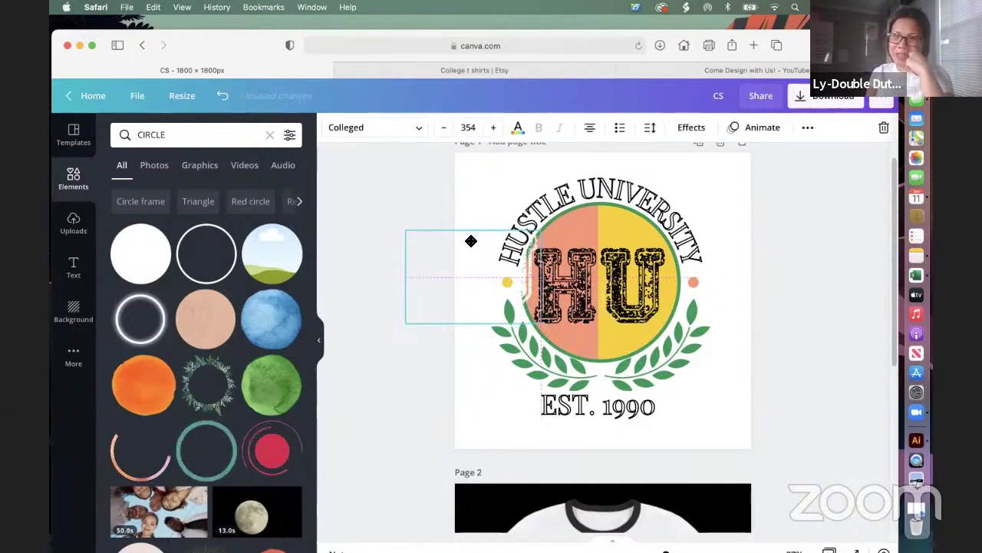
click(513, 244)
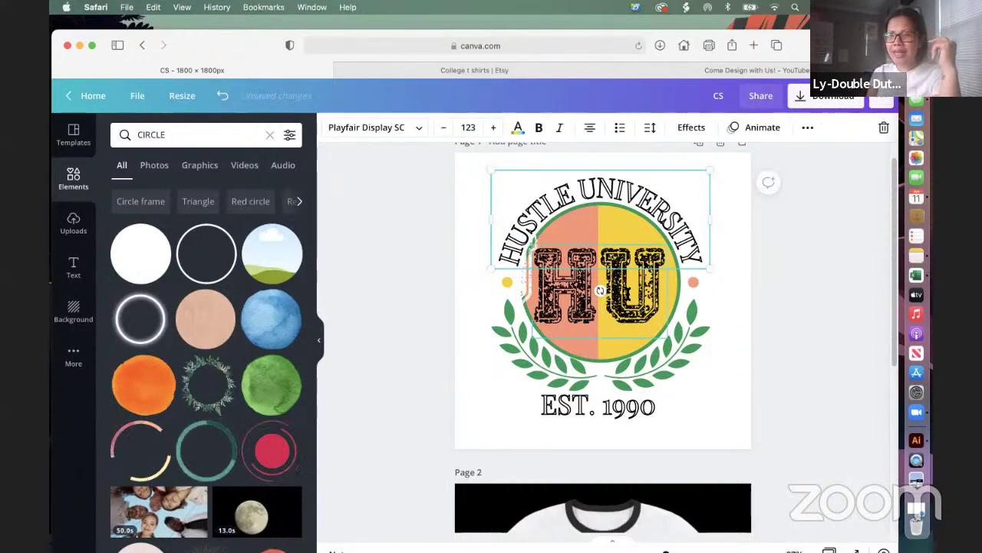
Set the black HU's hollow outline thickness to 11 and place the white HU letters back over it.
click(599, 291)
click(691, 126)
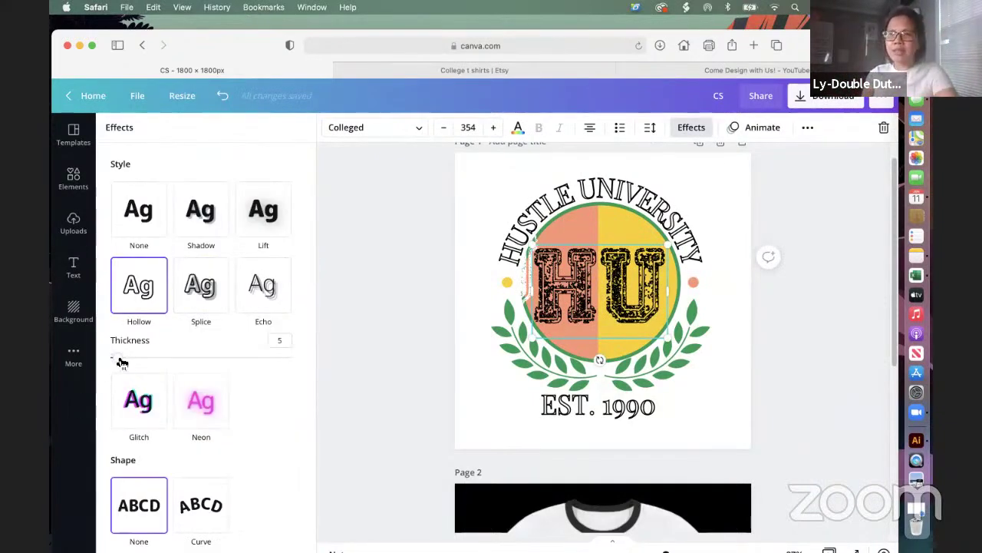
drag(123, 362, 131, 359)
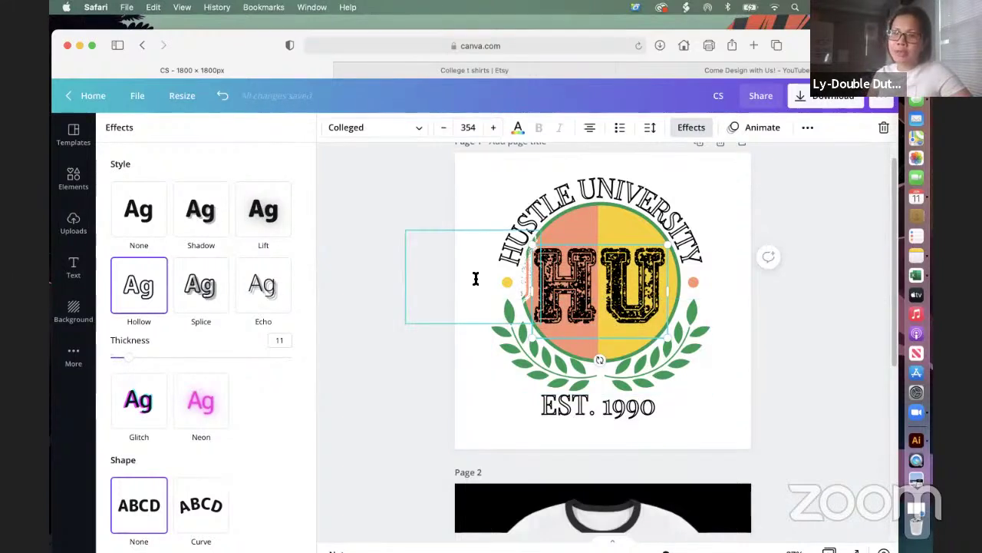
click(476, 279)
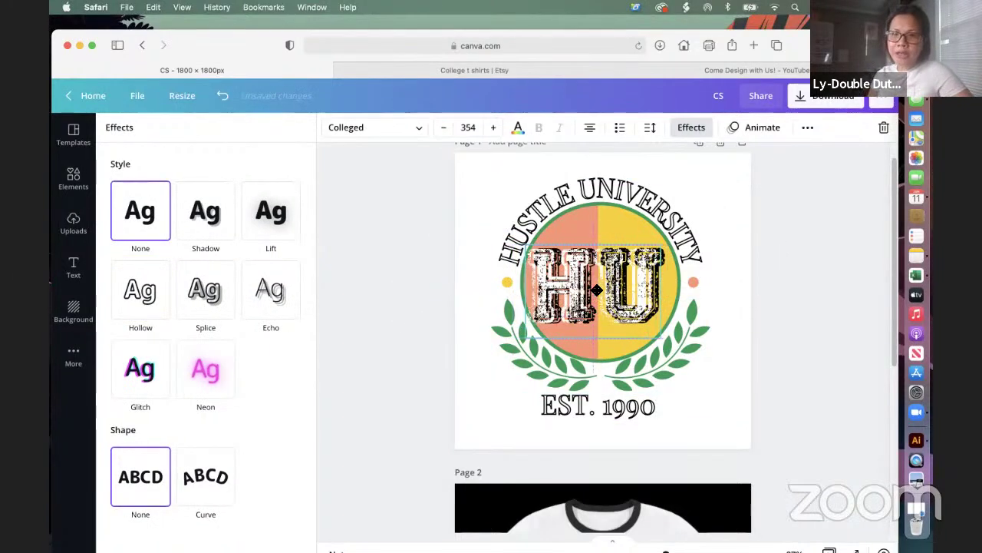
drag(597, 289, 597, 292)
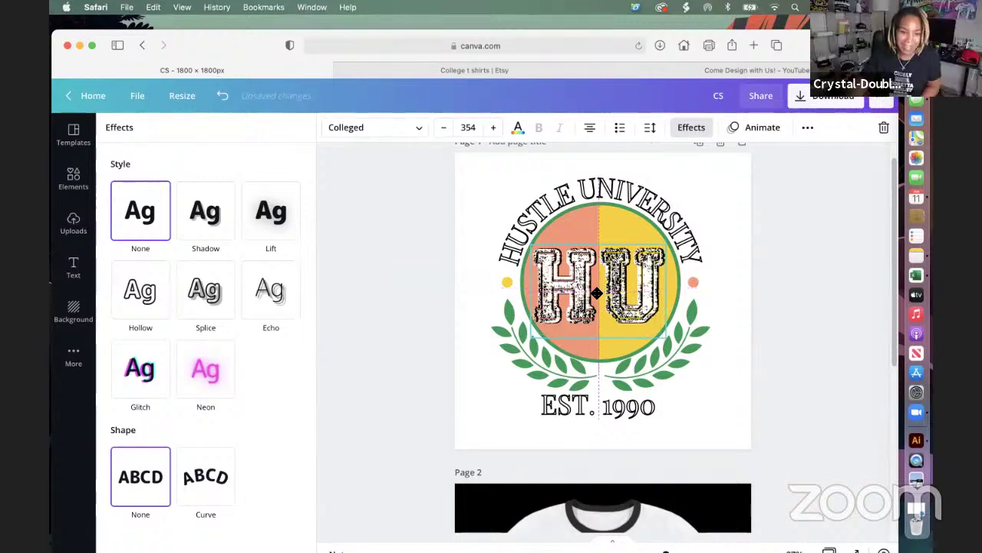
Reduce the black HU's hollow outline thickness to 4 and realign the white HU letters over it.
key(ctrl+z)
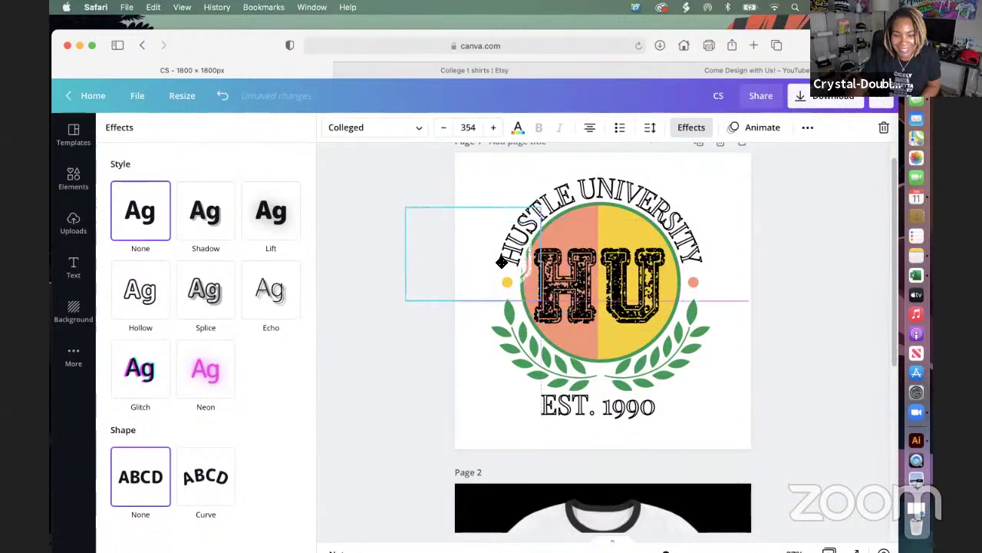
click(600, 283)
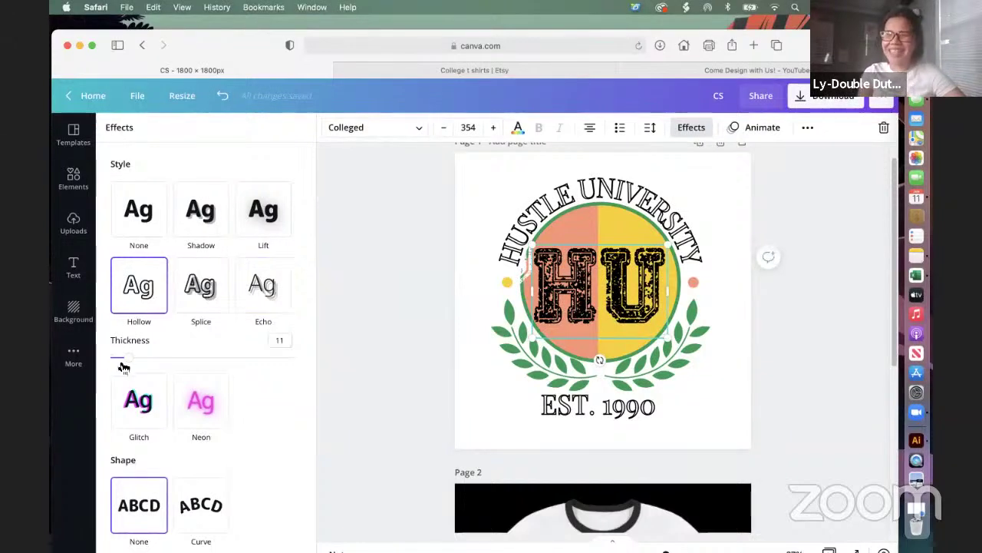
drag(122, 363, 117, 365)
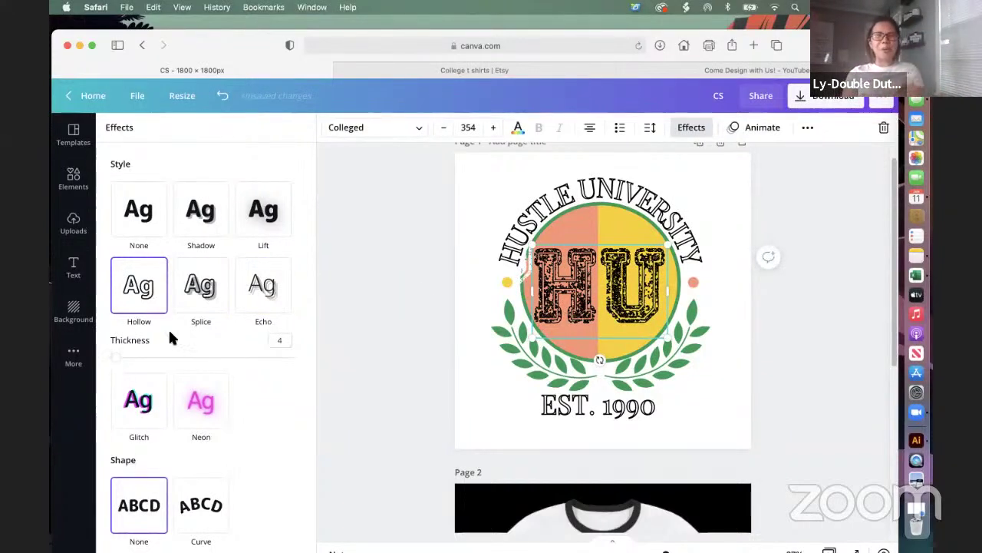
key(ctrl+z)
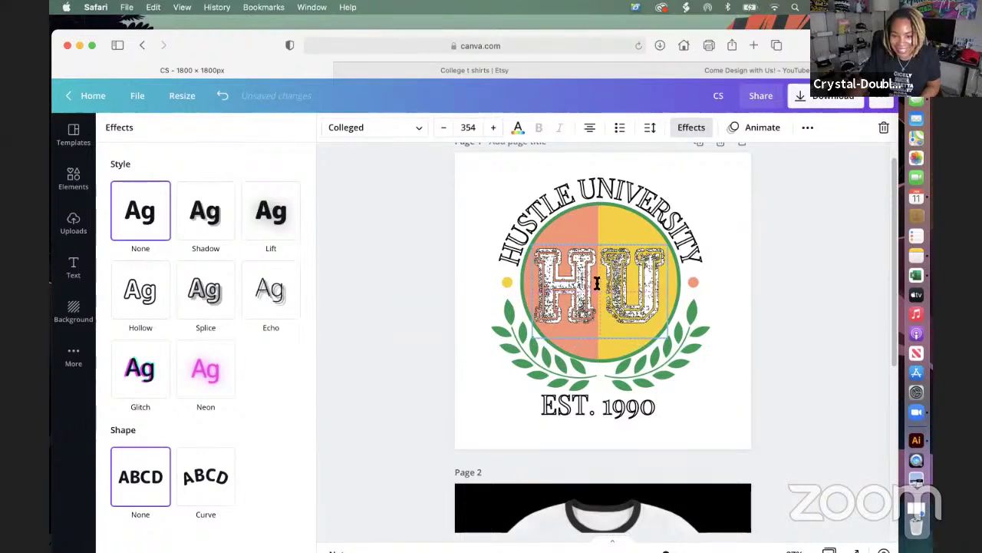
key(Escape)
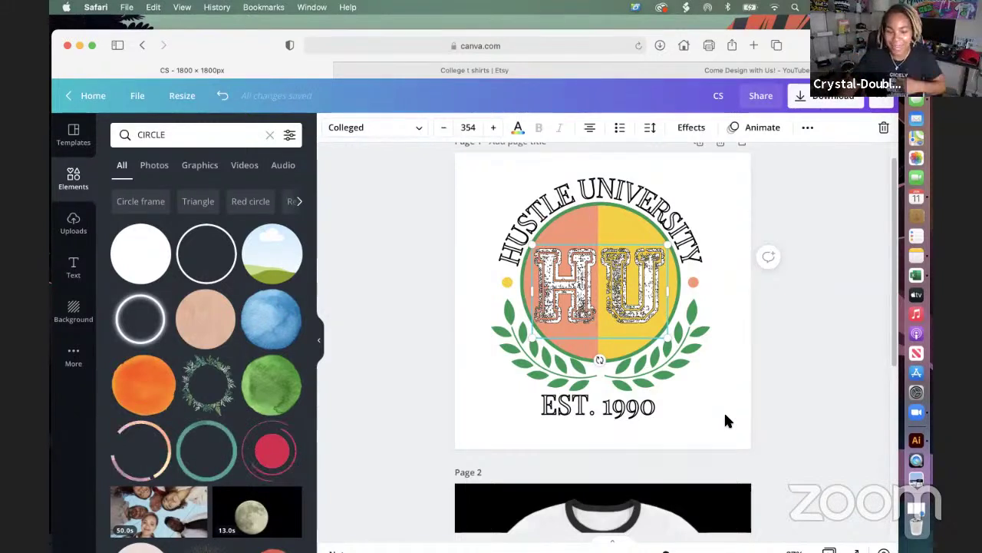
click(726, 421)
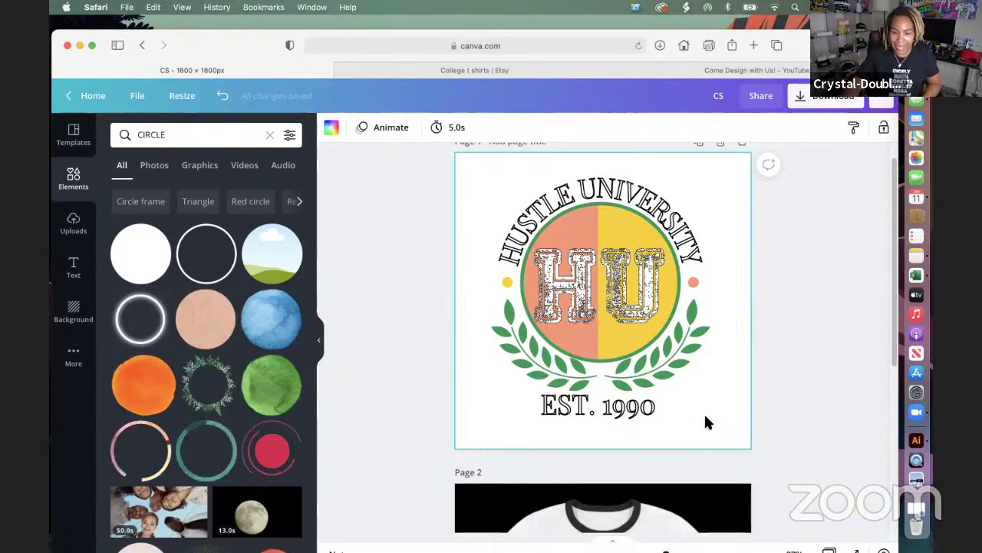
scroll(704, 412, down, 5)
scroll(692, 441, up, 5)
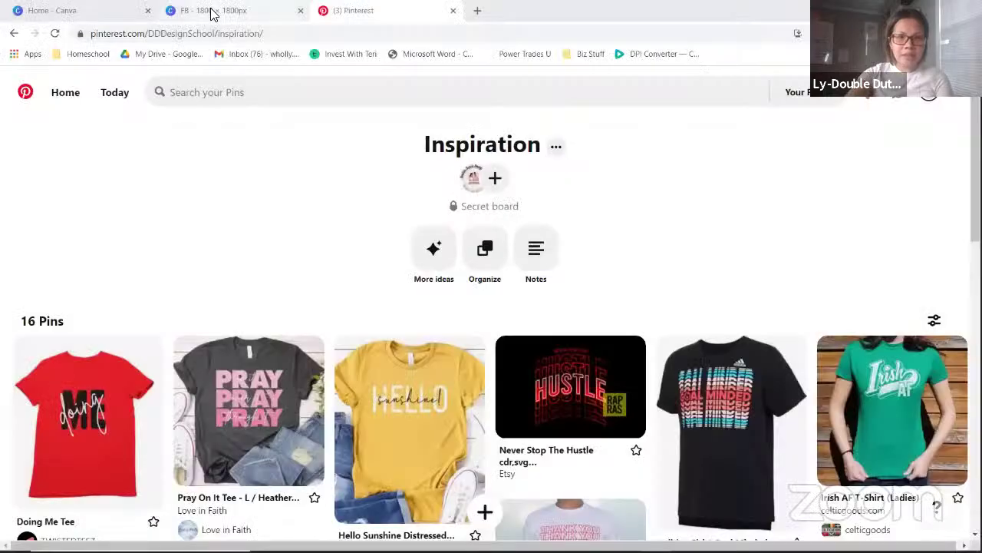
Switch from Pinterest to the FB design in Canva and view the BLESSED shirt mockup on page 4.
key(ctrl+shift+Tab)
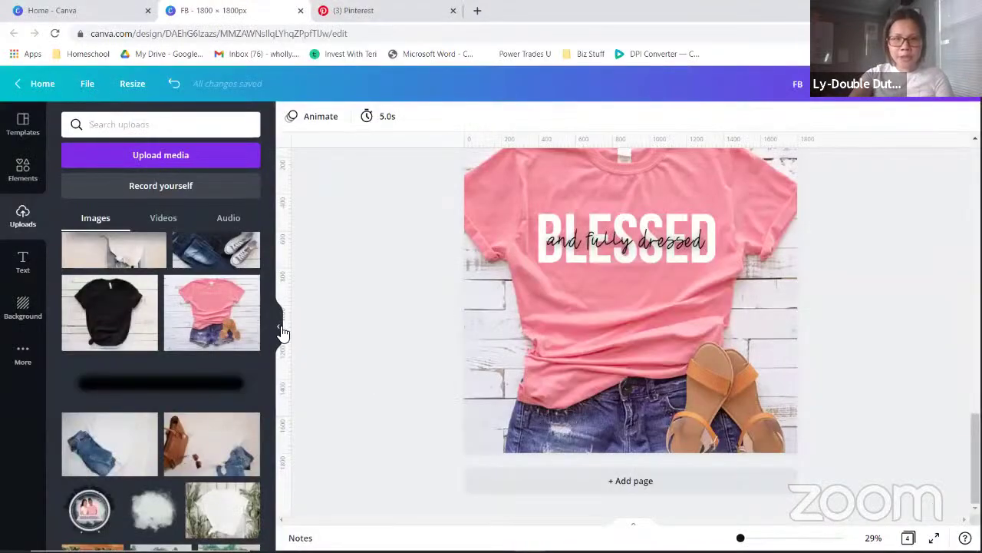
click(278, 326)
scroll(257, 343, up, 1)
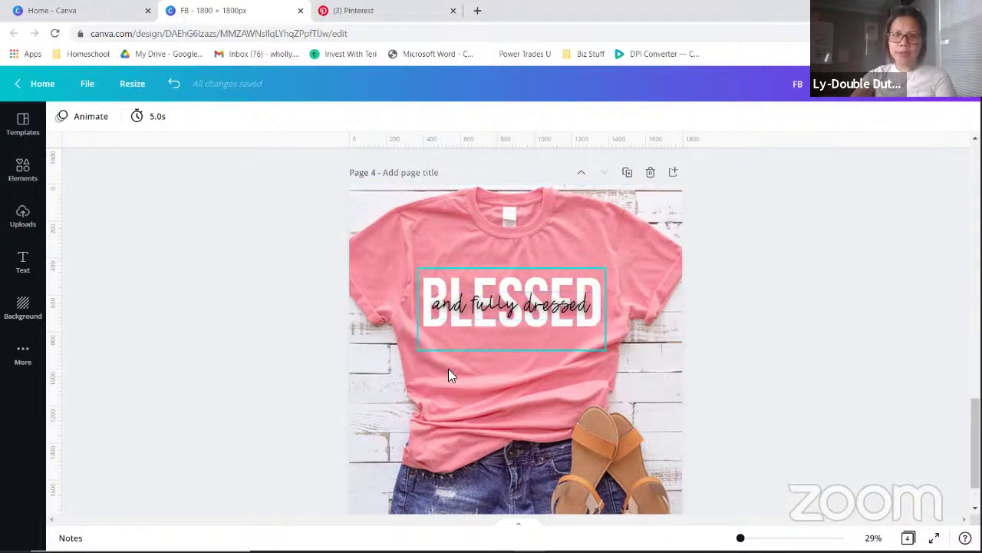
scroll(539, 313, down, 1)
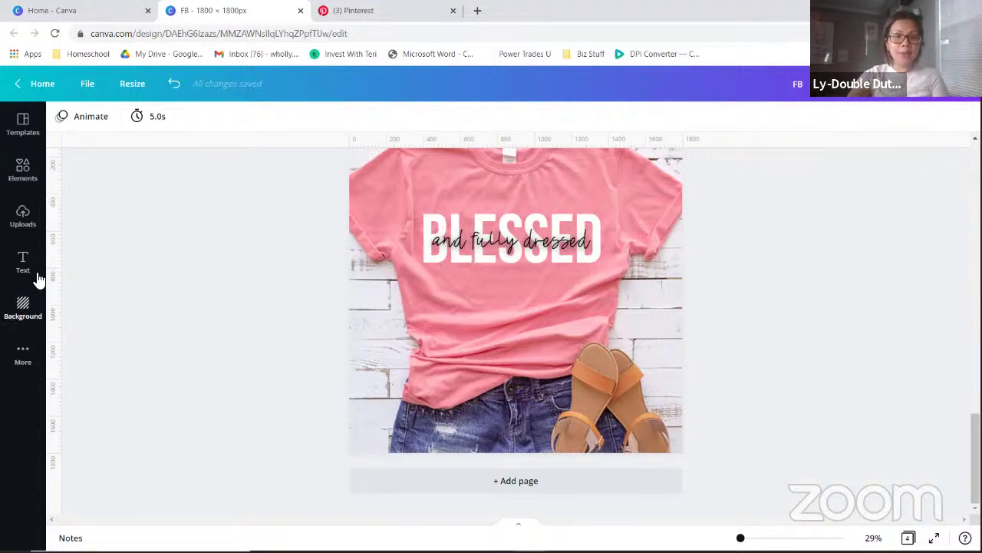
Search the elements for t-shirt mockup and browse the shirt images offered.
click(27, 179)
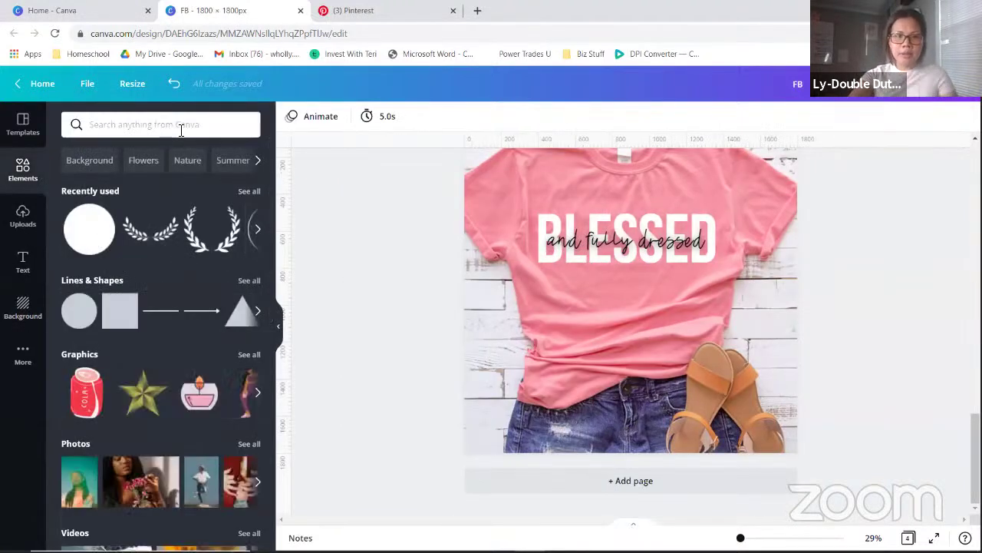
click(181, 128)
text(t-shirt m)
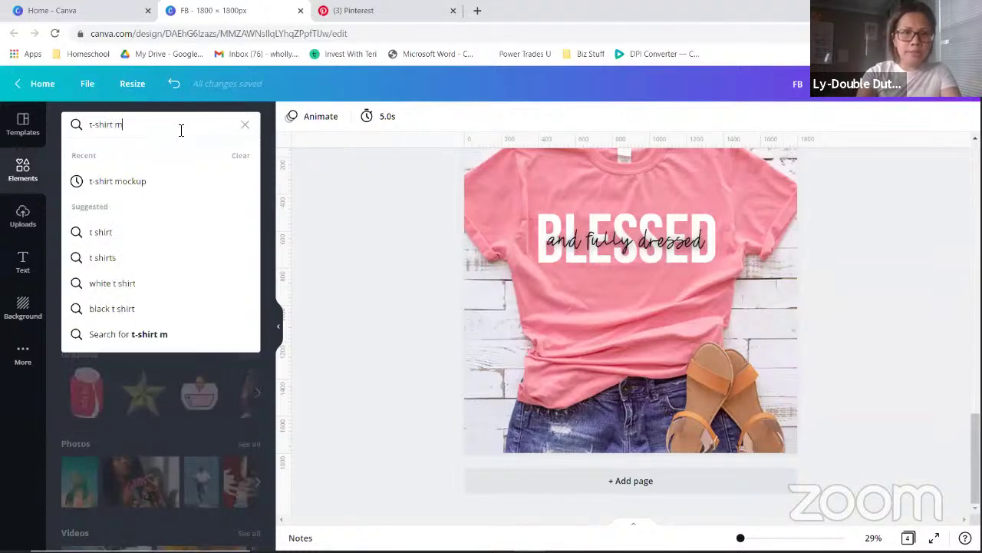
text(ockup4)
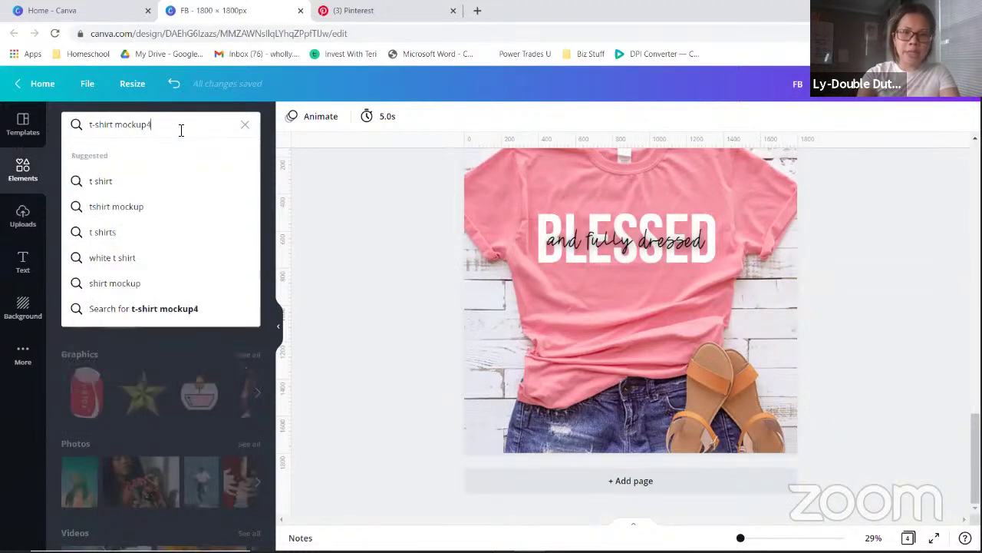
key(BackSpace)
key(Return)
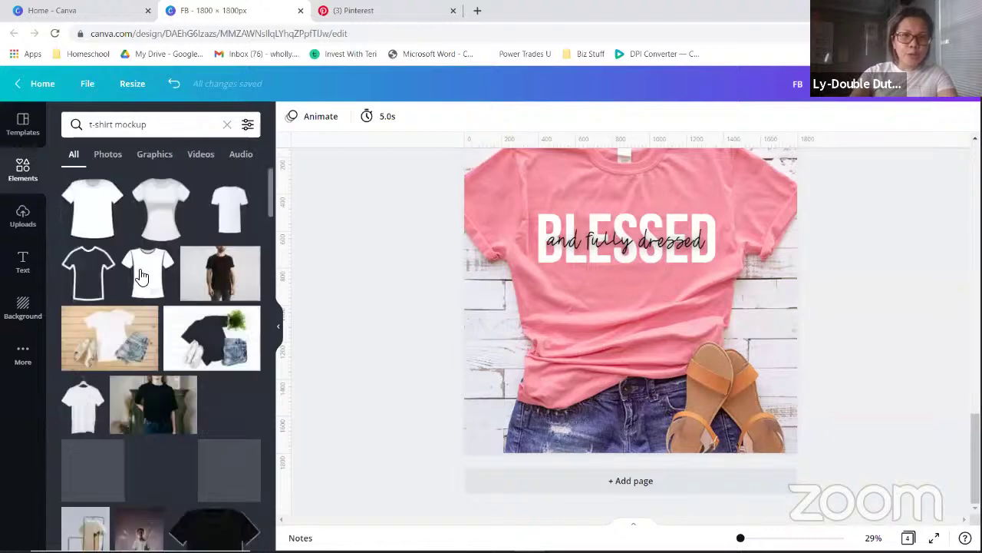
scroll(152, 348, down, 3)
scroll(222, 314, up, 2)
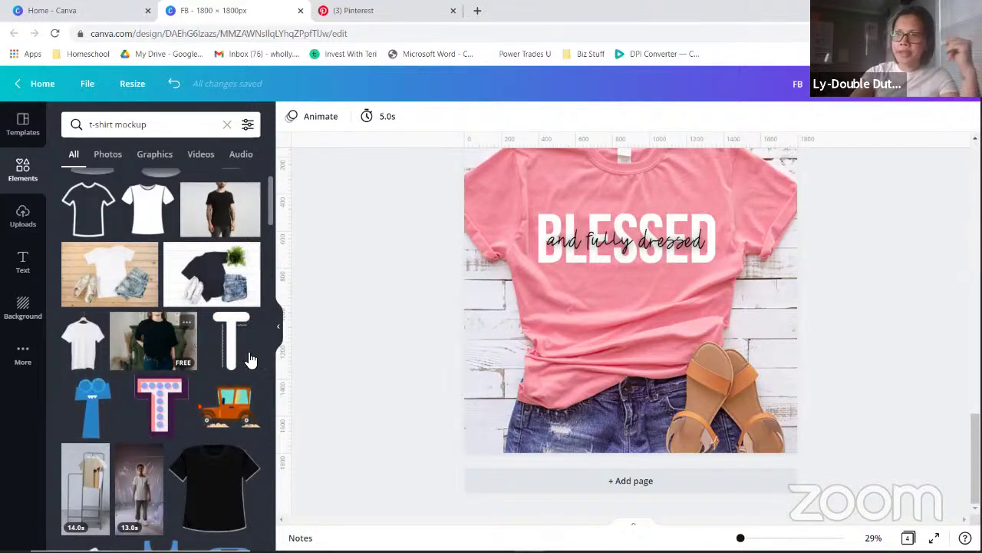
scroll(464, 386, up, 2)
scroll(601, 264, up, 5)
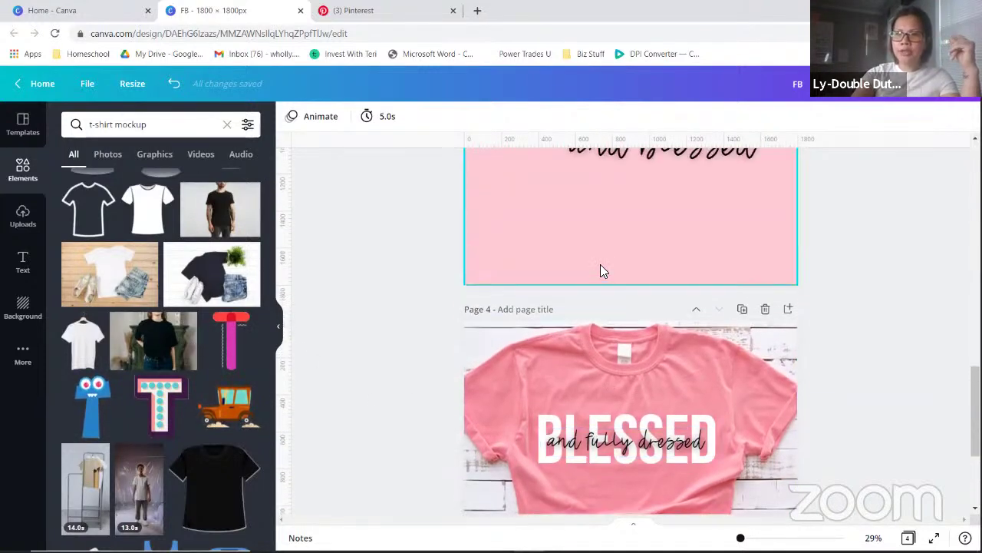
Hide the element search results and compare the DRESSED design on page 3 with the BLESSED shirt mockup on page 4.
scroll(614, 311, up, 1)
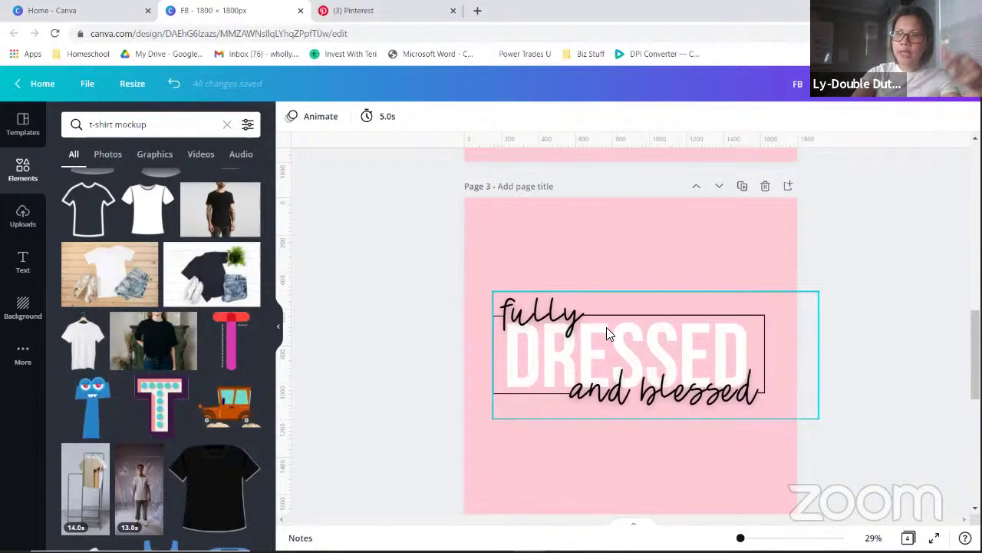
scroll(503, 373, down, 1)
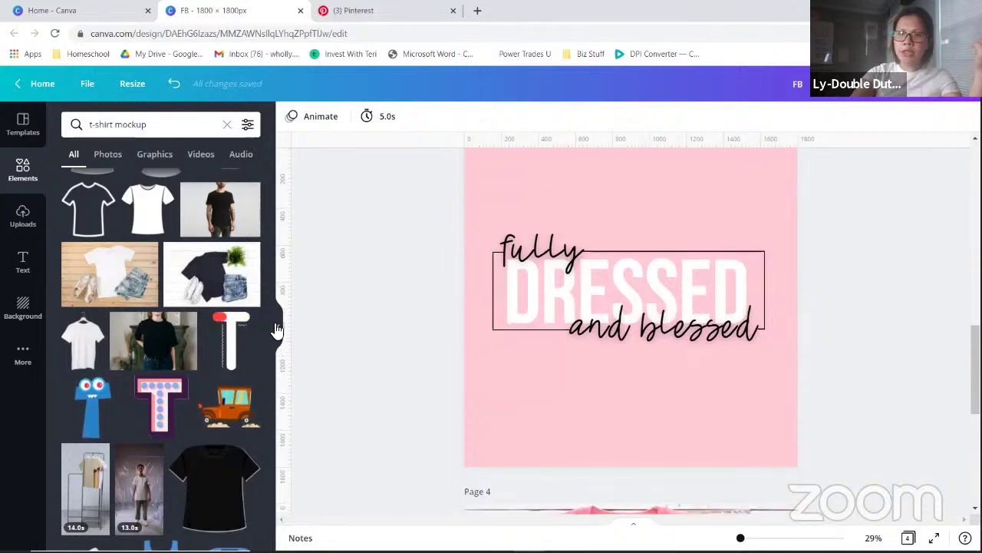
click(277, 330)
scroll(456, 408, down, 3)
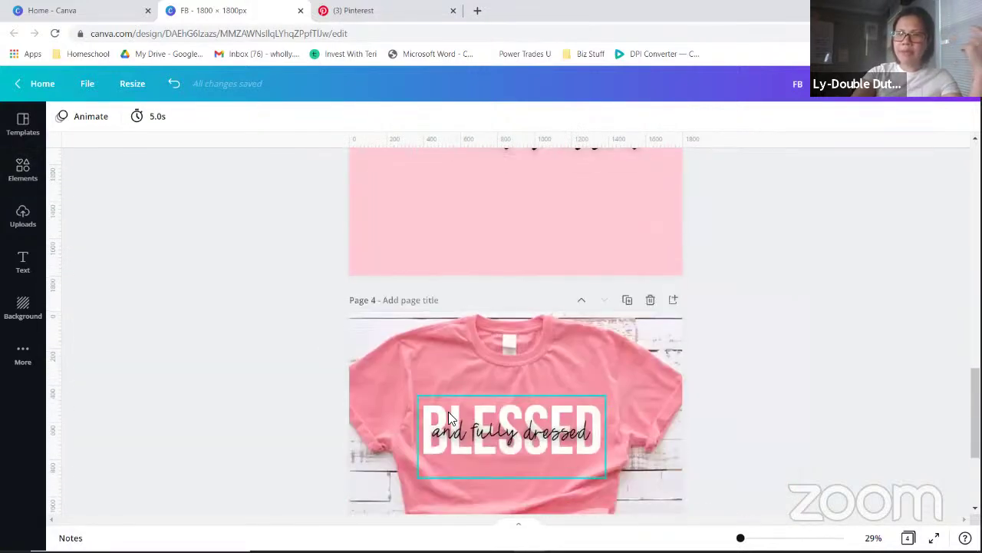
scroll(324, 351, up, 3)
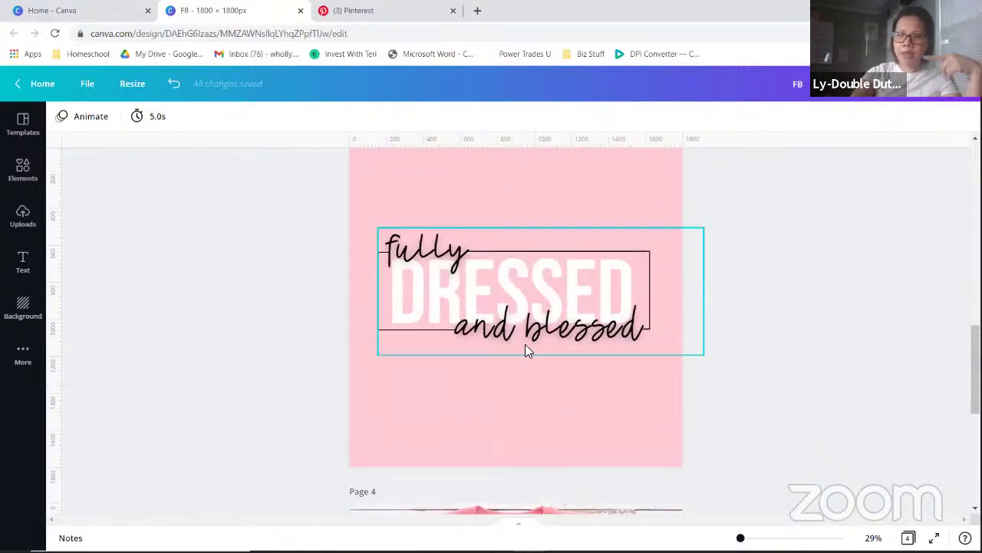
scroll(537, 399, down, 1)
scroll(544, 458, down, 4)
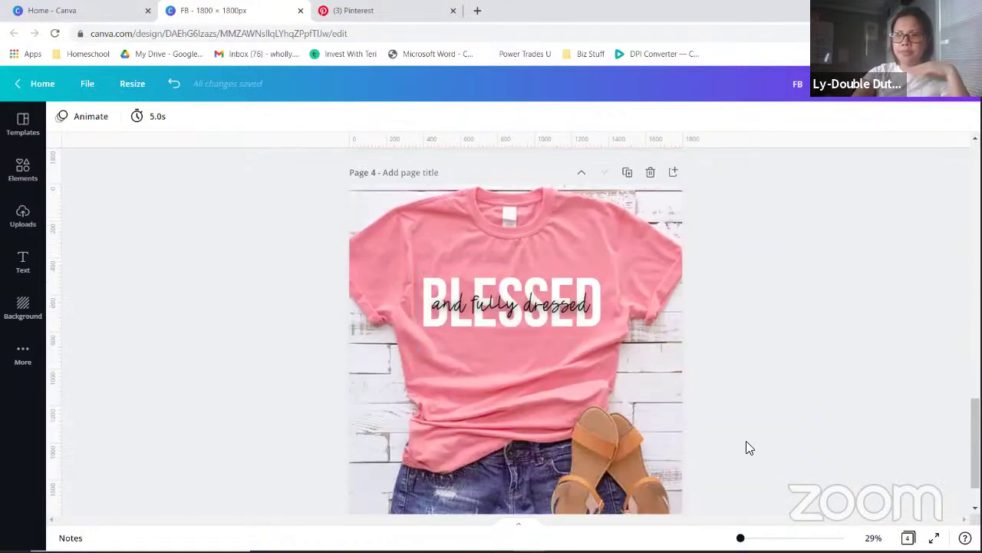
scroll(741, 443, down, 1)
scroll(722, 422, up, 1)
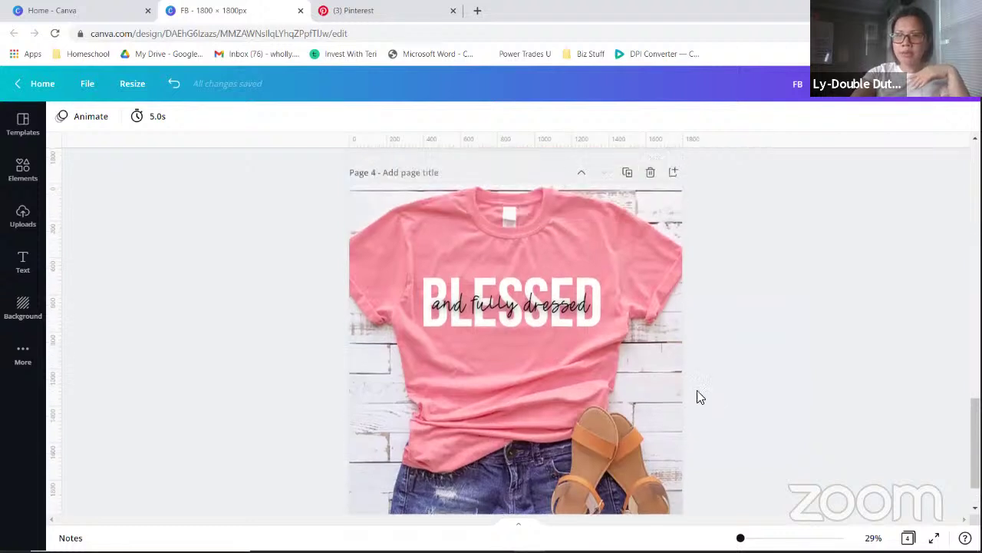